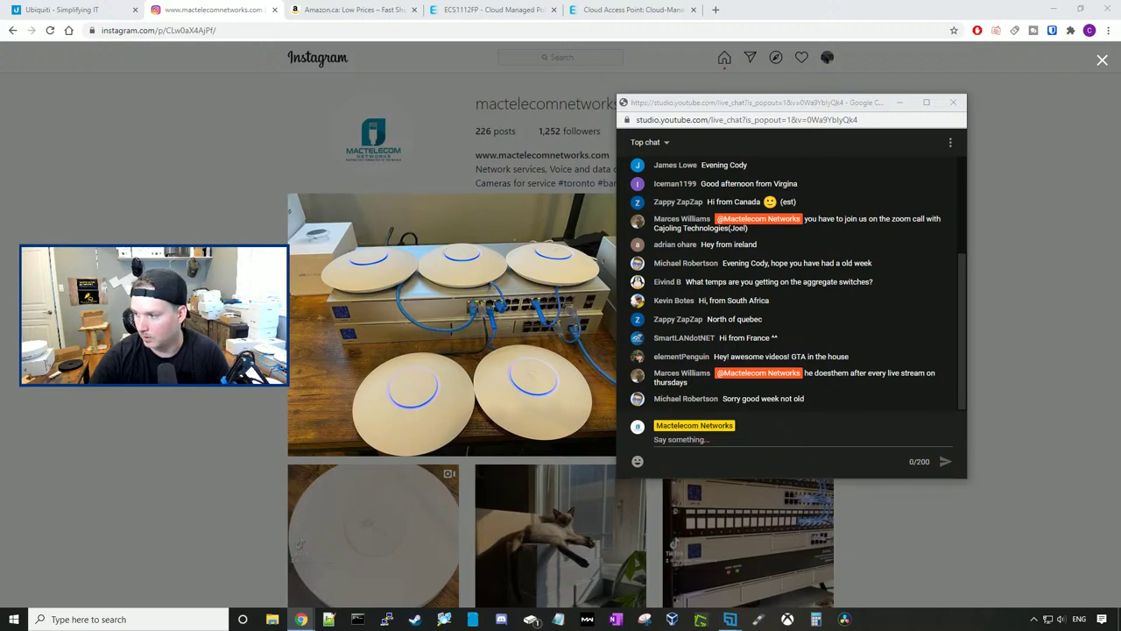
Bring the UniFi Network controller tab into the main browser window and check the UniFi Switch Aggregation's temperature reading
drag(666, 9, 490, 10)
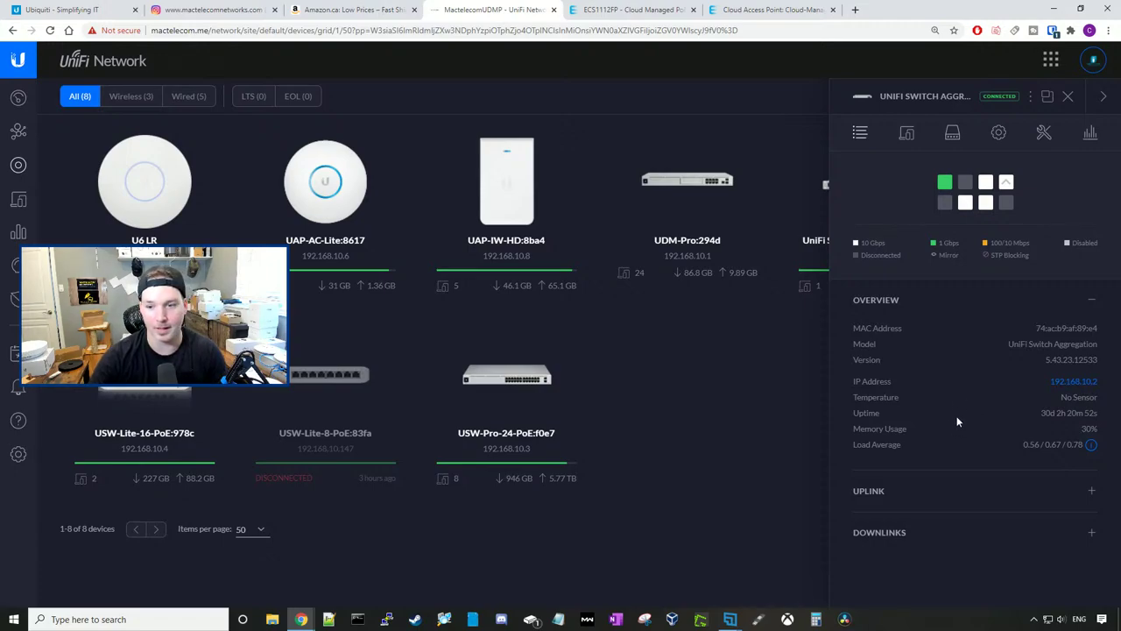
drag(1061, 398, 1095, 397)
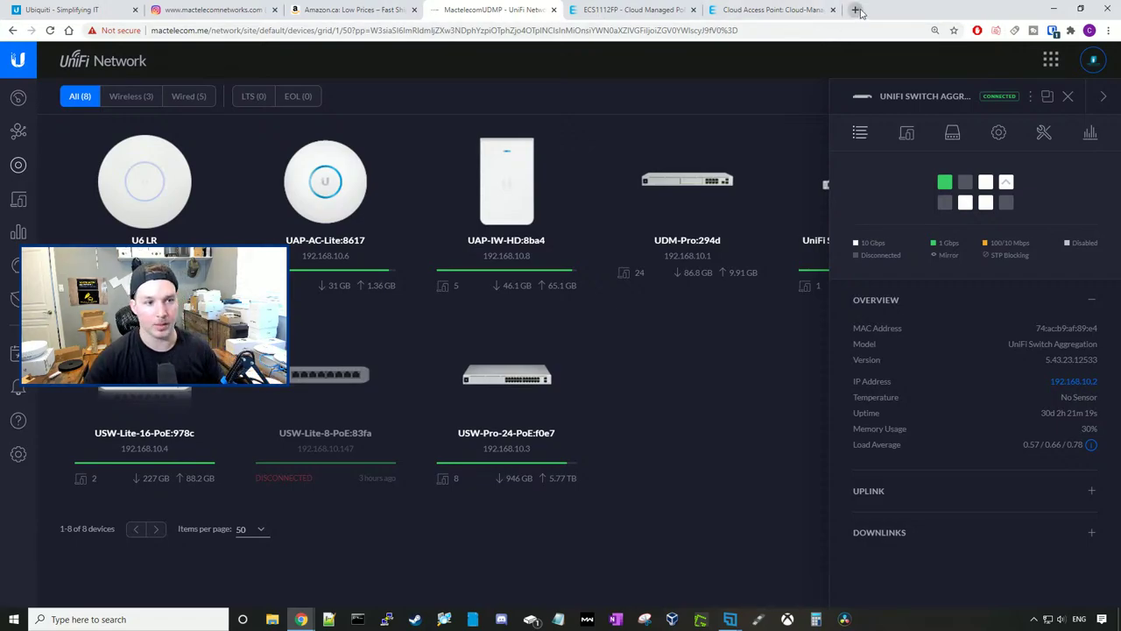
Look up the UniFi Switch Aggregation's price among the Routing & Switching products in the Canada Ubiquiti store
click(855, 10)
click(24, 7)
click(204, 59)
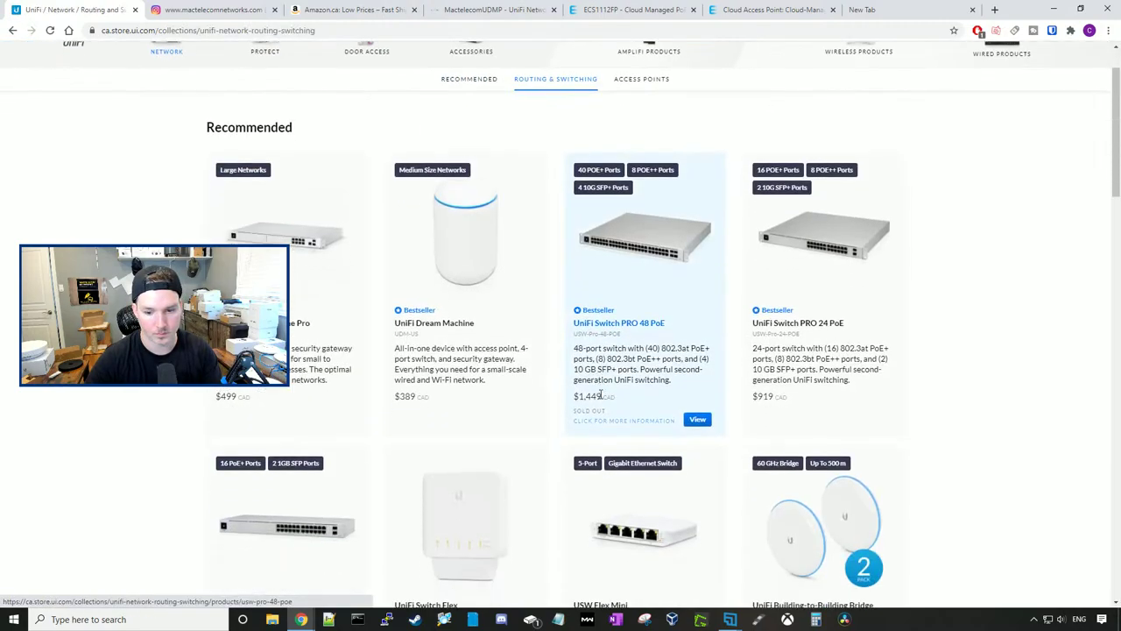
scroll(596, 395, down, 5)
scroll(601, 393, down, 3)
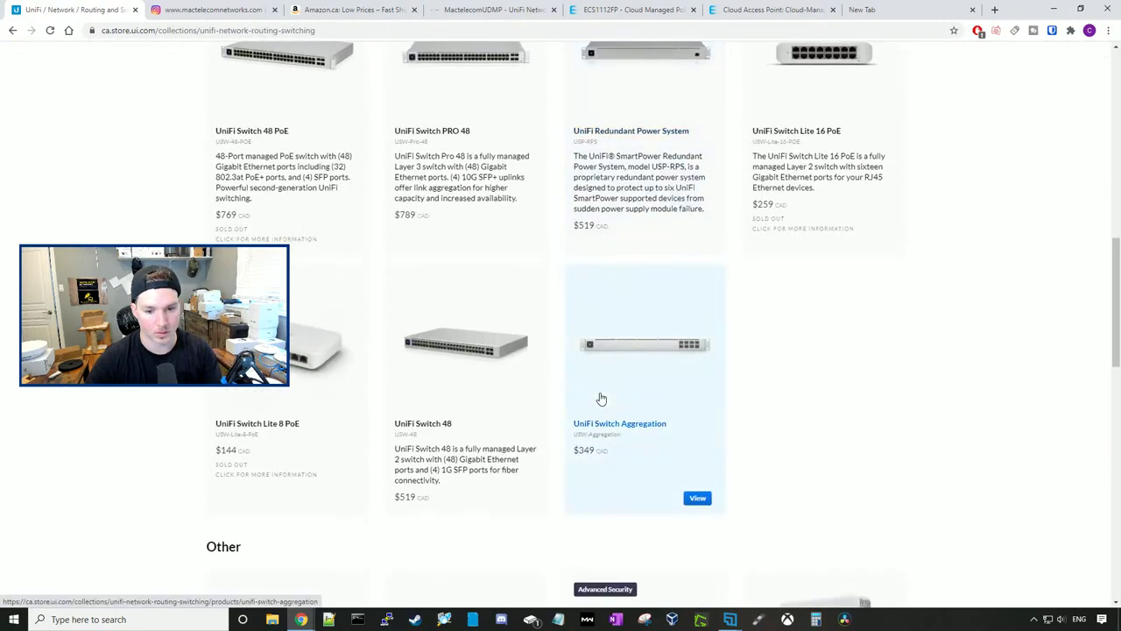
drag(584, 451, 600, 451)
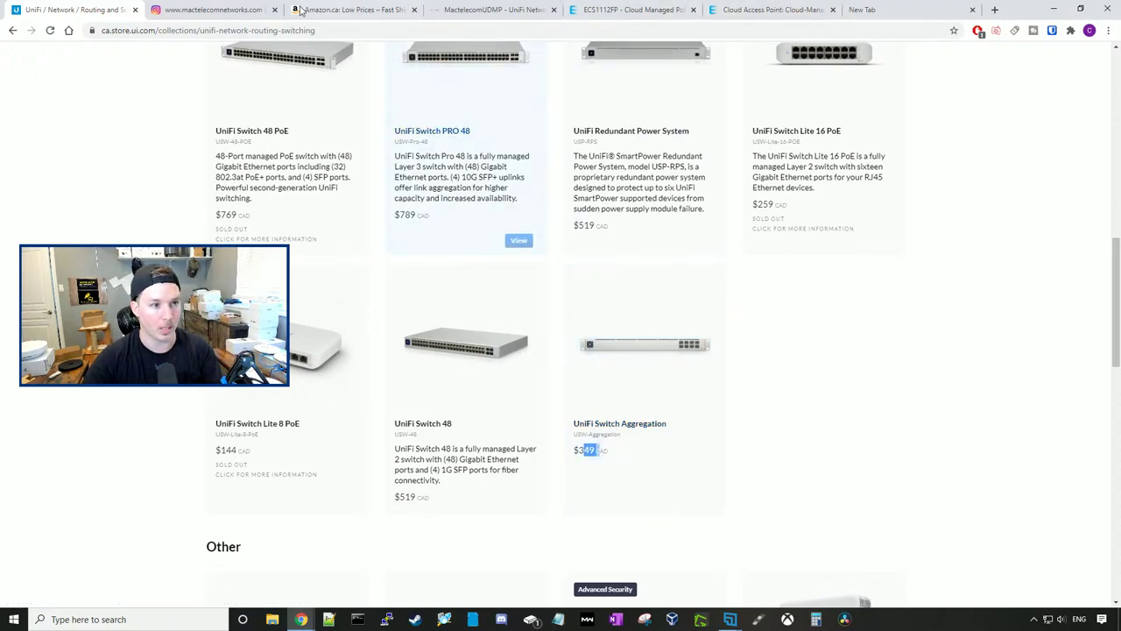
scroll(348, 66, up, 5)
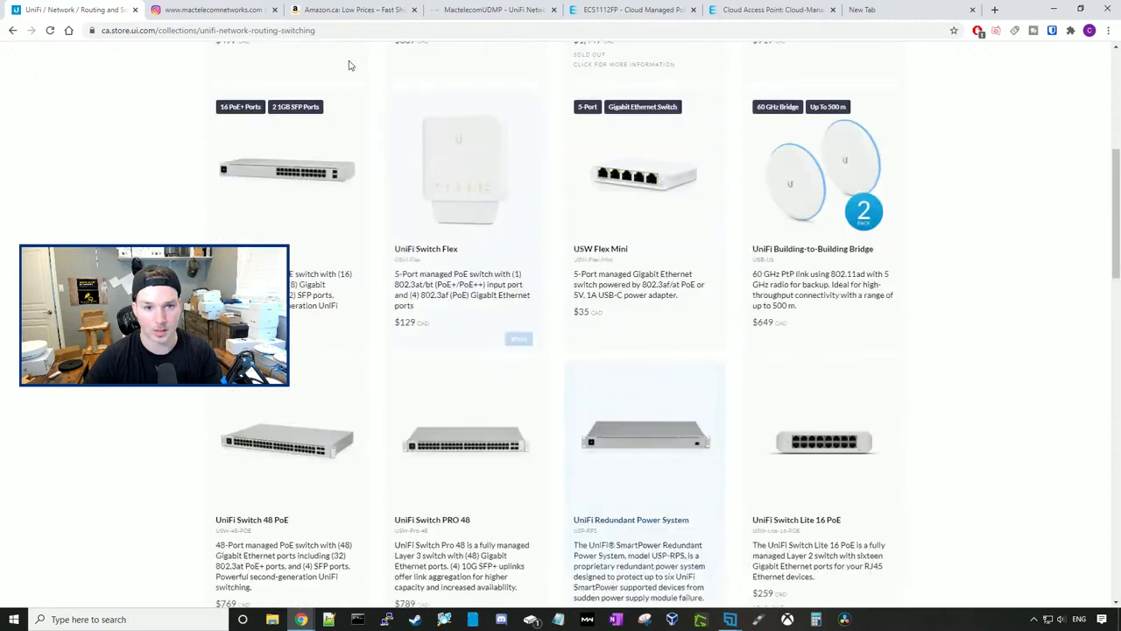
Return to the UniFi Network controller and check the USW-Pro-24-PoE switch's temperature in its device details
click(495, 10)
click(1069, 96)
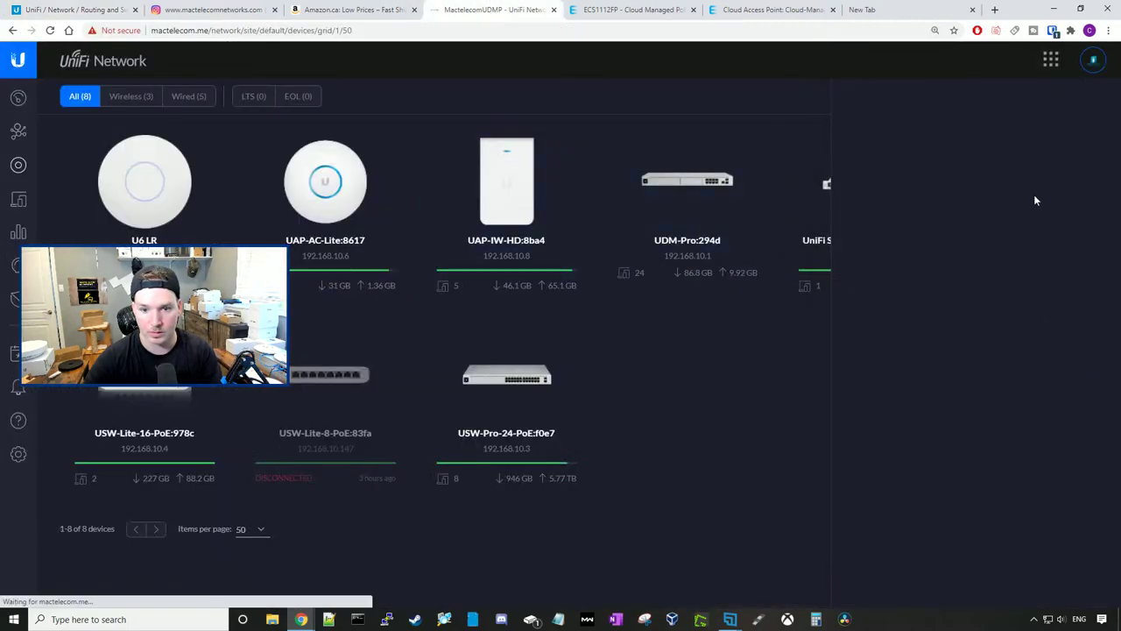
click(528, 371)
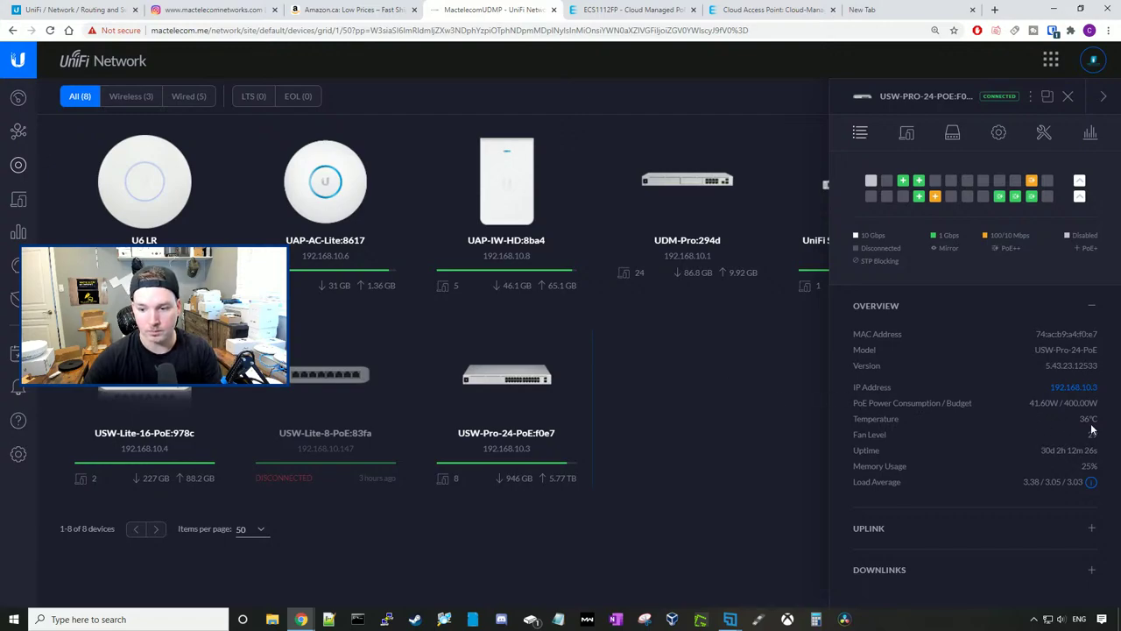
drag(1100, 425, 1075, 431)
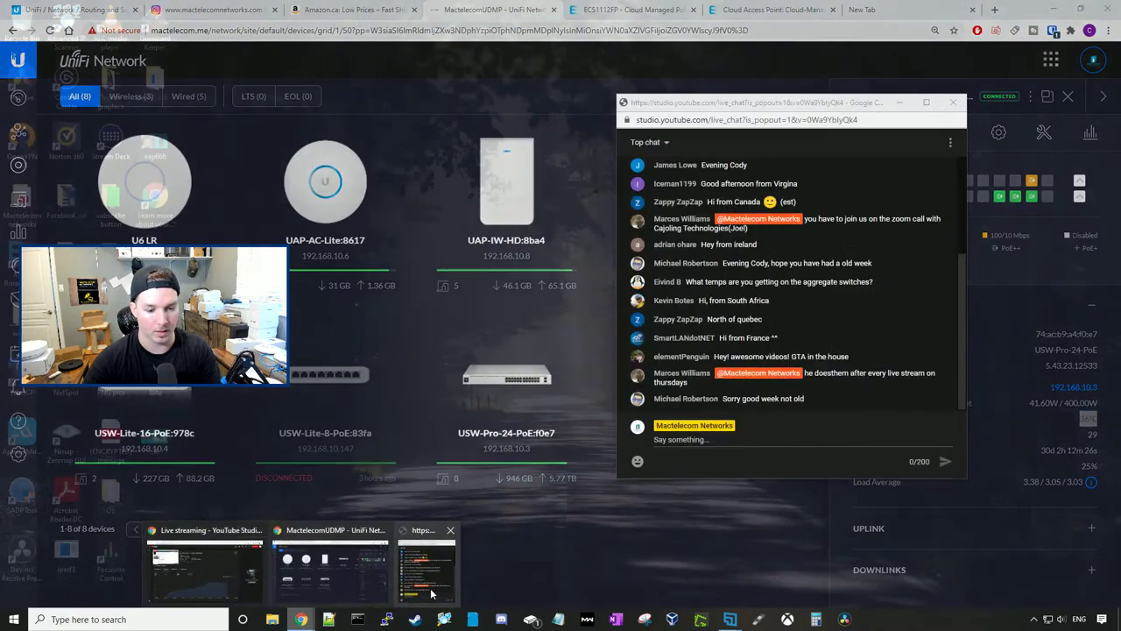
Check the live chat window for new viewer messages and minimize it
click(456, 570)
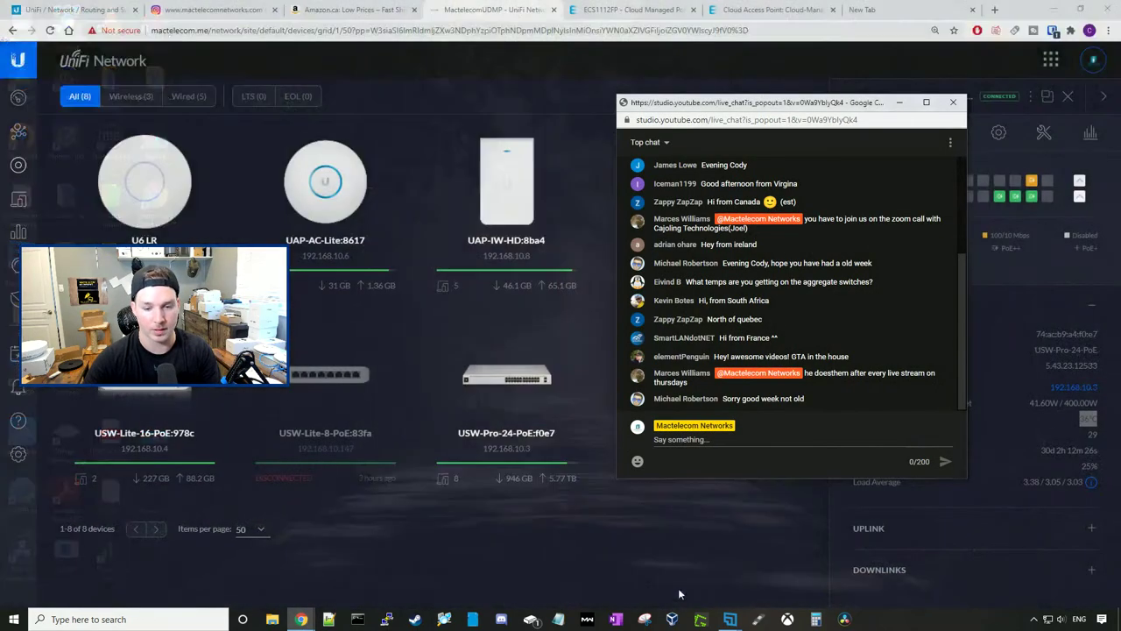
drag(836, 107, 951, 127)
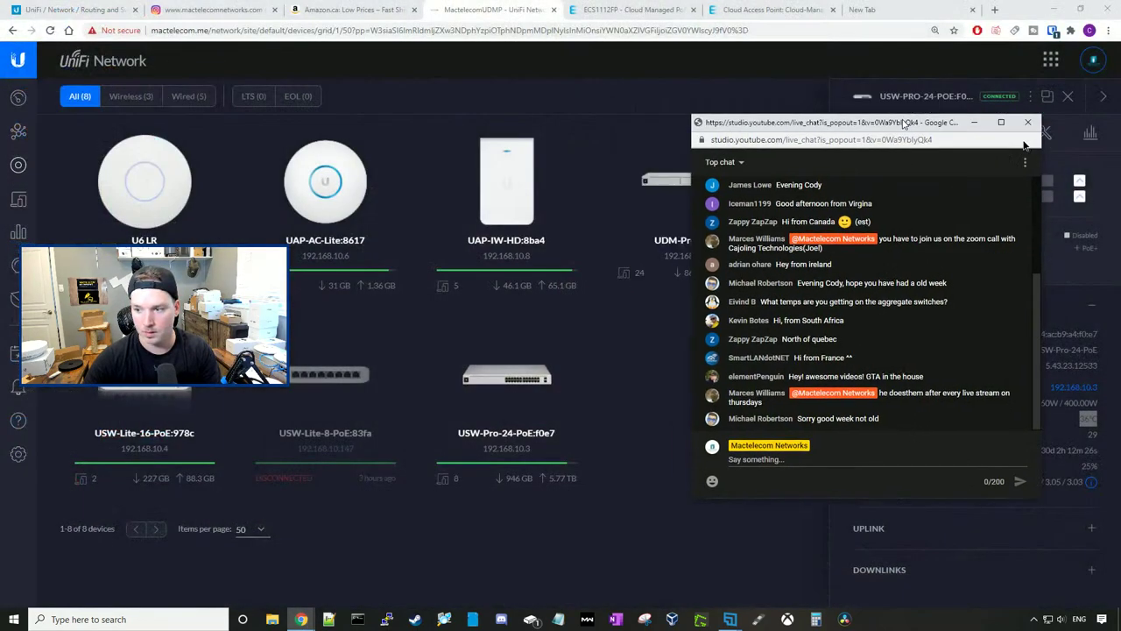
click(974, 122)
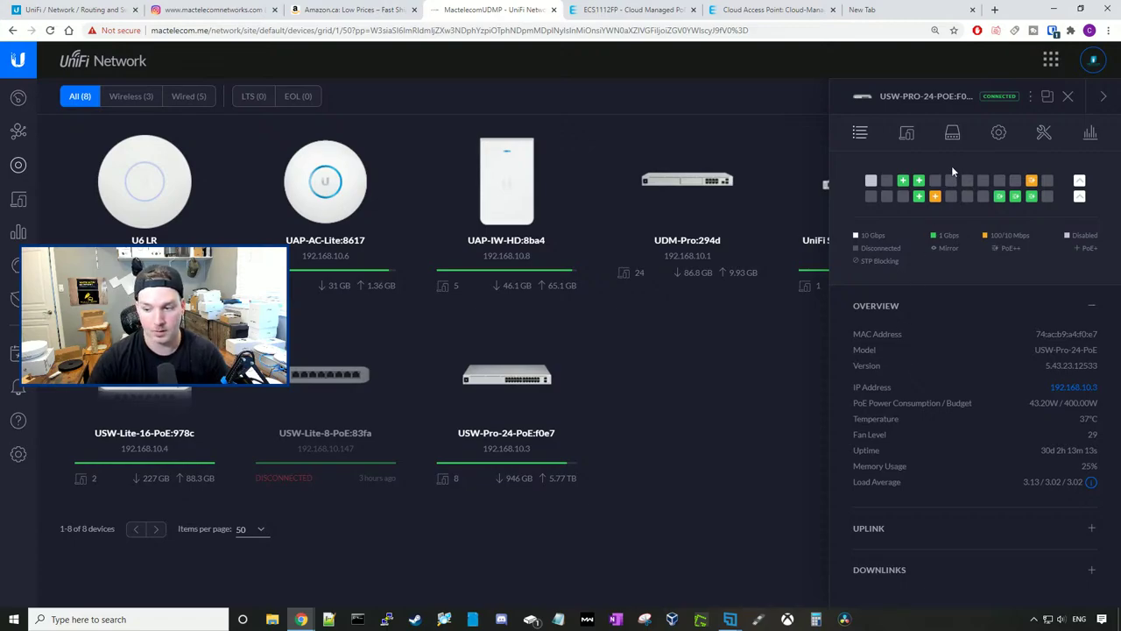
Forget the disconnected USW-Lite-8-PoE switch under its device management settings and confirm its removal from the controller
click(1069, 98)
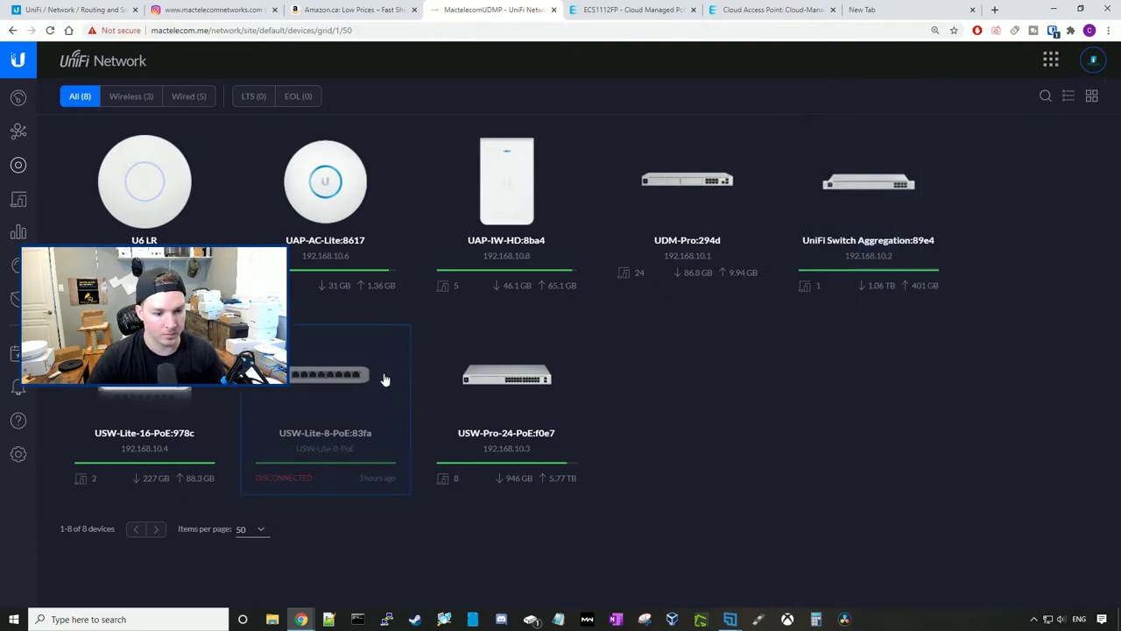
click(360, 392)
click(1033, 132)
scroll(1001, 398, down, 1)
click(1041, 586)
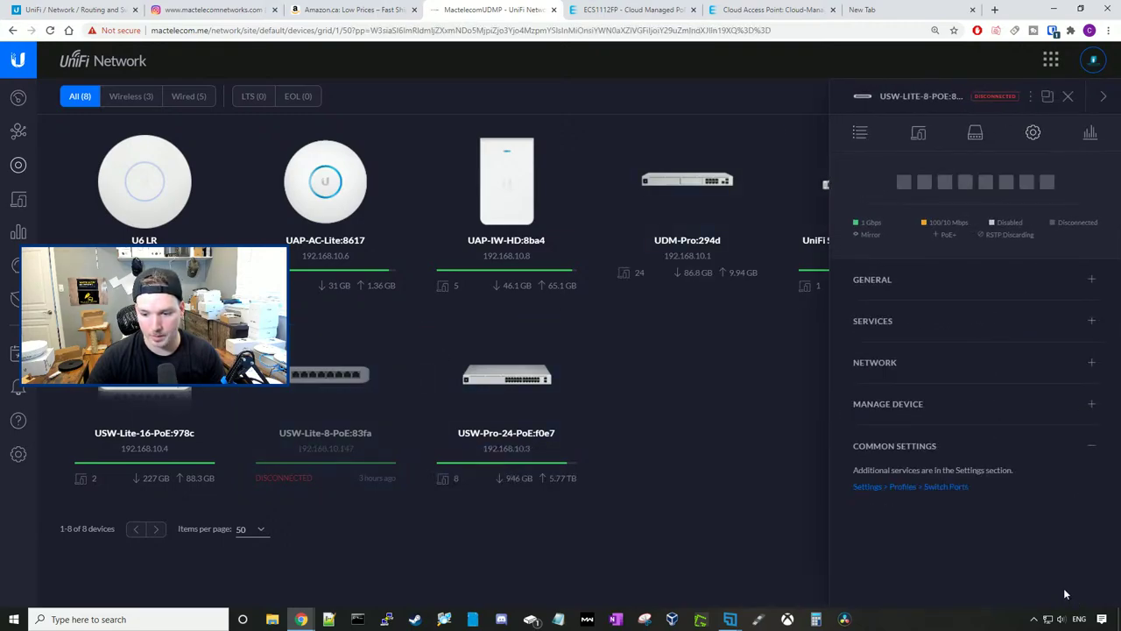
click(1039, 408)
scroll(1020, 441, down, 3)
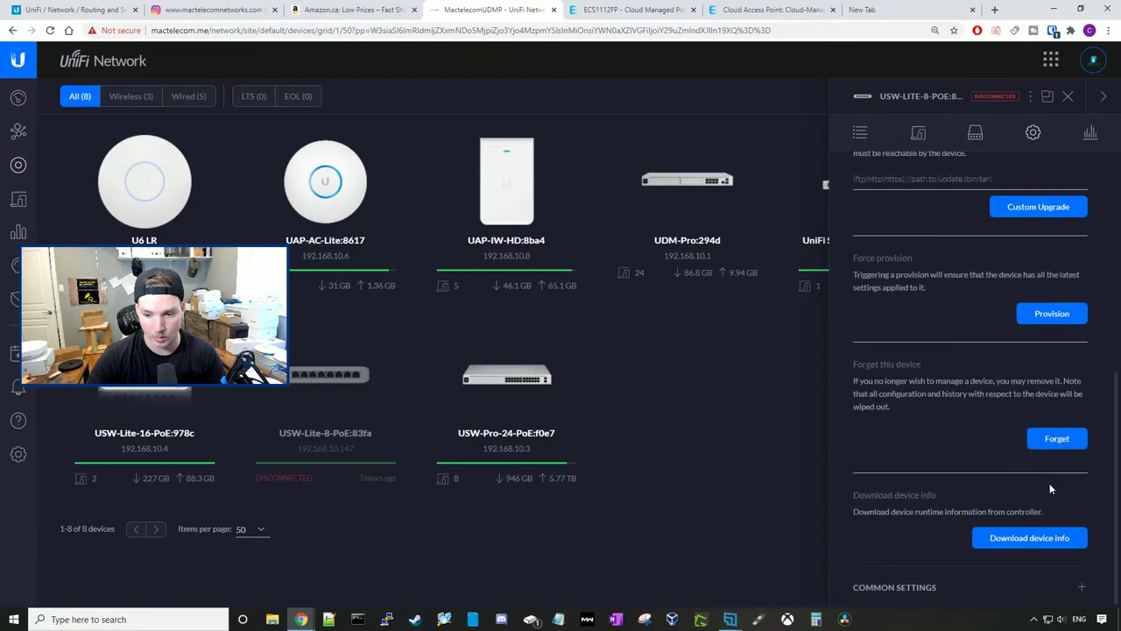
click(1057, 438)
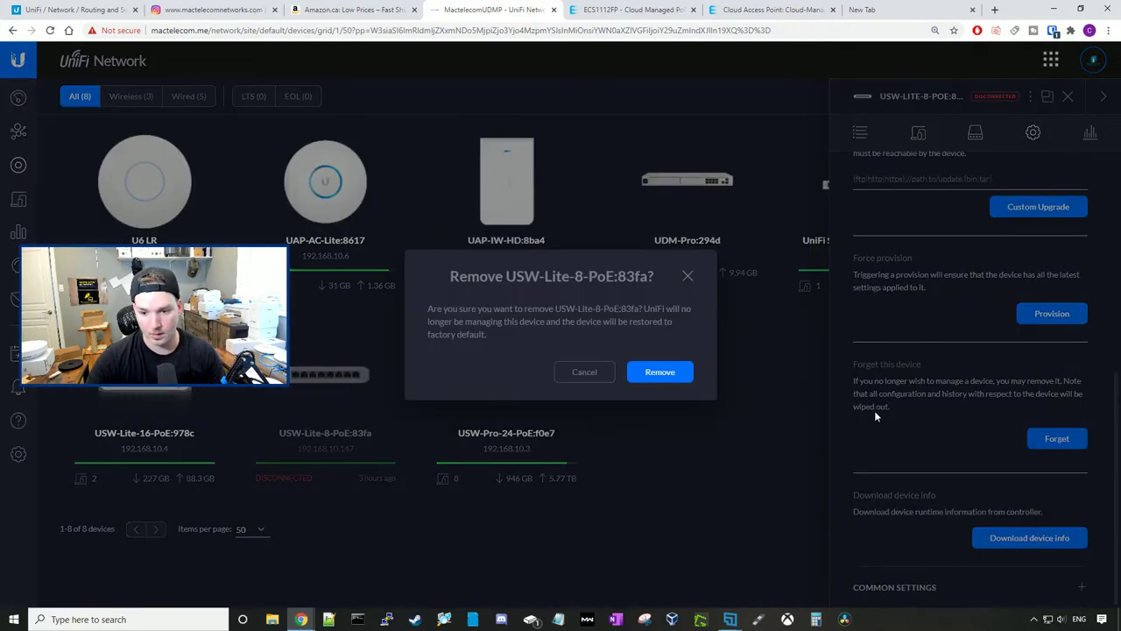
click(661, 373)
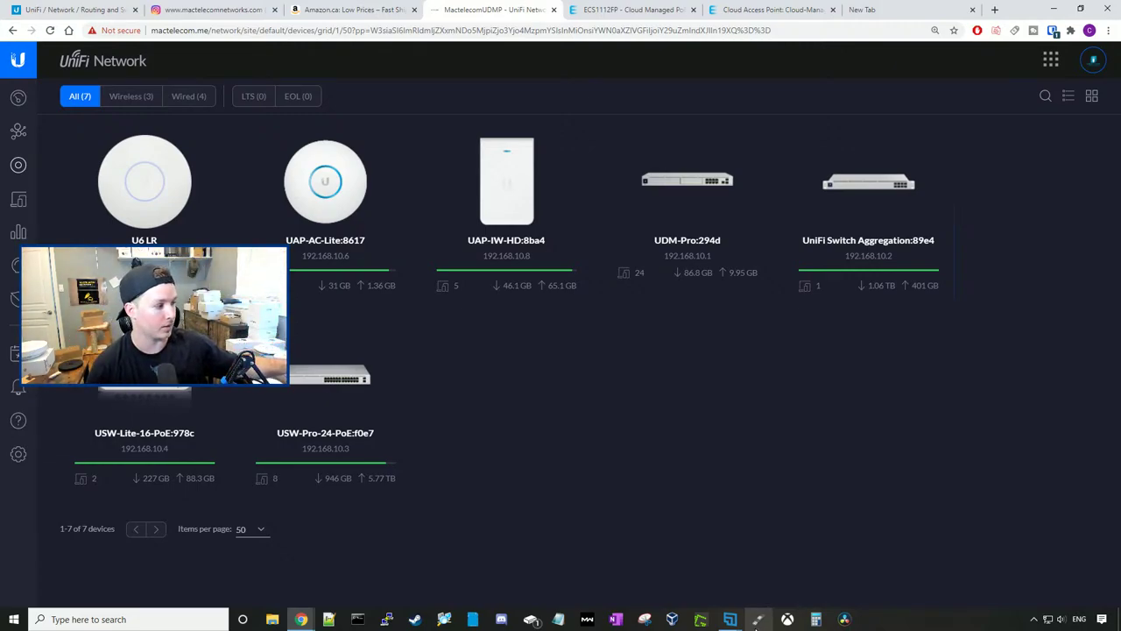
Switch the Ubiquiti store to the USA store and open its Routing & Switching products
click(75, 10)
scroll(397, 325, up, 1)
scroll(411, 321, down, 2)
scroll(386, 307, up, 5)
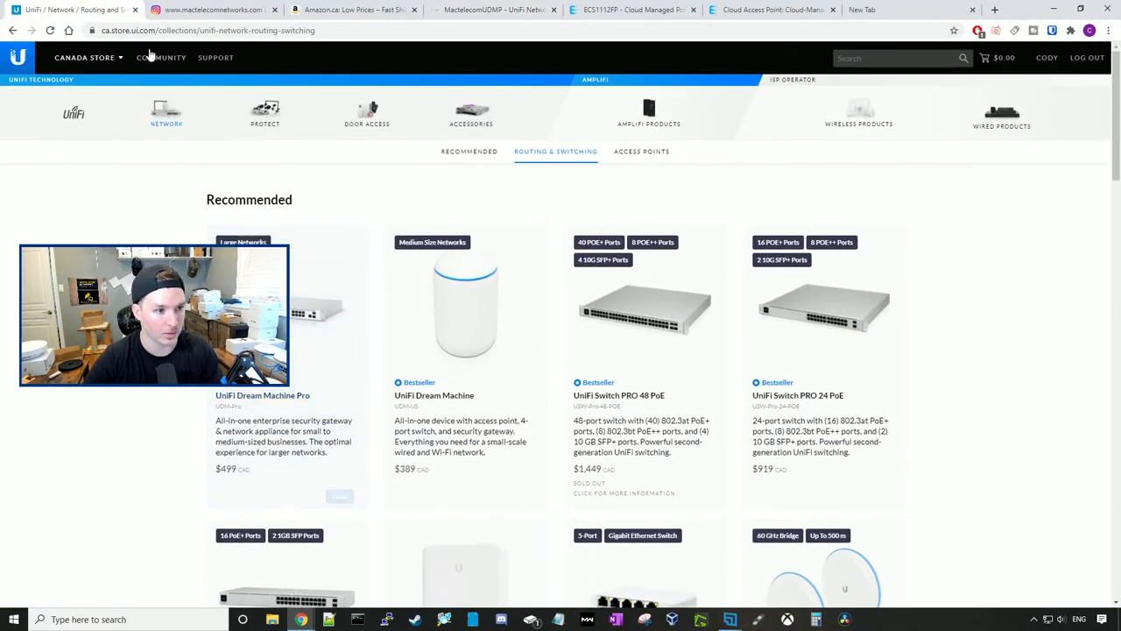
mouse_move(85, 57)
click(80, 76)
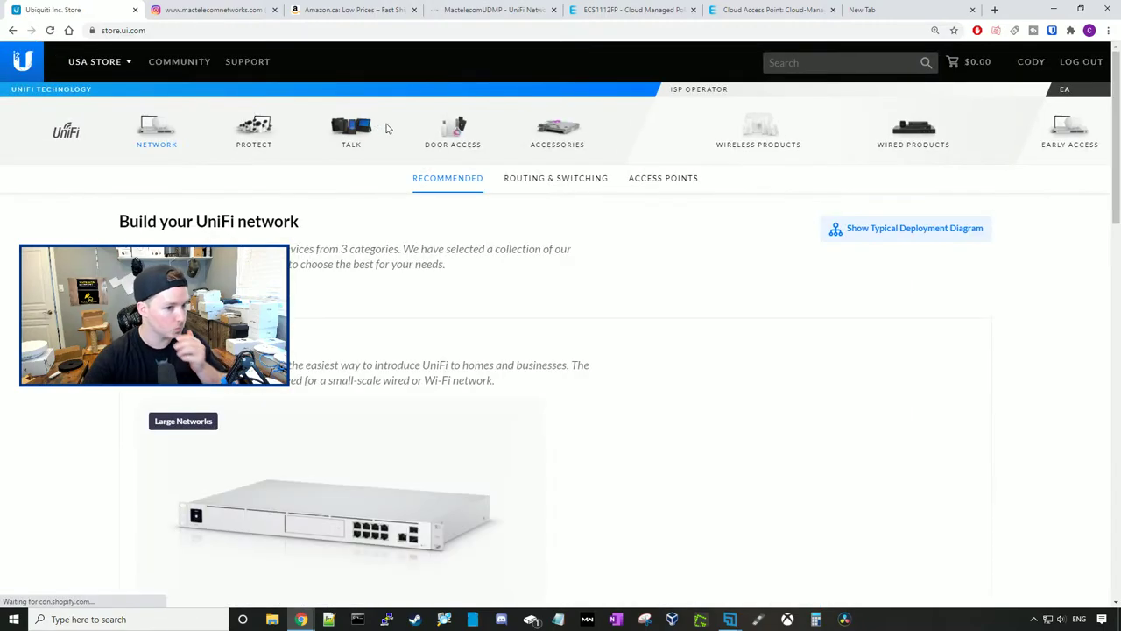
click(555, 178)
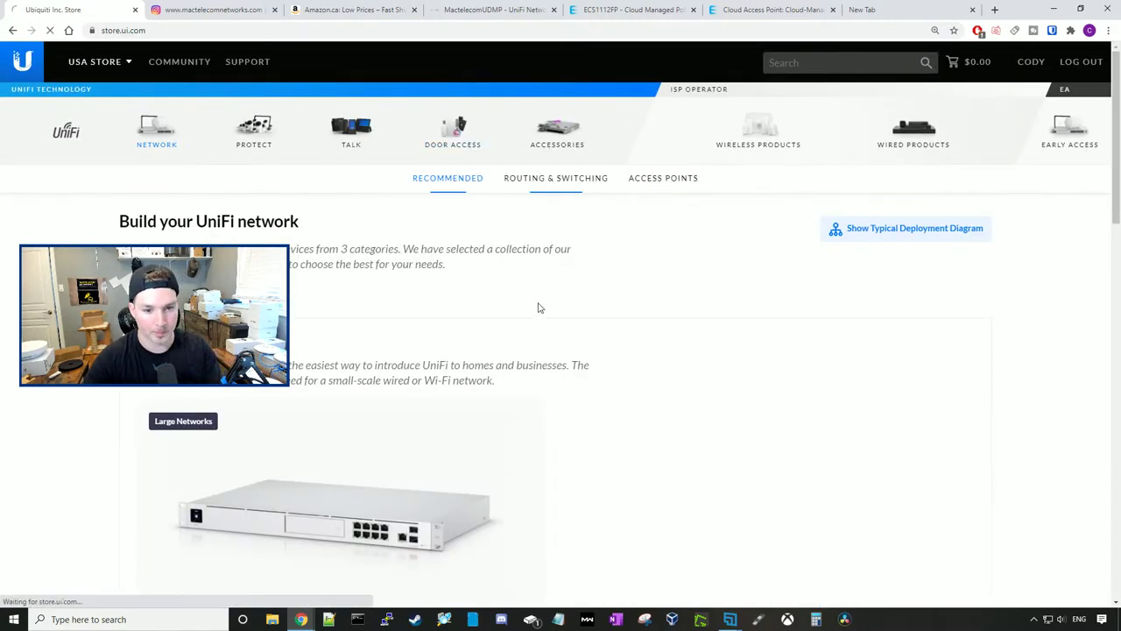
Find the UniFi Switch 8 60W in the product list and open its product page
scroll(542, 253, down, 12)
scroll(540, 255, down, 10)
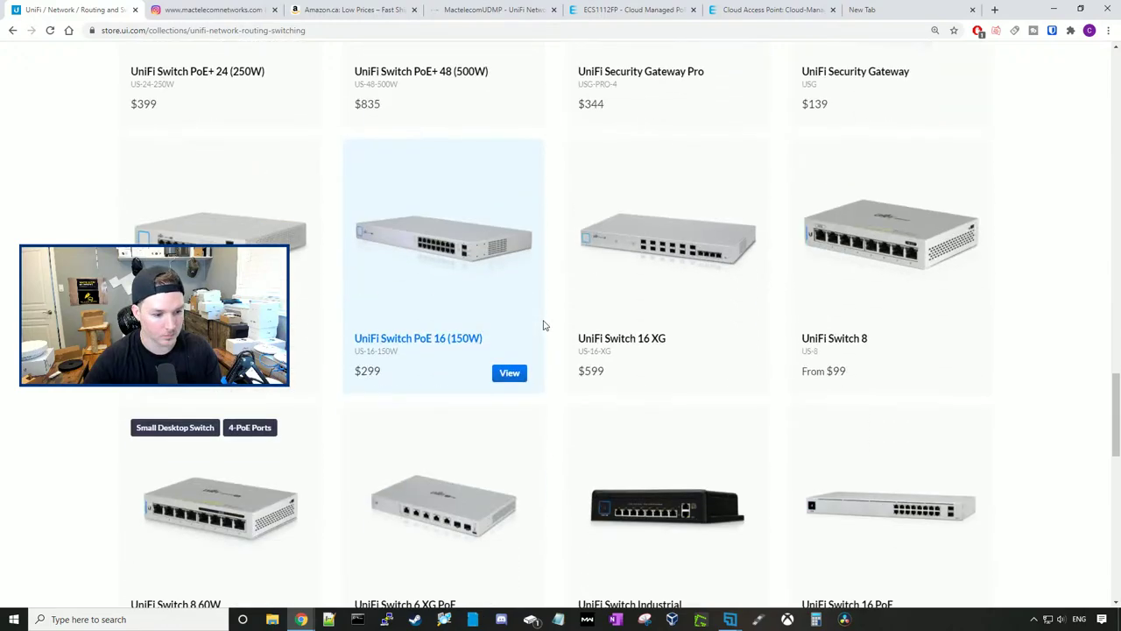
scroll(543, 325, down, 2)
click(429, 489)
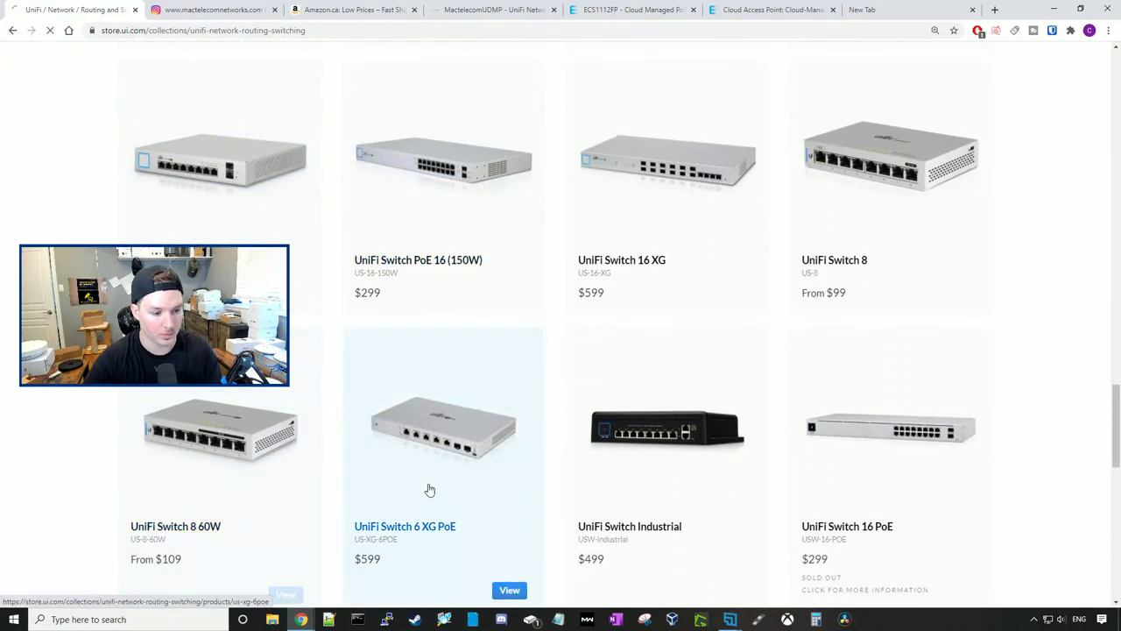
View the UniFi Switch 8 60W's product images, ending on the first one
click(751, 562)
click(823, 565)
click(860, 561)
click(913, 562)
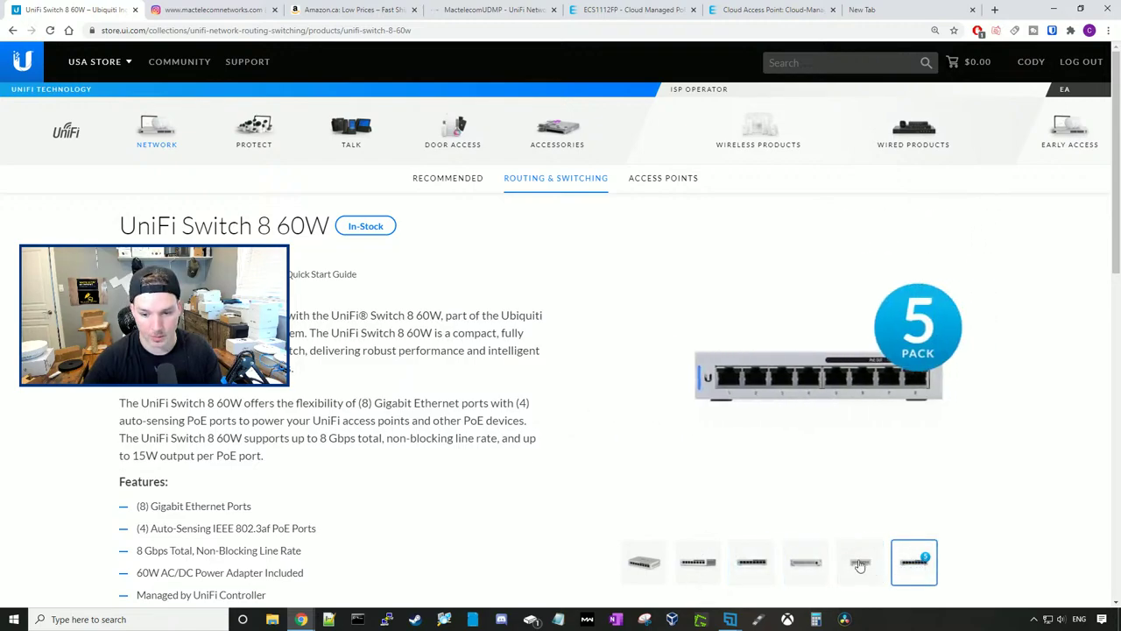
click(697, 562)
click(644, 561)
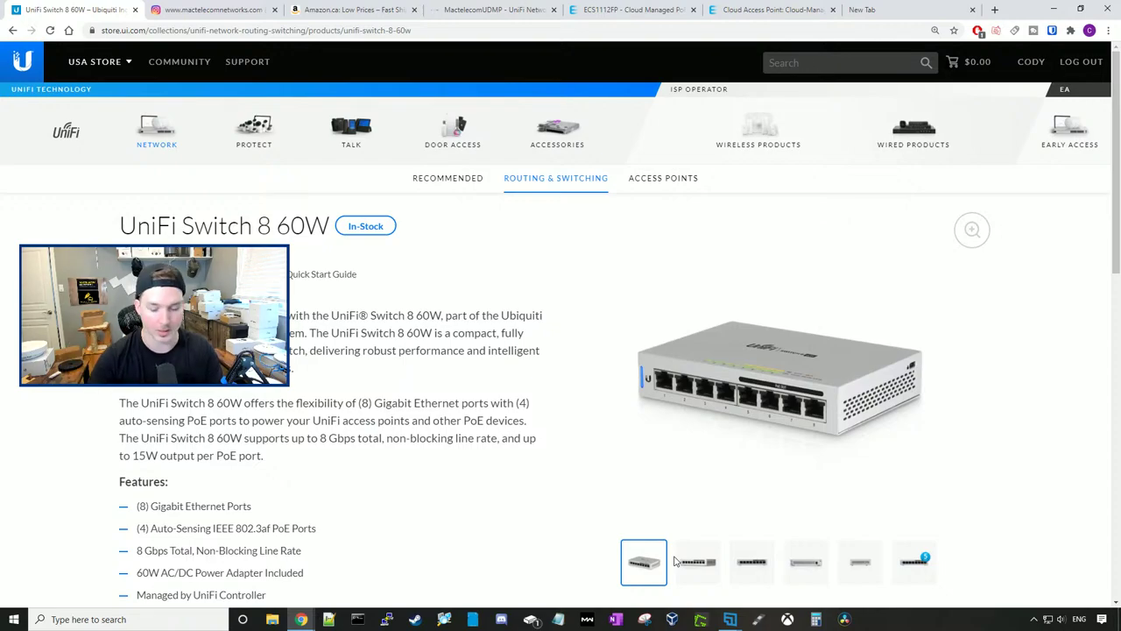
Read the live chat and browse the UniFi Protect cameras in the Canada store
drag(1120, 162, 758, 142)
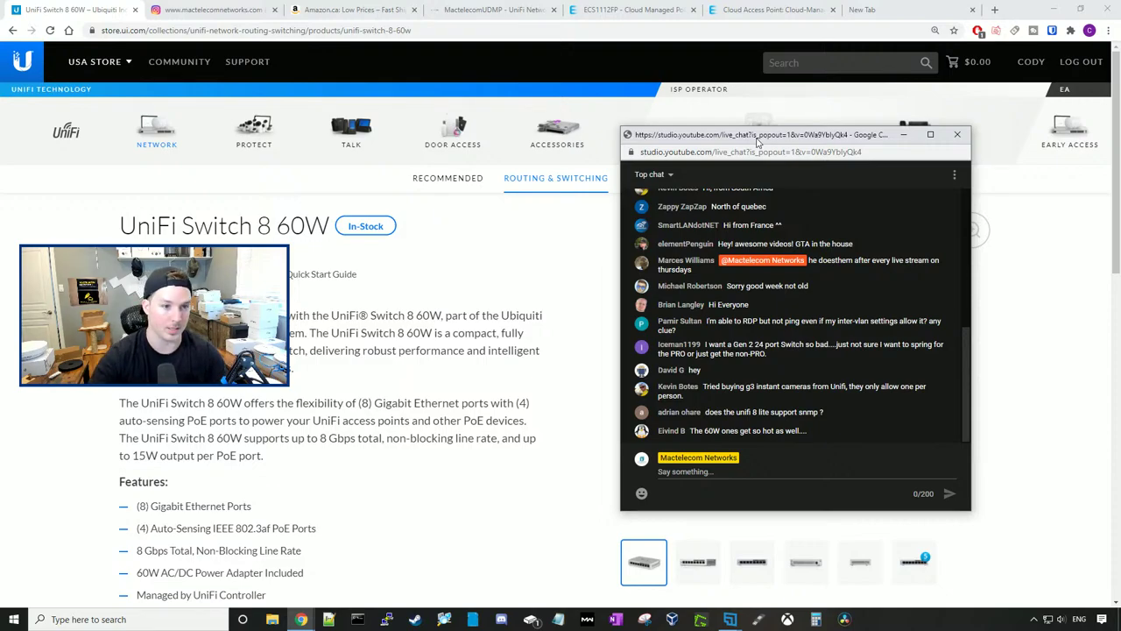
click(102, 113)
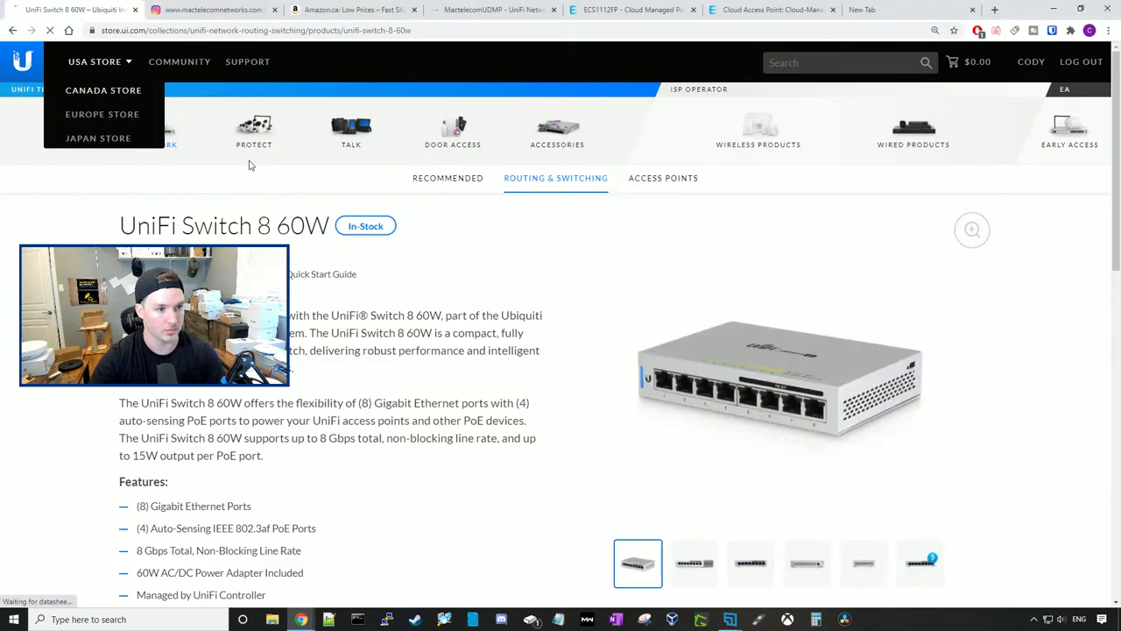
click(265, 112)
scroll(300, 238, down, 5)
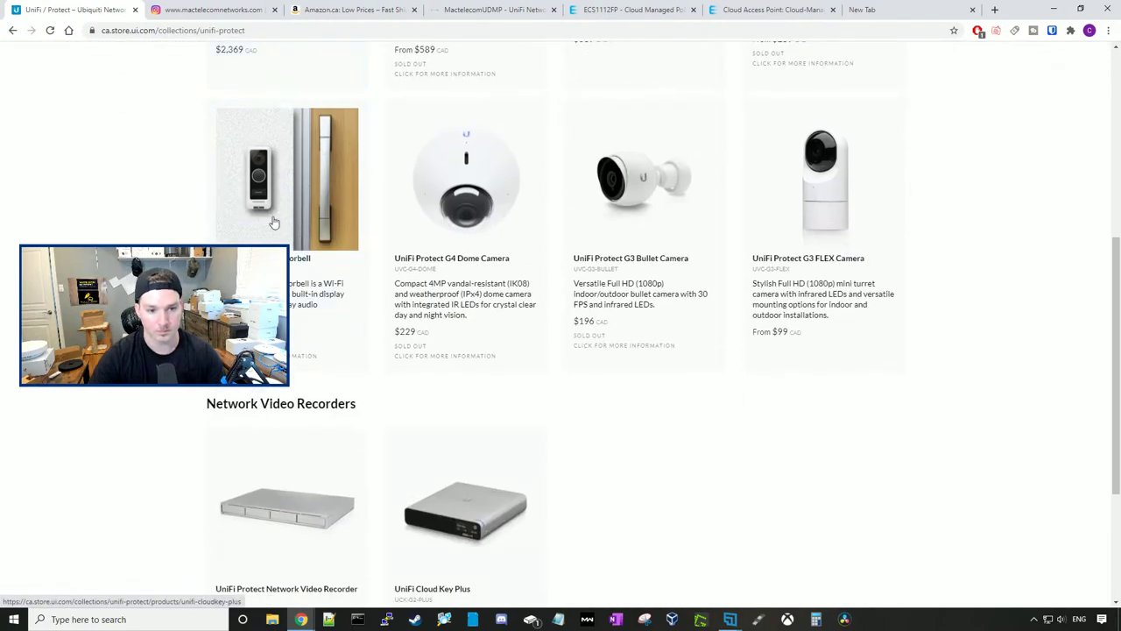
scroll(331, 309, up, 4)
Bring the live chat window forward, read the newest viewer questions, and move it off the shared screen
mouse_move(301, 620)
click(427, 571)
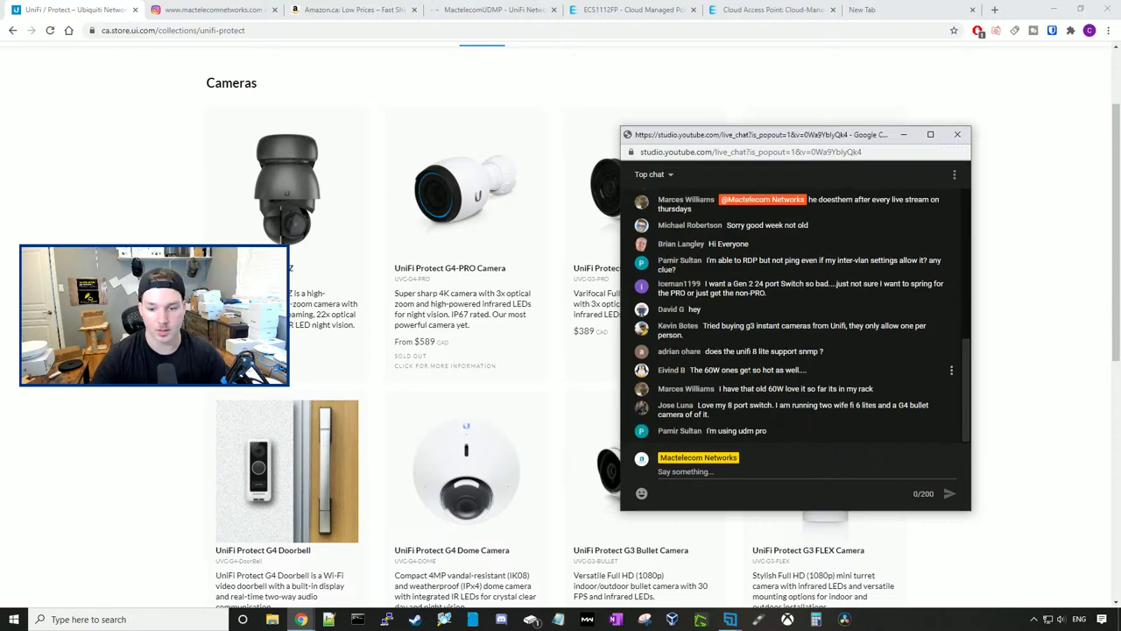
drag(757, 134, 687, 77)
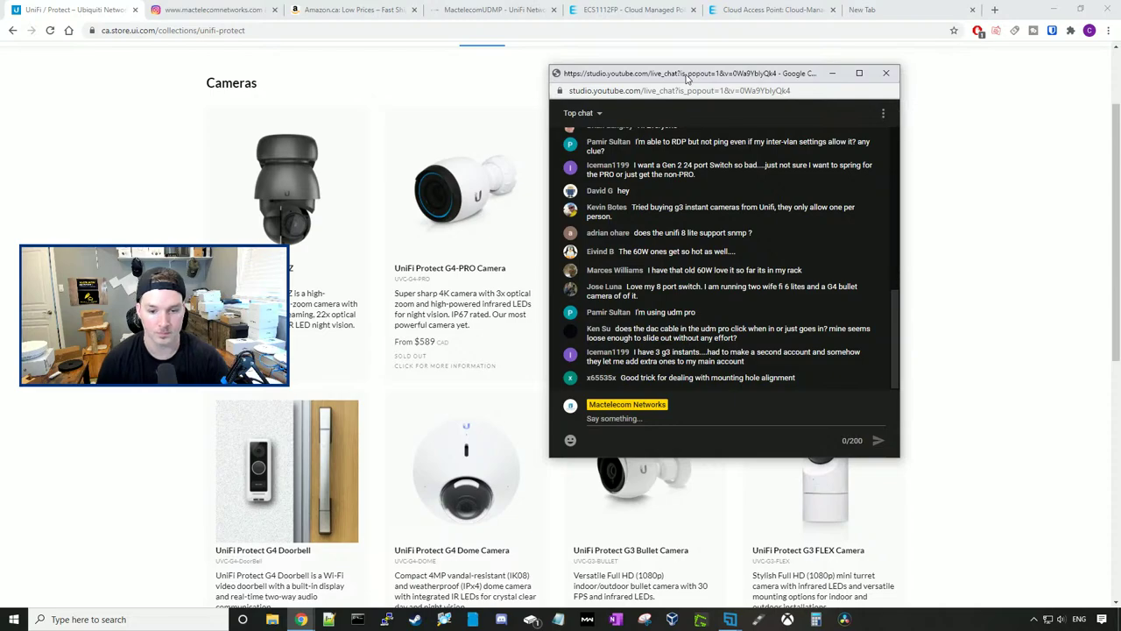
drag(687, 79, 1120, 87)
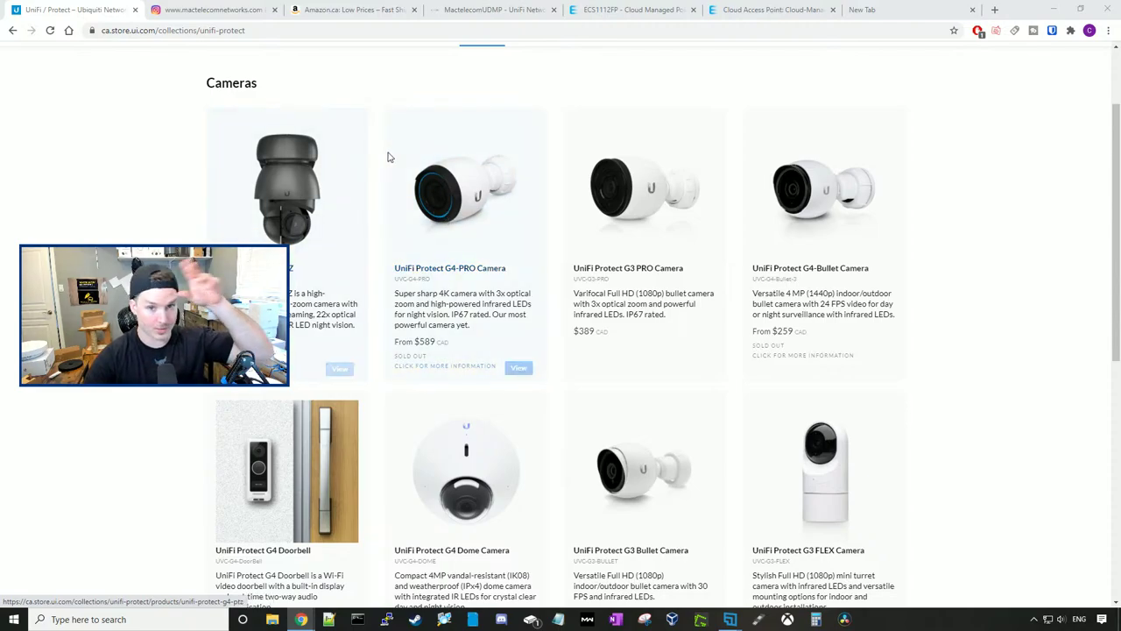
Try to open the network video recorder's console at 192.168.40.138 in the empty tab, and close that tab
click(930, 9)
click(550, 36)
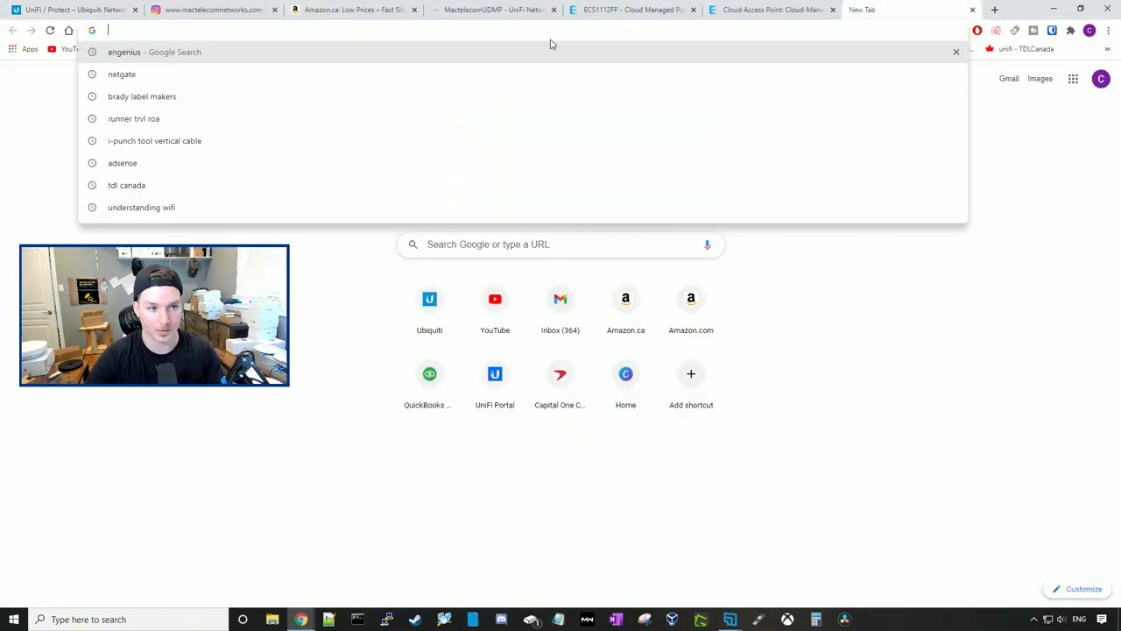
text(192.168.40.138)
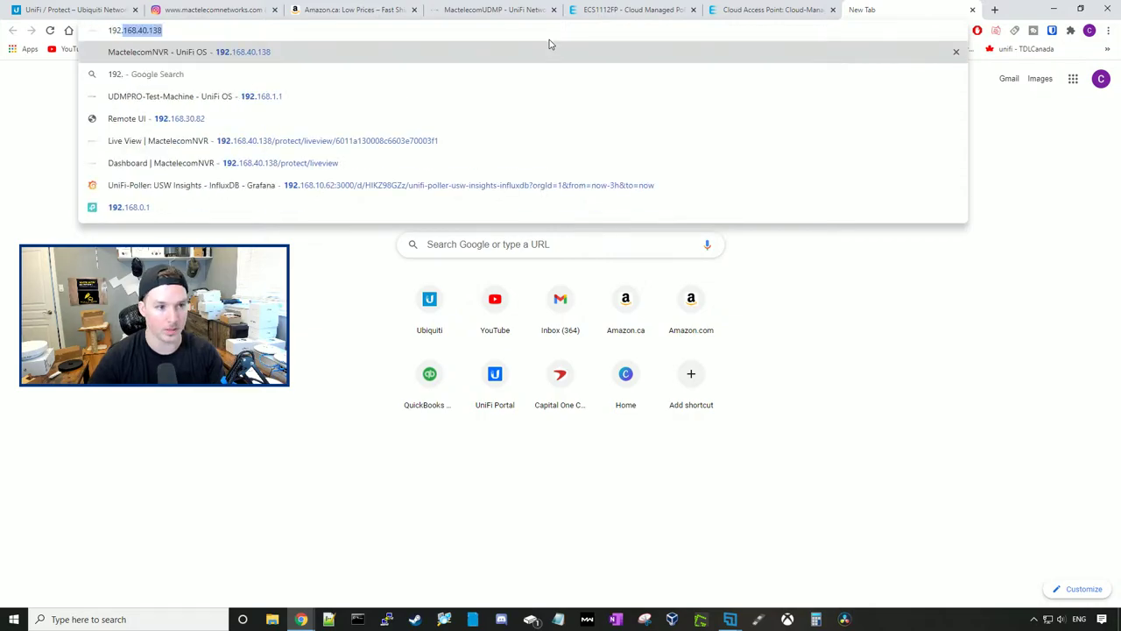
key(Return)
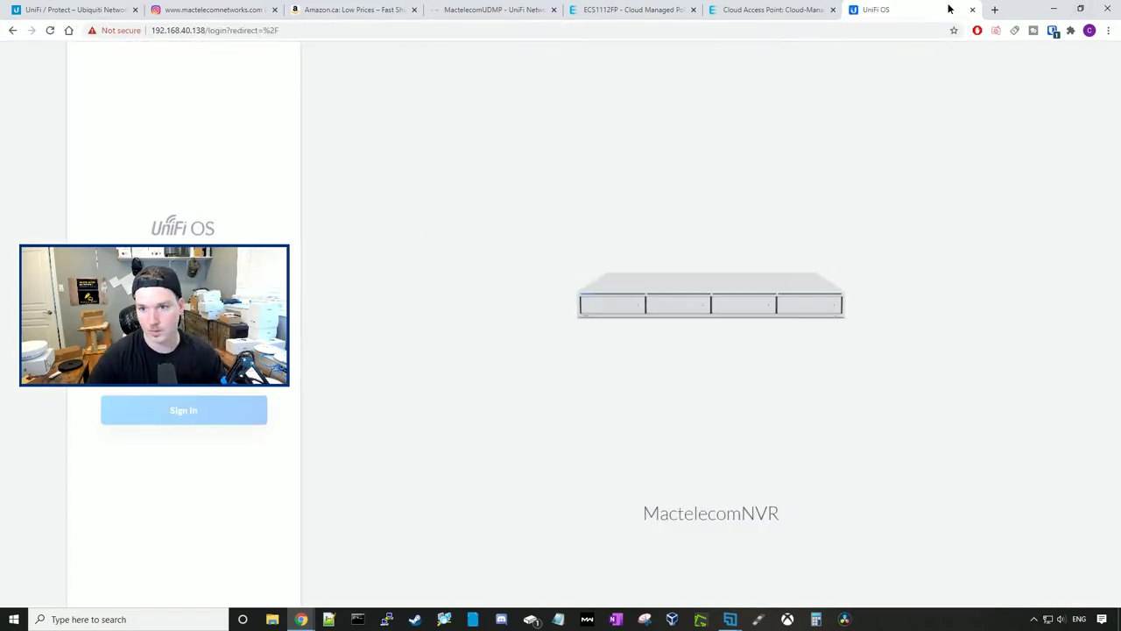
click(972, 9)
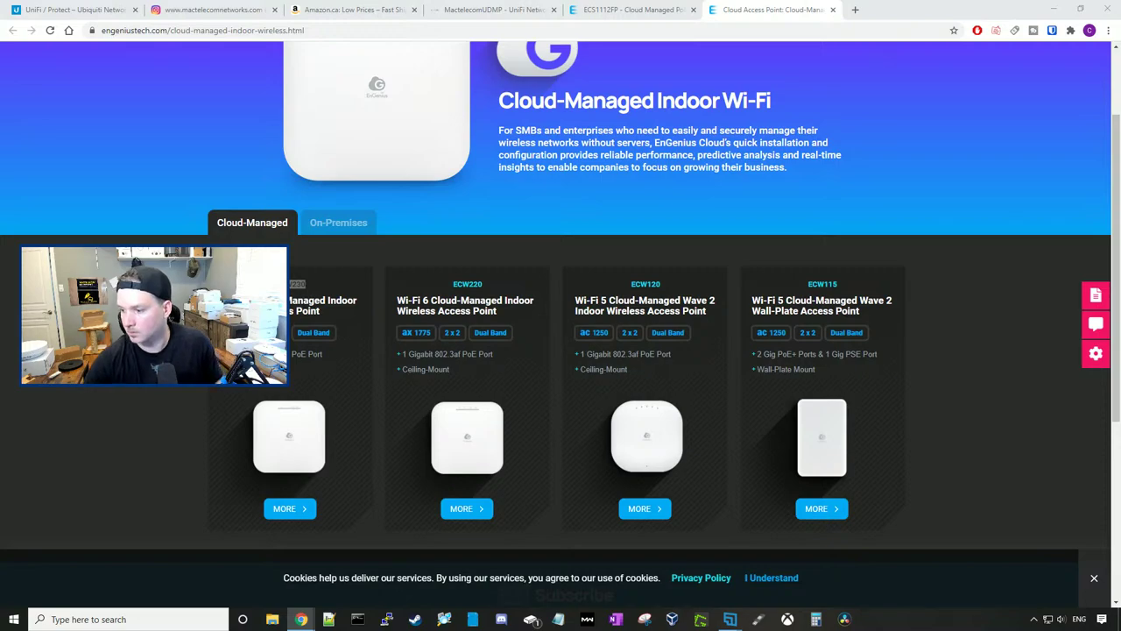
Move the MactelecomNVR Live View tab into the main browser window, next to the UniFi Network tab
drag(1120, 11, 627, 10)
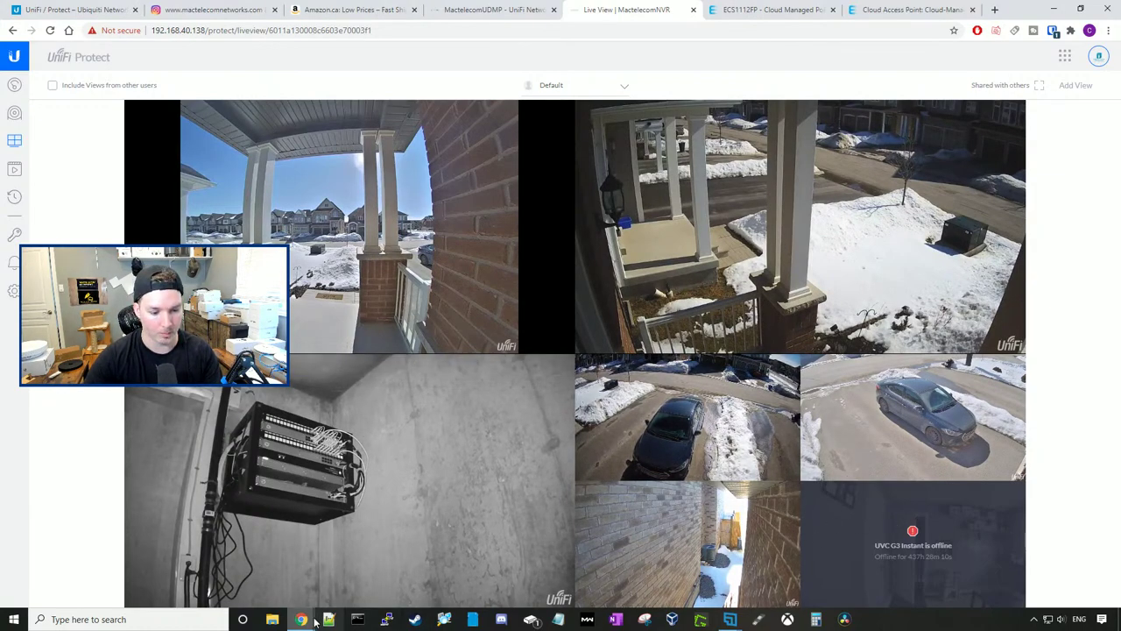
Check the live chat and browse the recommended Network devices and the Protect cameras in the Canada store
key(alt+Tab)
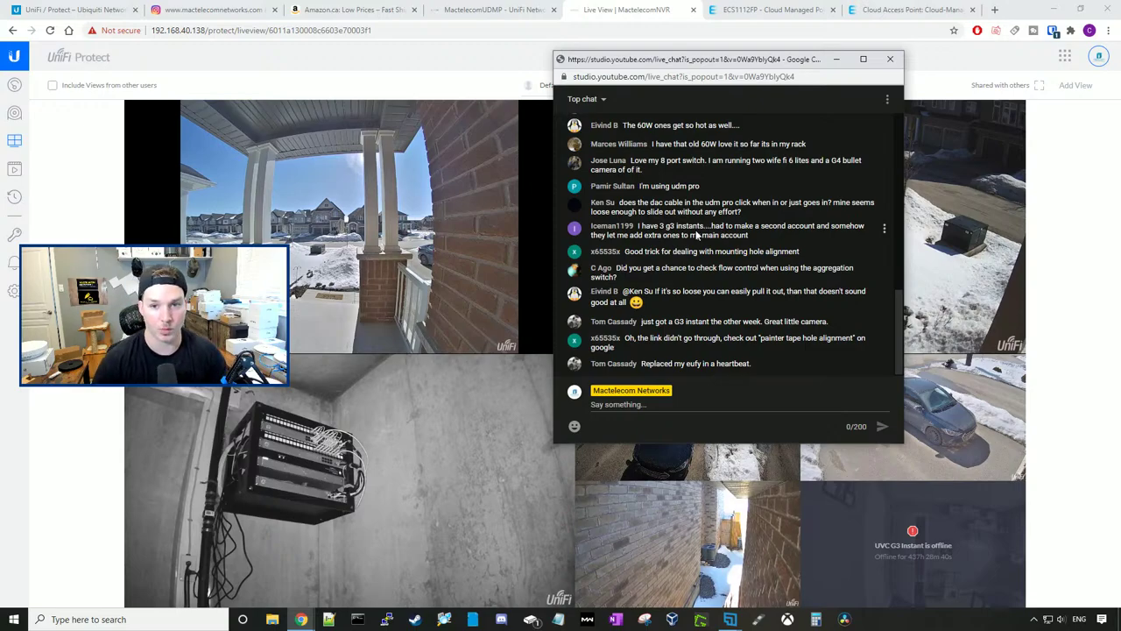
click(58, 10)
scroll(335, 277, up, 1)
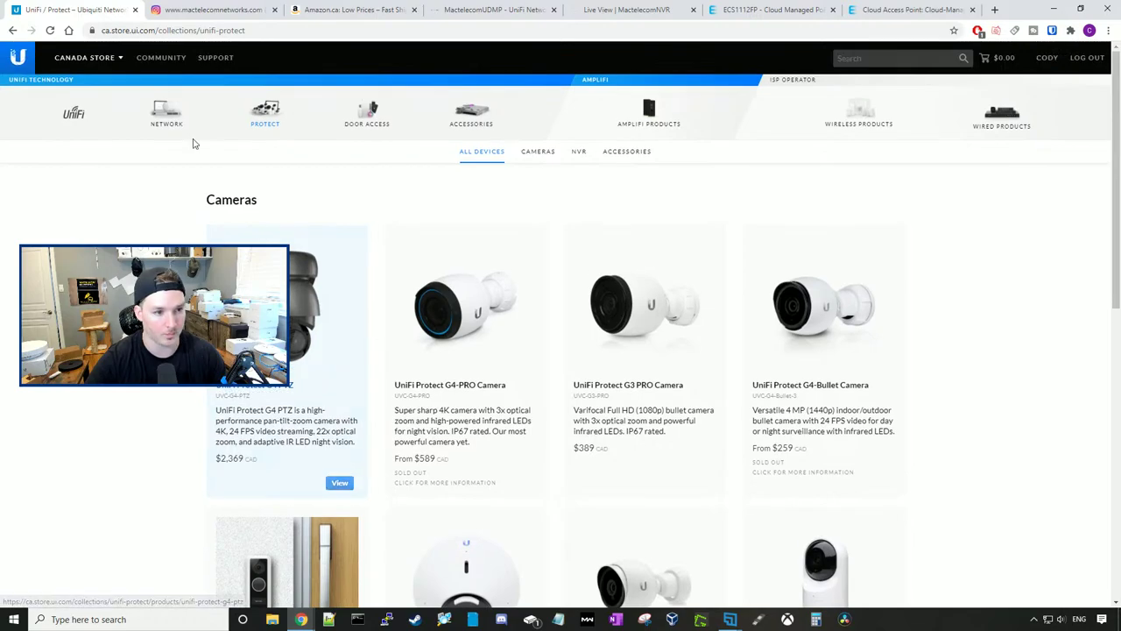
click(179, 132)
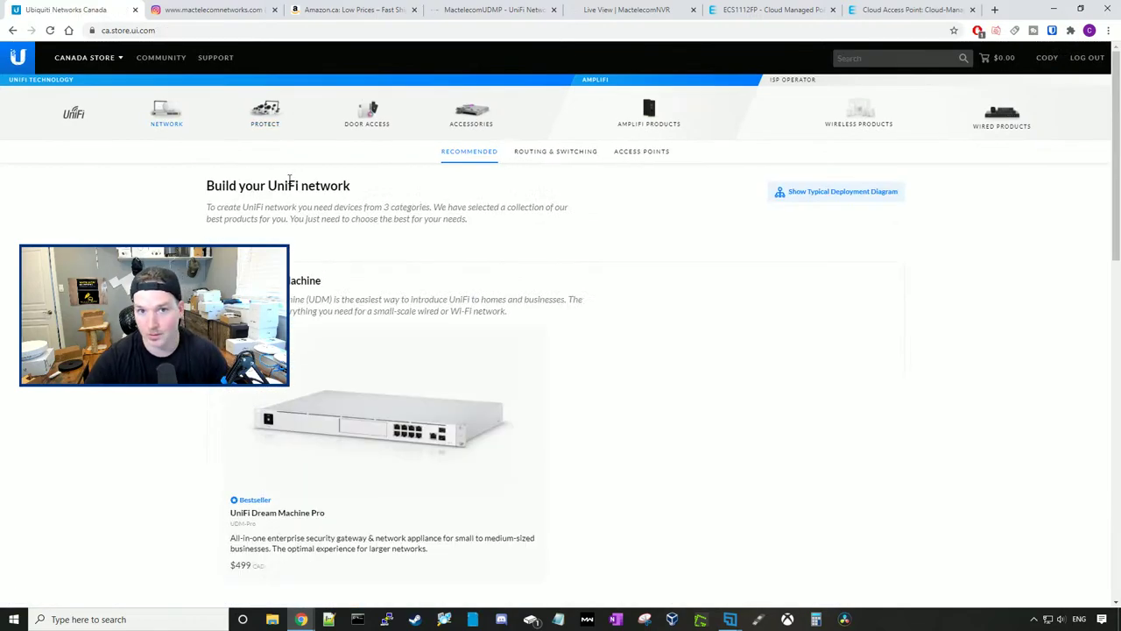
scroll(289, 184, down, 6)
scroll(289, 191, up, 6)
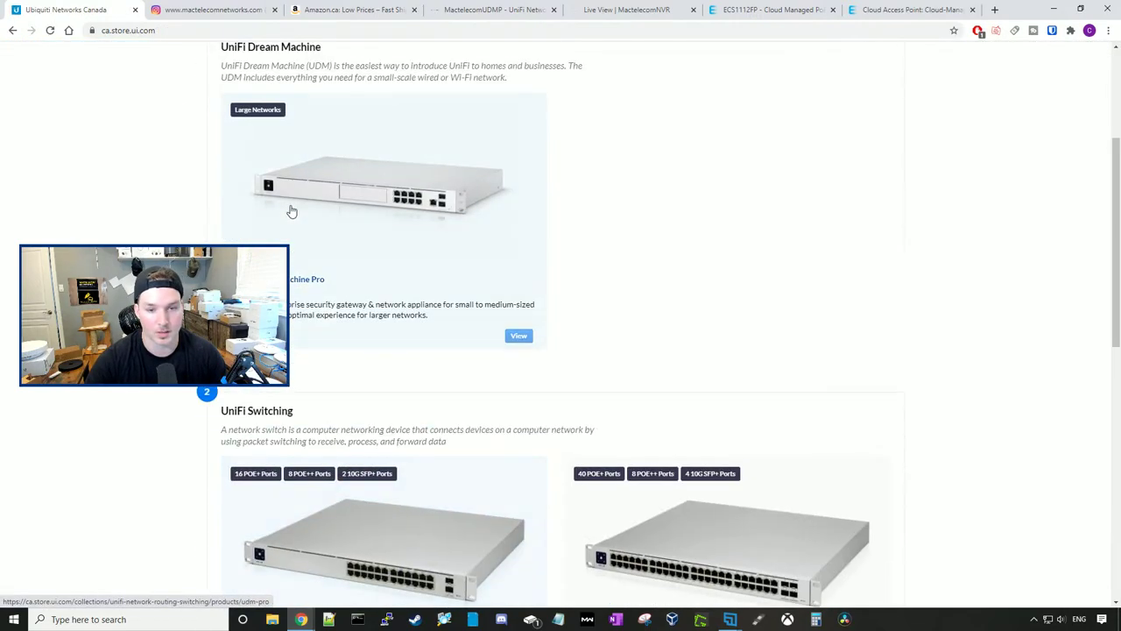
click(258, 114)
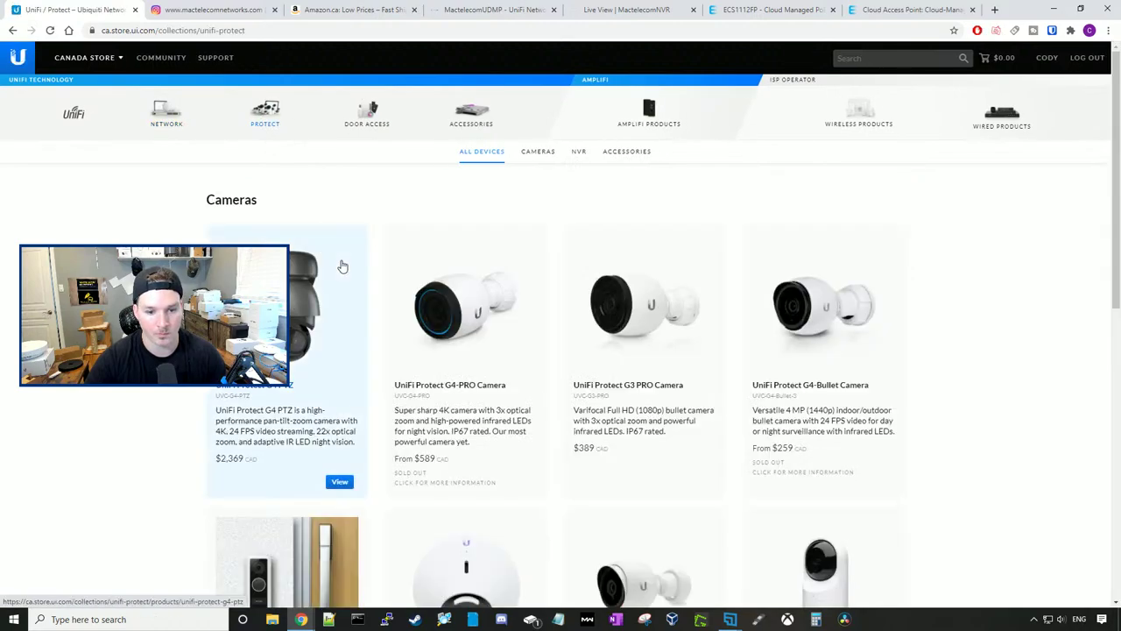
scroll(338, 356, down, 4)
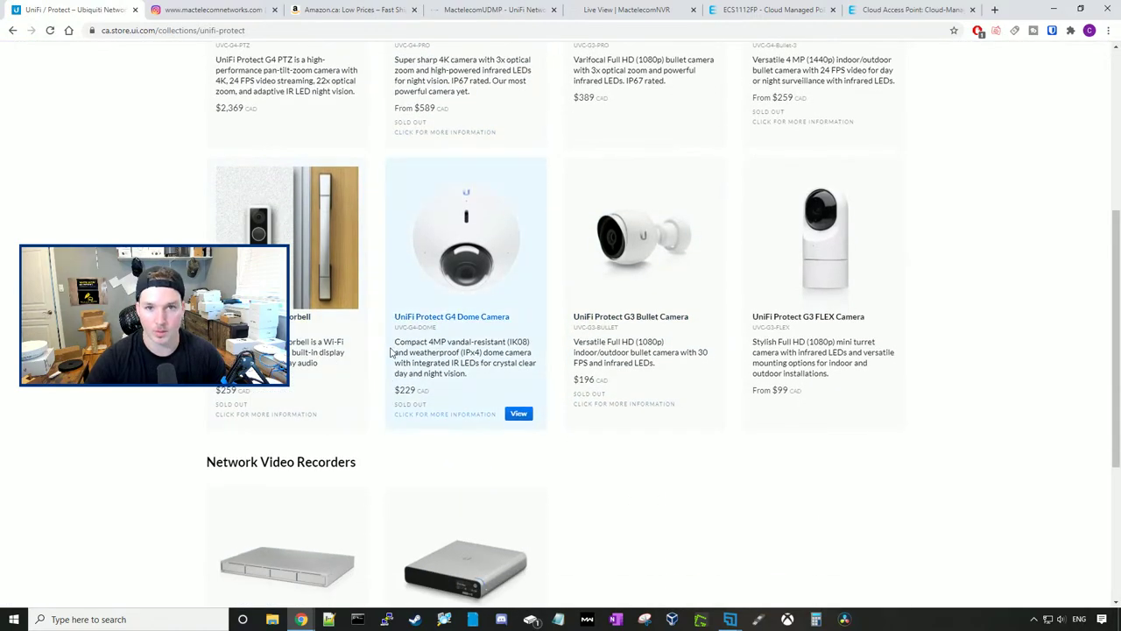
Read the newest viewer question in the live chat and enlarge the equipment rack camera in the Protect live view
mouse_move(301, 619)
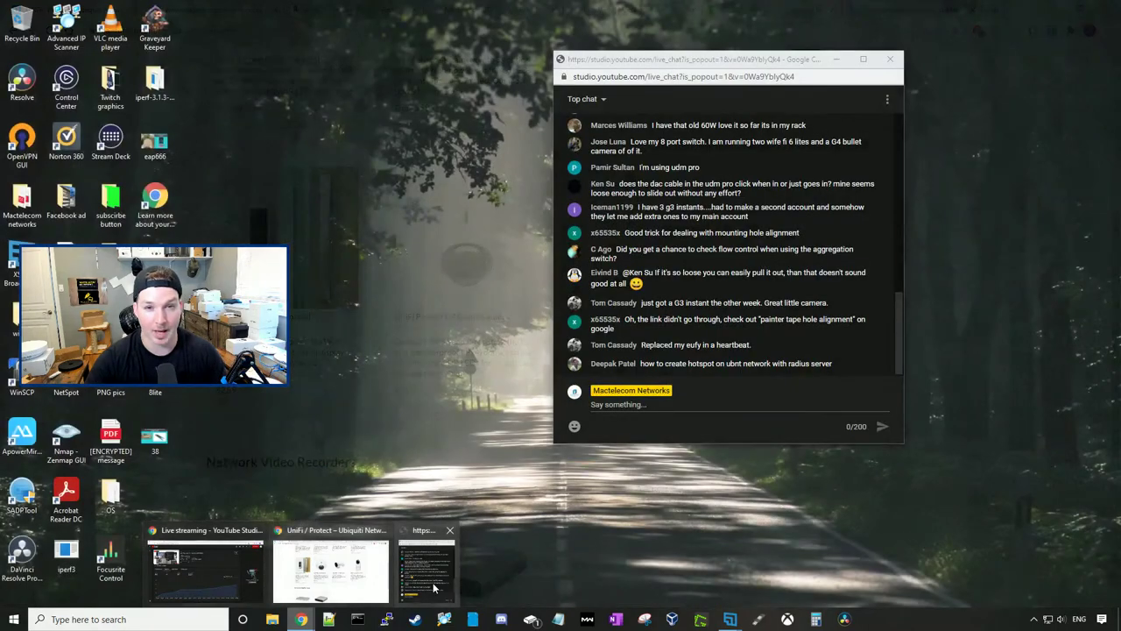
click(422, 574)
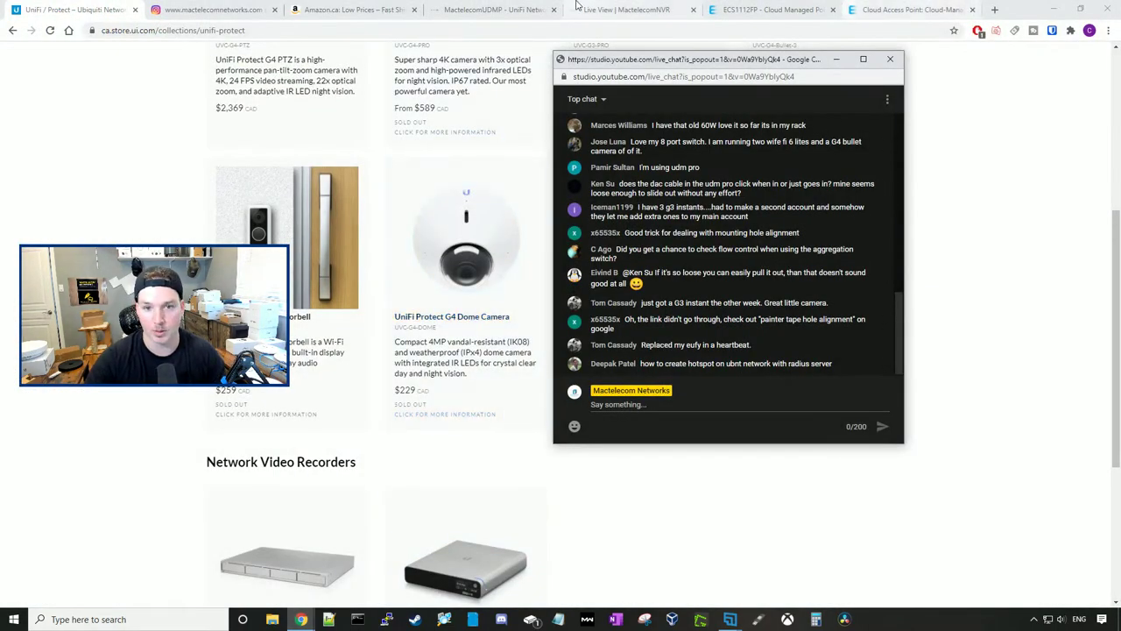
click(492, 10)
click(626, 9)
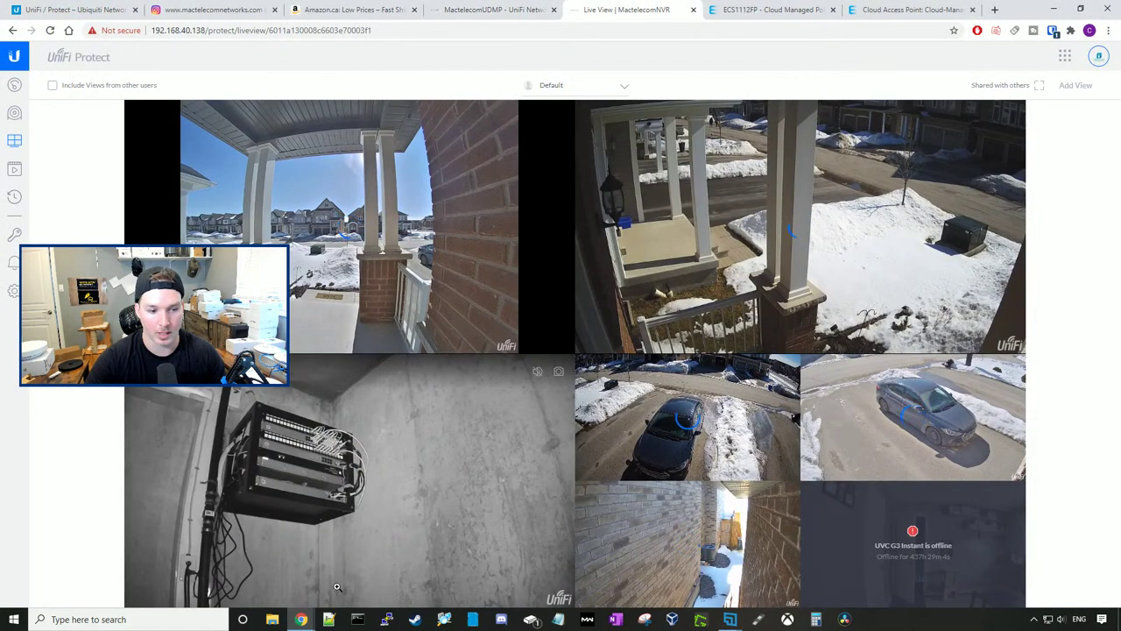
click(321, 517)
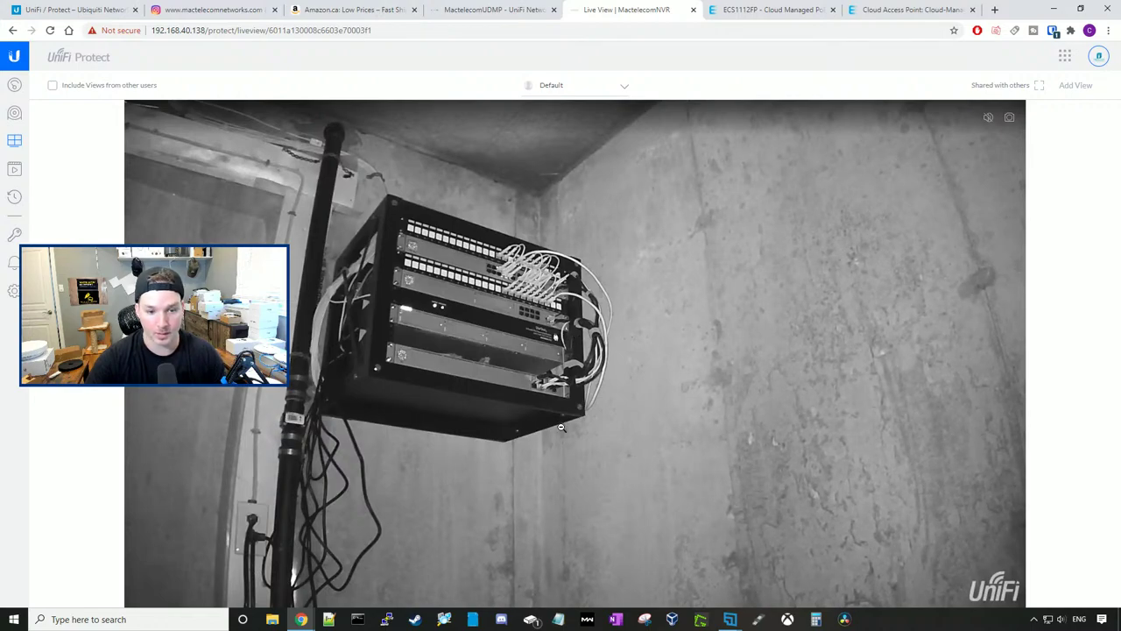
Bring up the live chat, change its filter from Top chat to Live chat, read the messages, and return to the browser
mouse_move(300, 620)
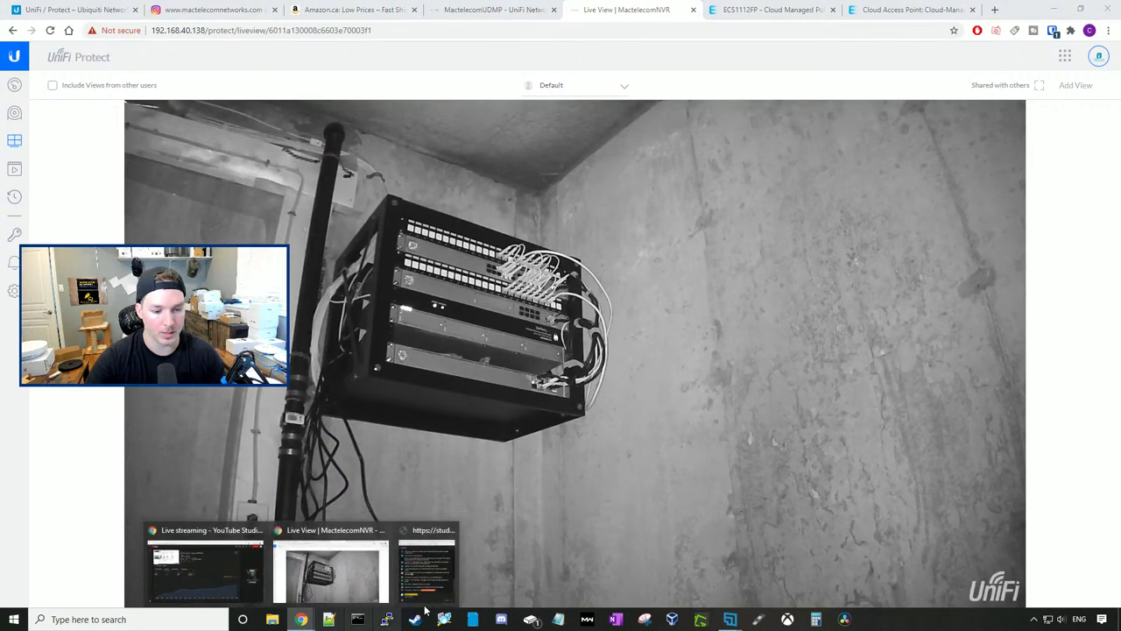
click(421, 568)
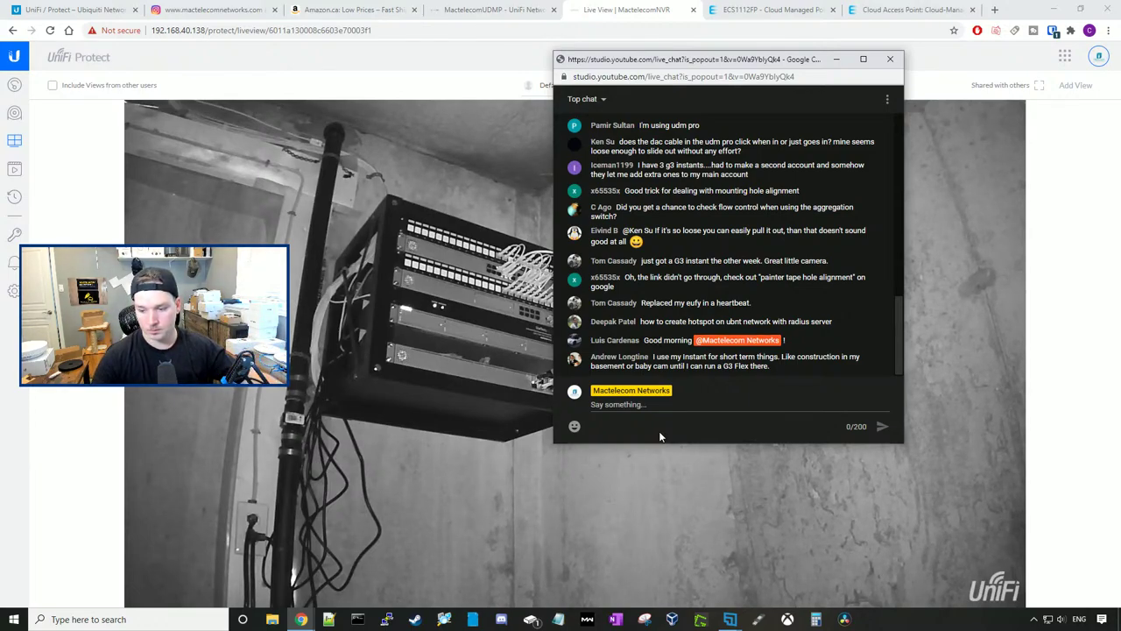
click(603, 101)
click(603, 133)
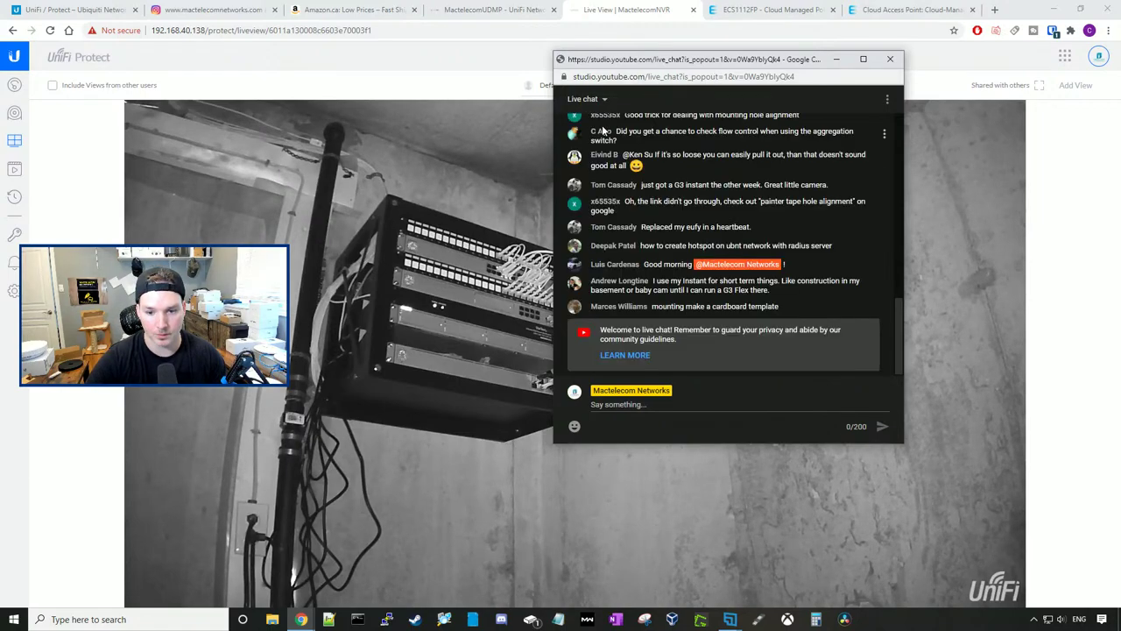
scroll(680, 246, up, 1)
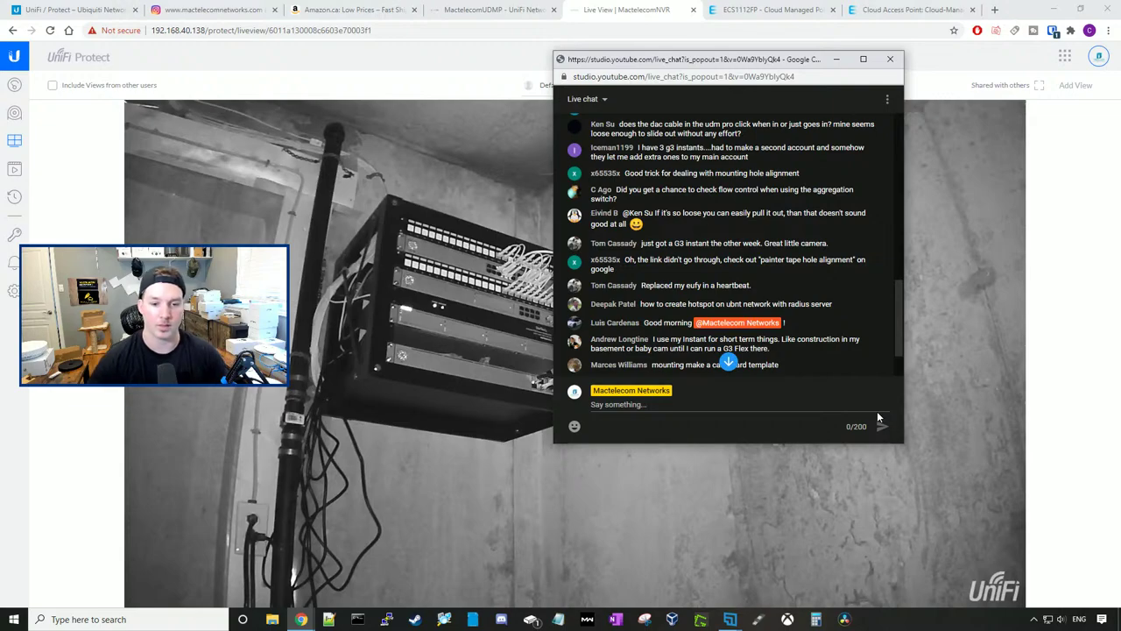
click(873, 85)
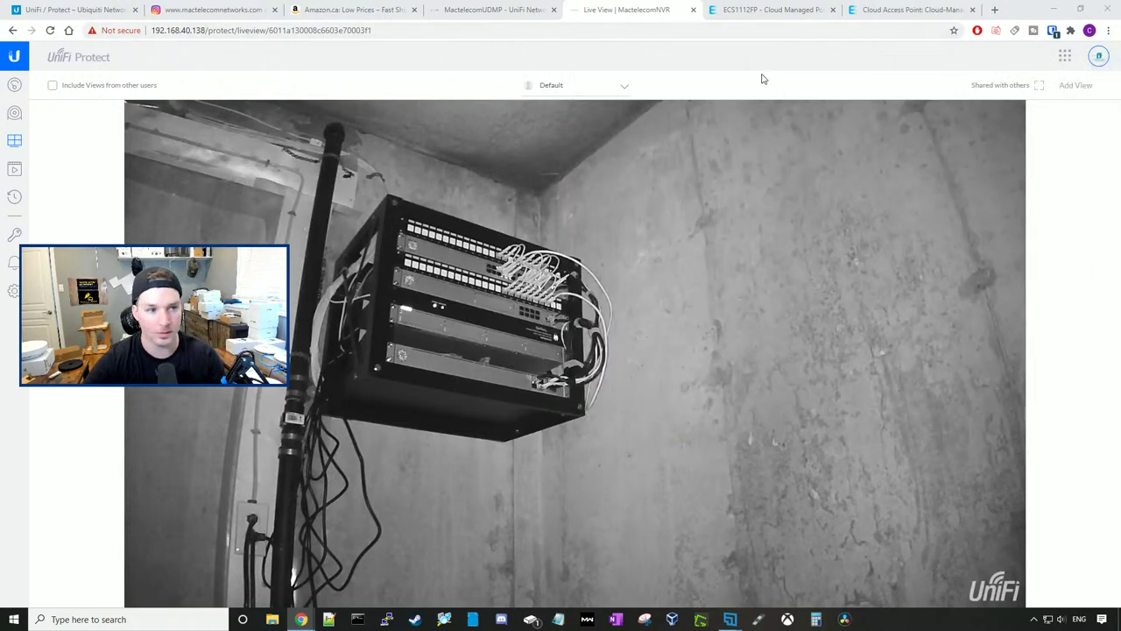
Open the YouTube home page in a new browser tab
click(994, 9)
text(youtube.copm,)
key(Return)
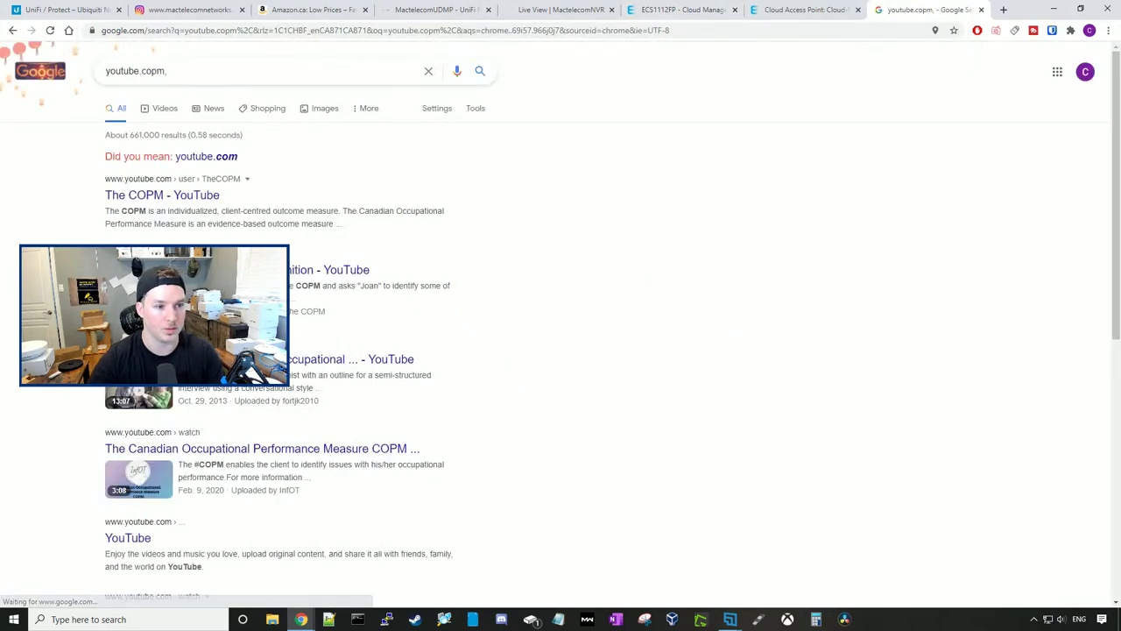
click(229, 30)
text(youtube)
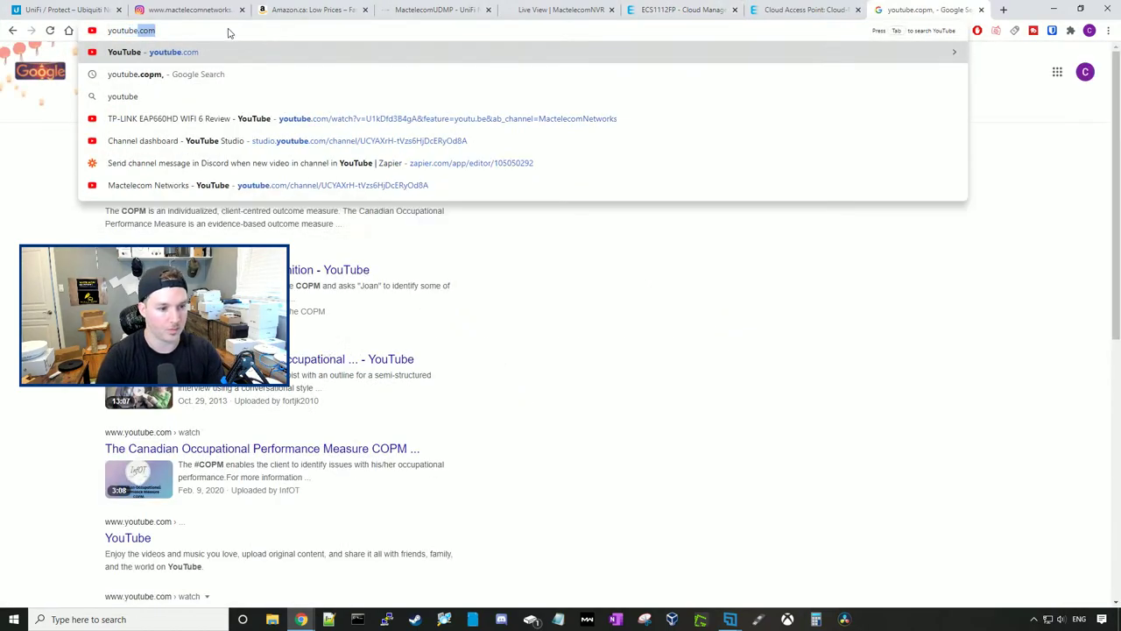
key(Return)
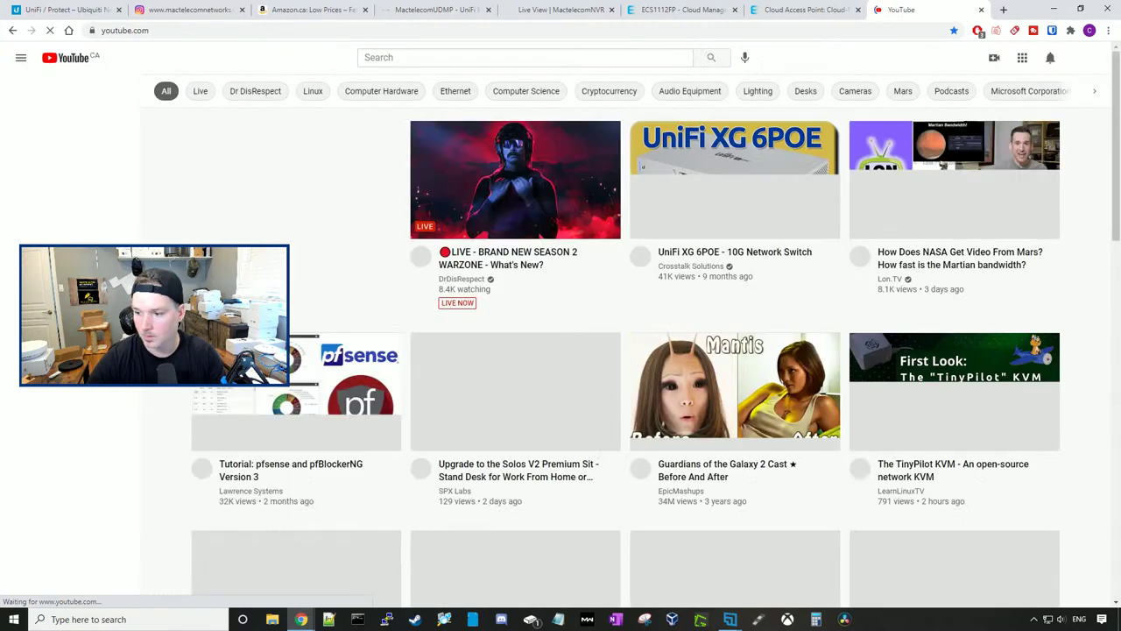
Open the channel's YouTube Studio dashboard from the account options
click(1050, 58)
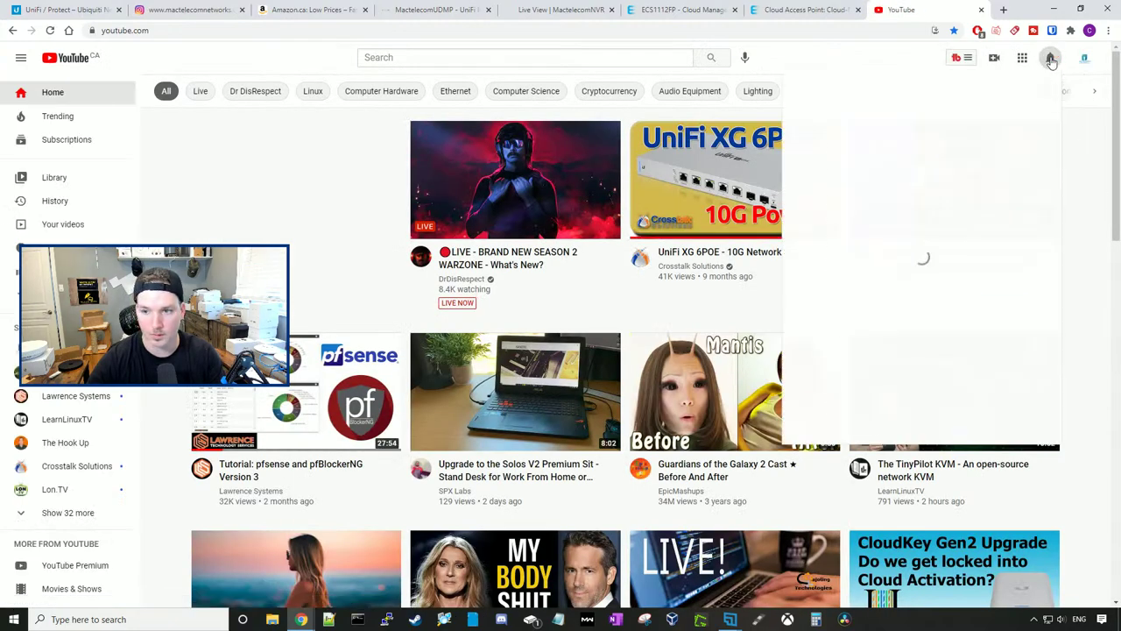
click(1051, 57)
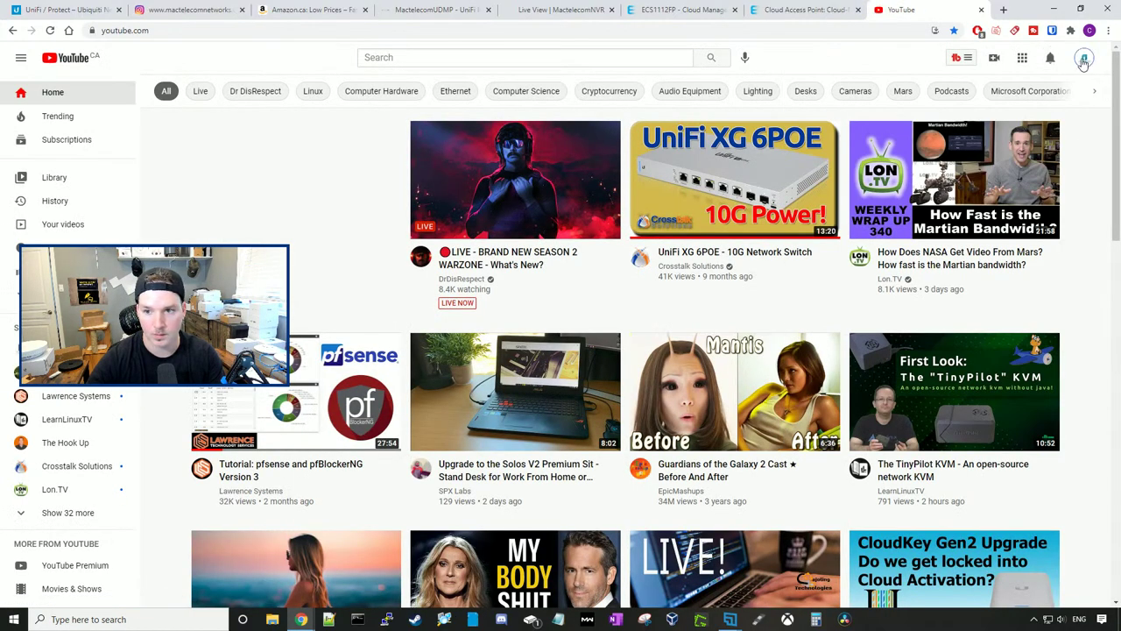
click(1084, 60)
click(971, 189)
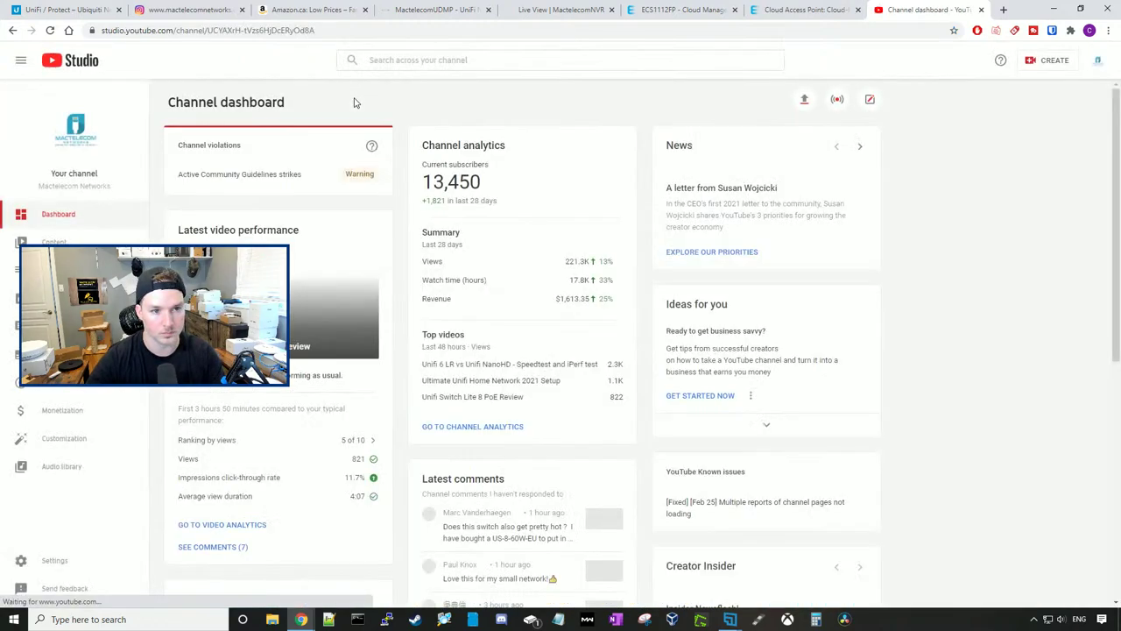
Search the channel's videos for "hotspo", clear that search, and search for "cap" instead
click(388, 59)
text(hot)
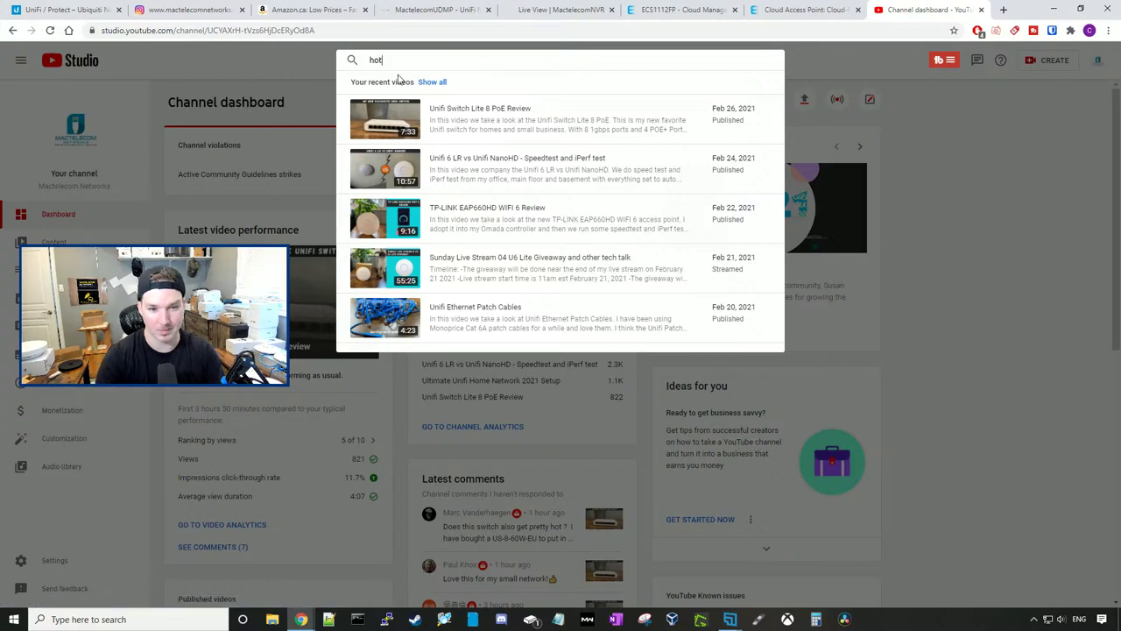
text(spo)
key(BackSpace)
key(BackSpace)
key(BackSpace)
key(BackSpace)
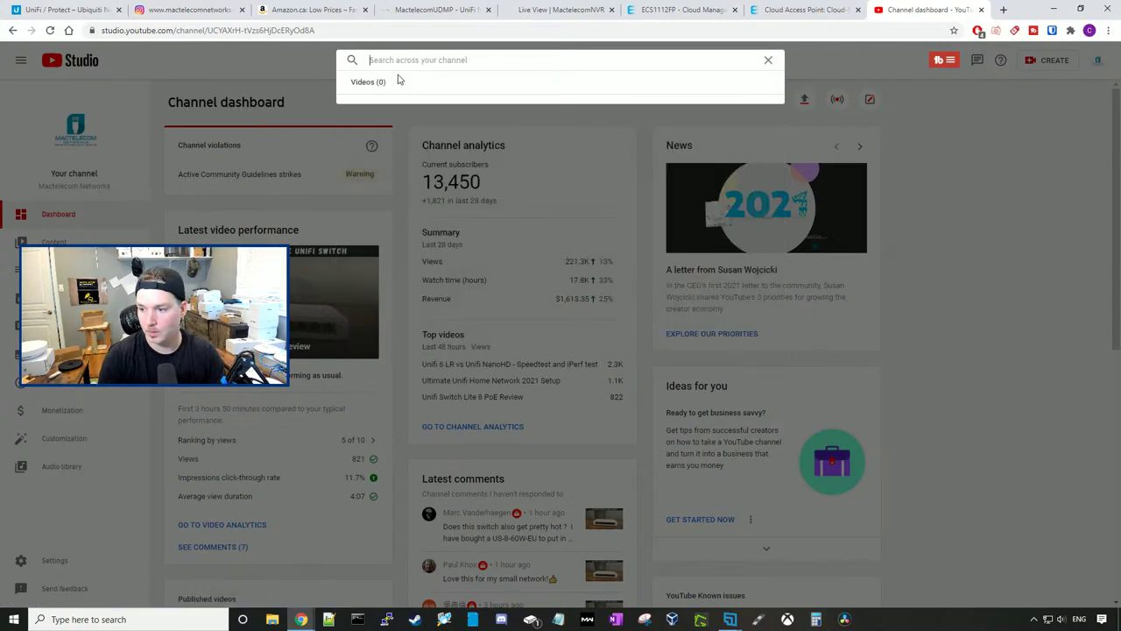
text(cap)
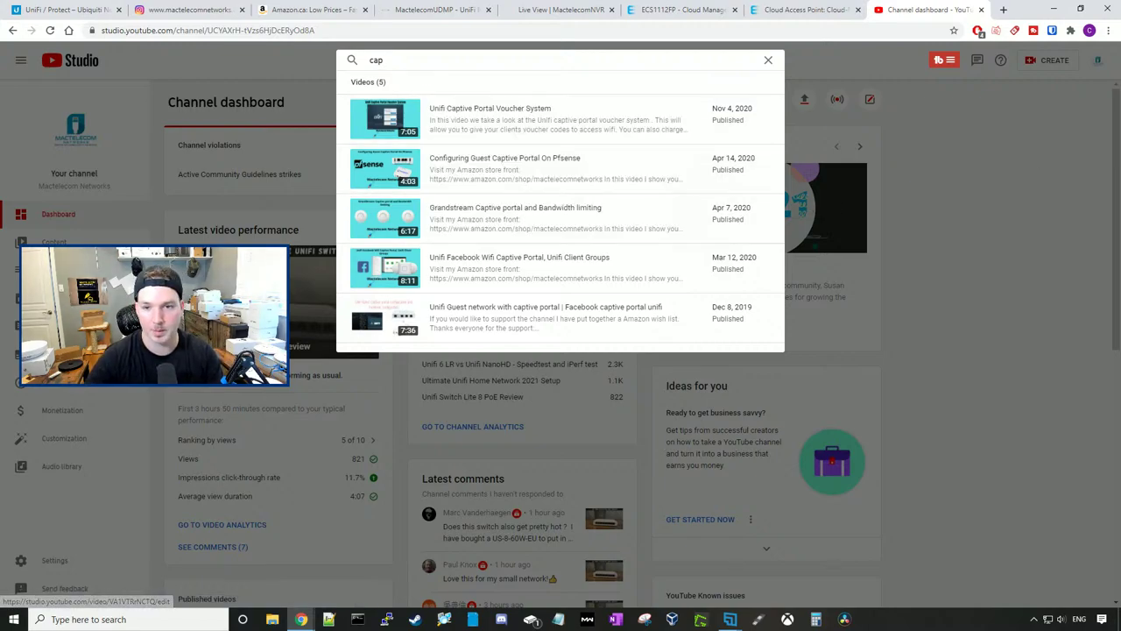
Bring the live chat over the video search results, read down to the newest question, and move the chat window aside
key(alt+Tab)
drag(571, 60, 697, 58)
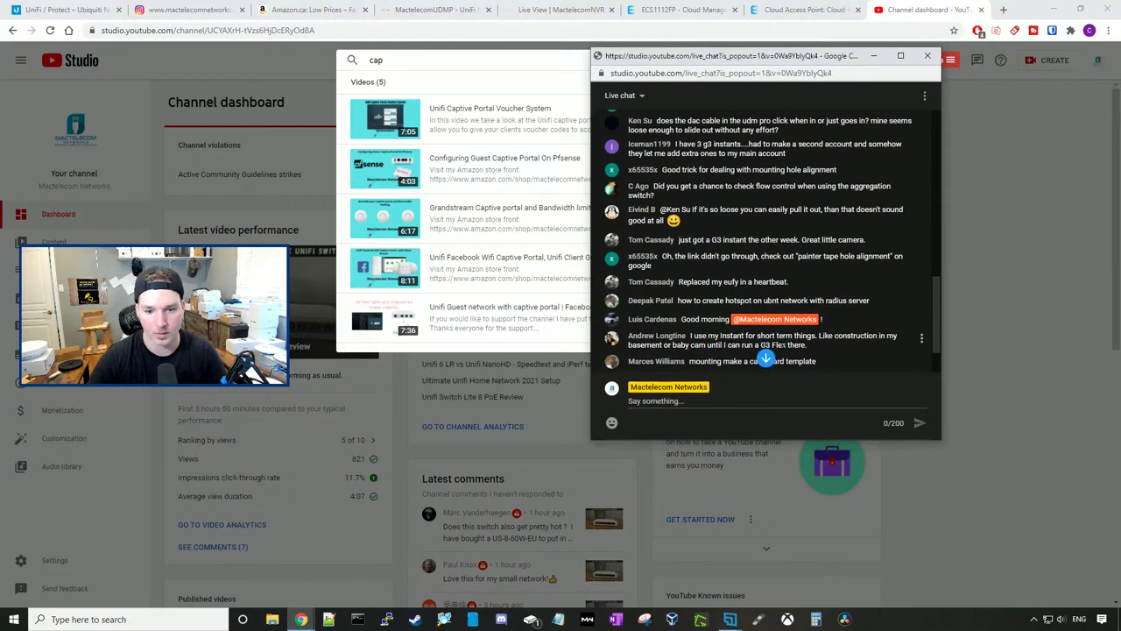
scroll(761, 312, down, 1)
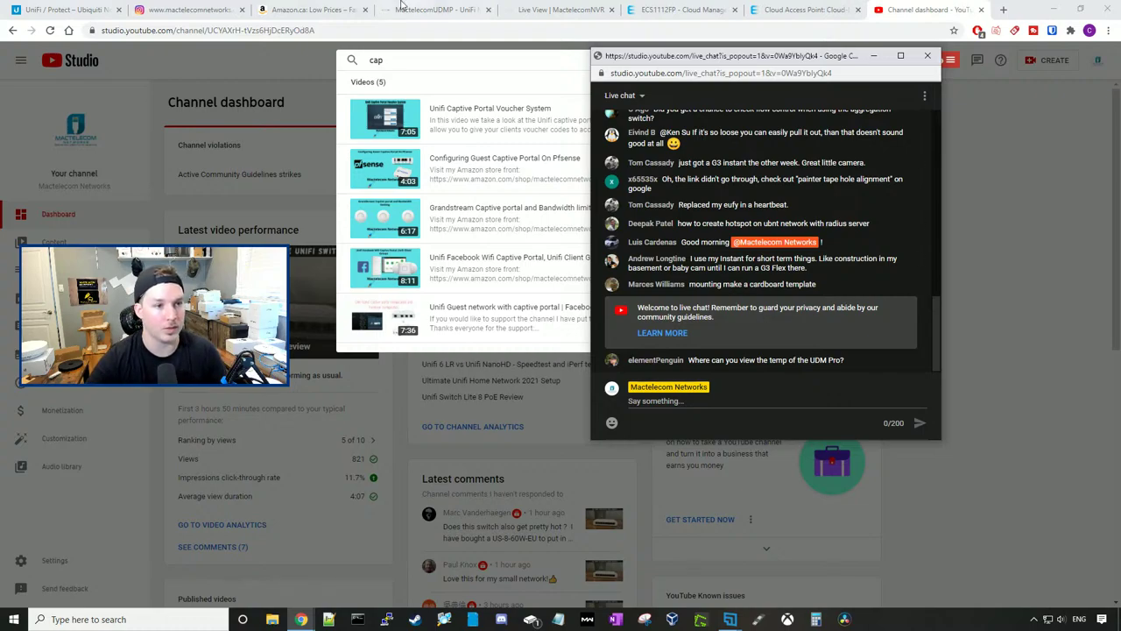
click(543, 29)
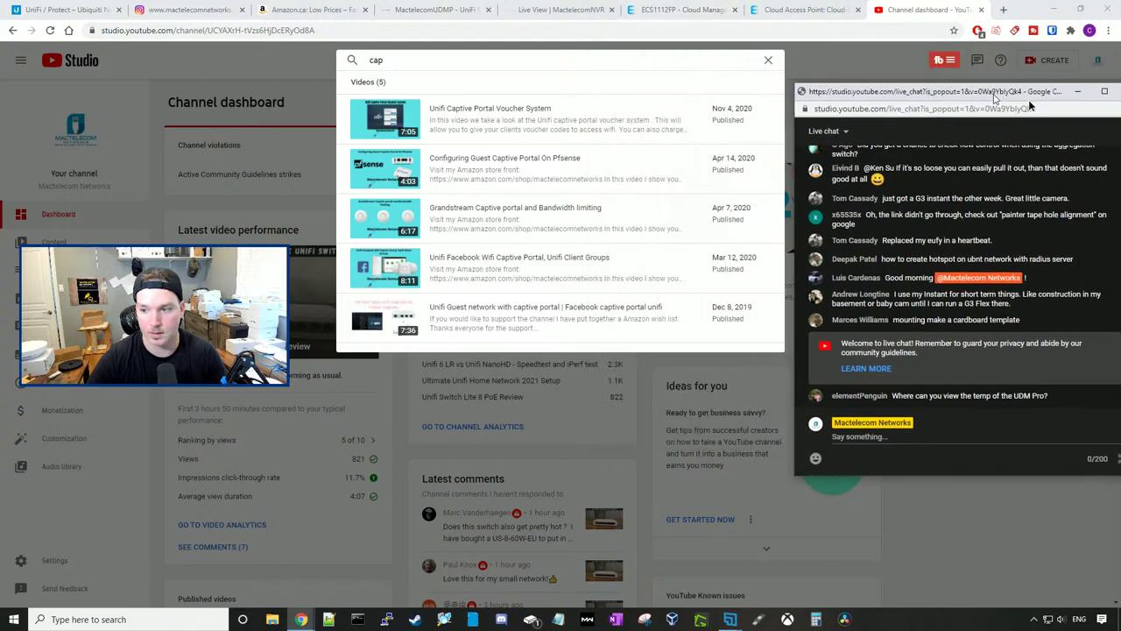
Open the Dream Machine Pro's General settings and place that tab in the main browser window to show the CPU temperature
click(436, 10)
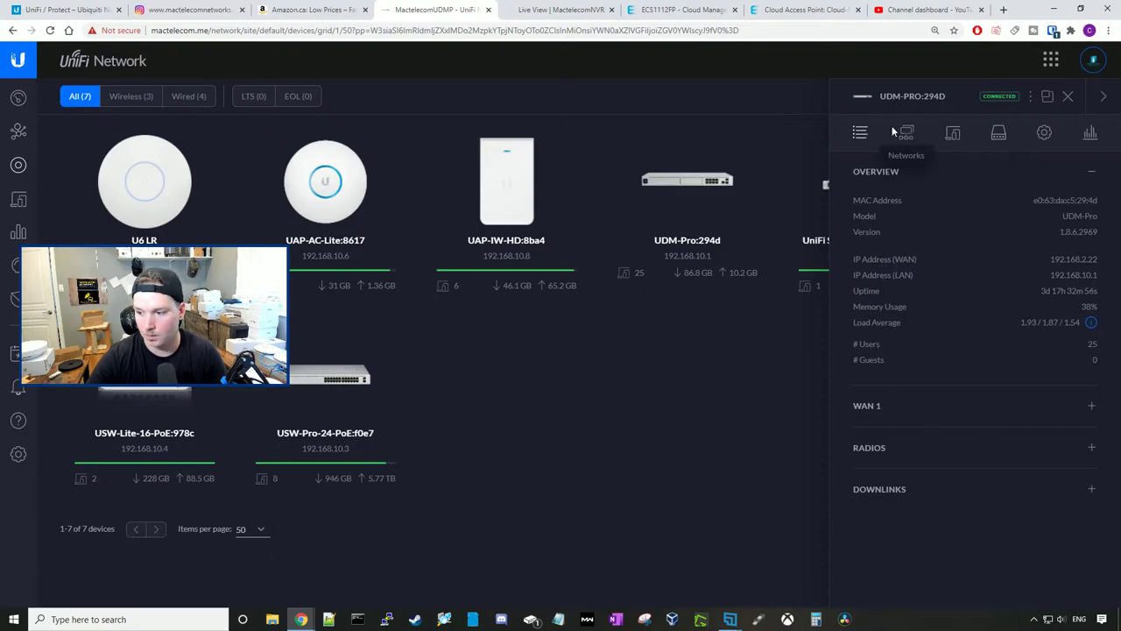
click(510, 7)
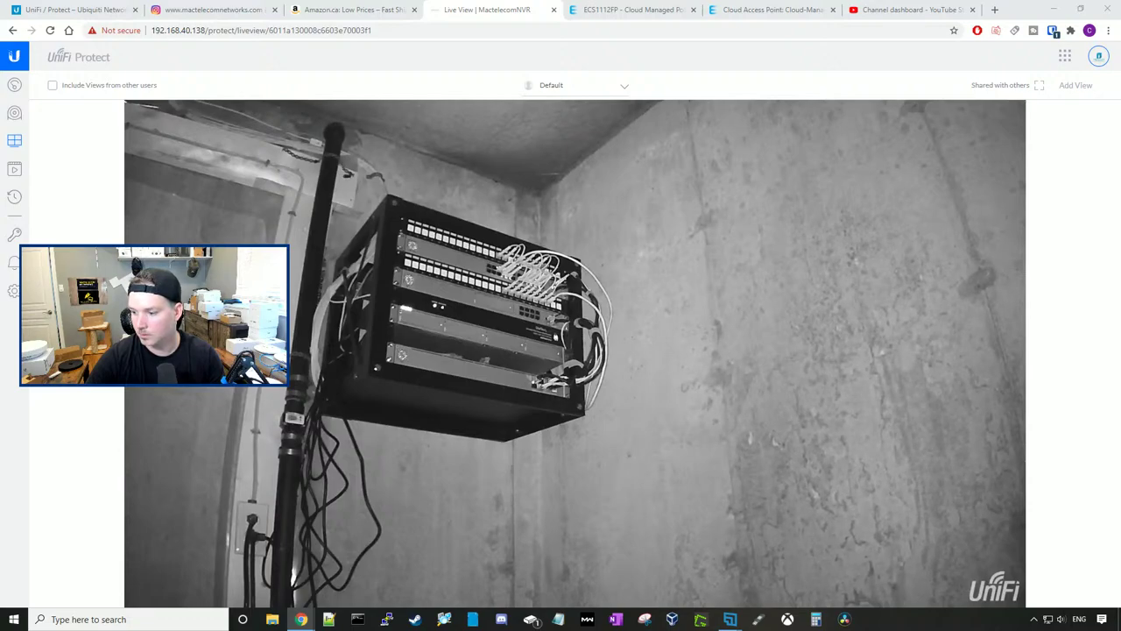
drag(1120, 210, 314, 8)
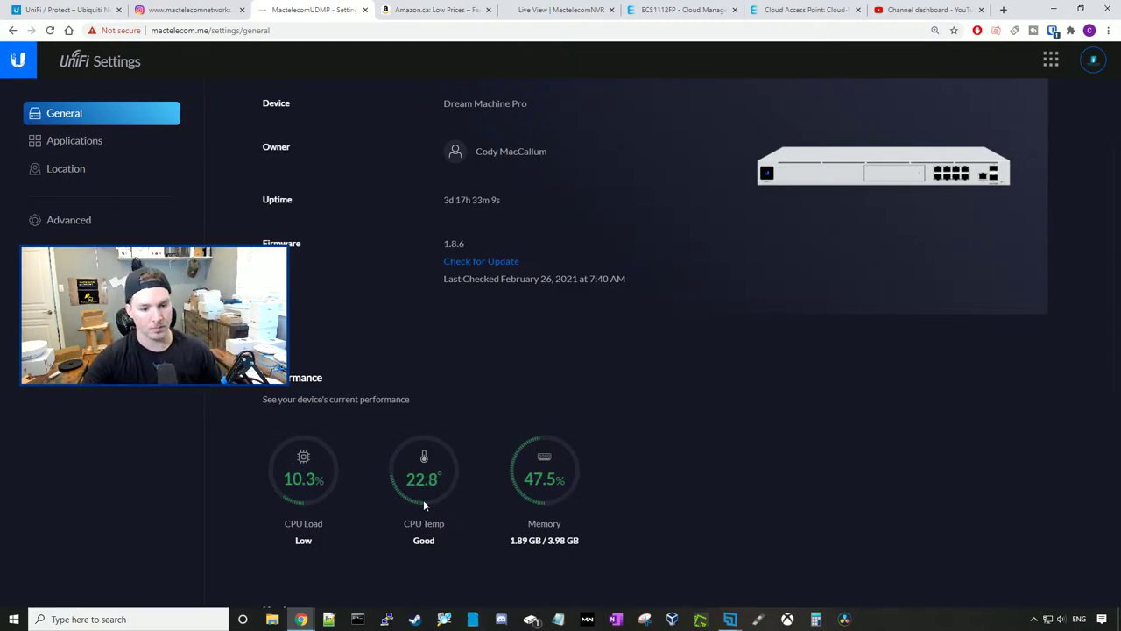
Read the viewers' replies in the live chat and return to the rack camera in the Protect live view
mouse_move(300, 619)
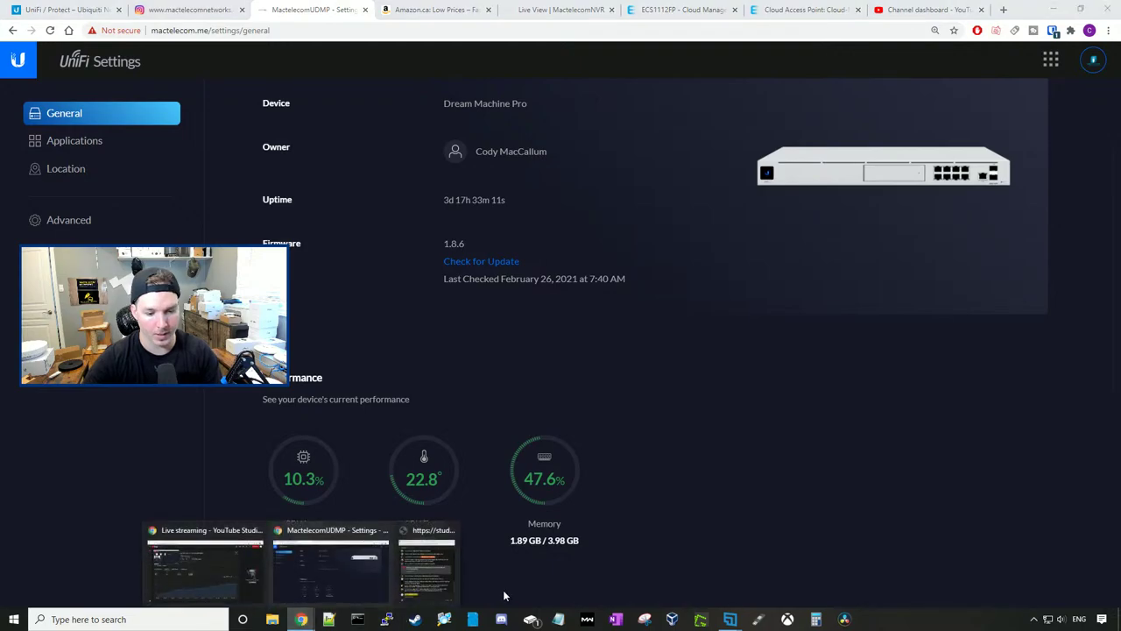
key(alt+Tab)
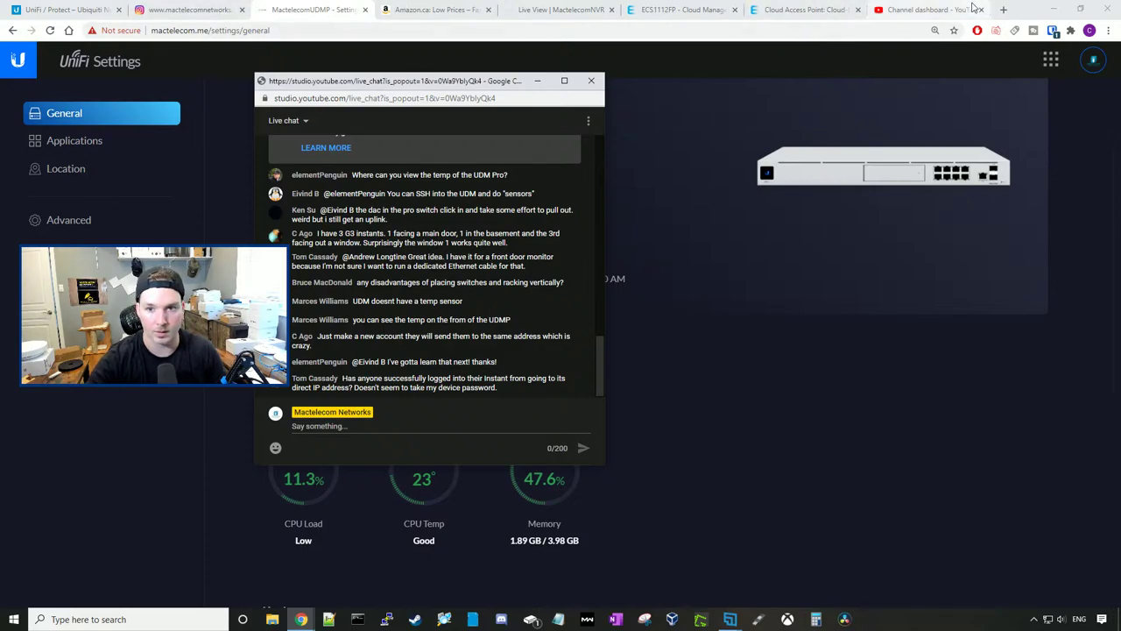
click(560, 10)
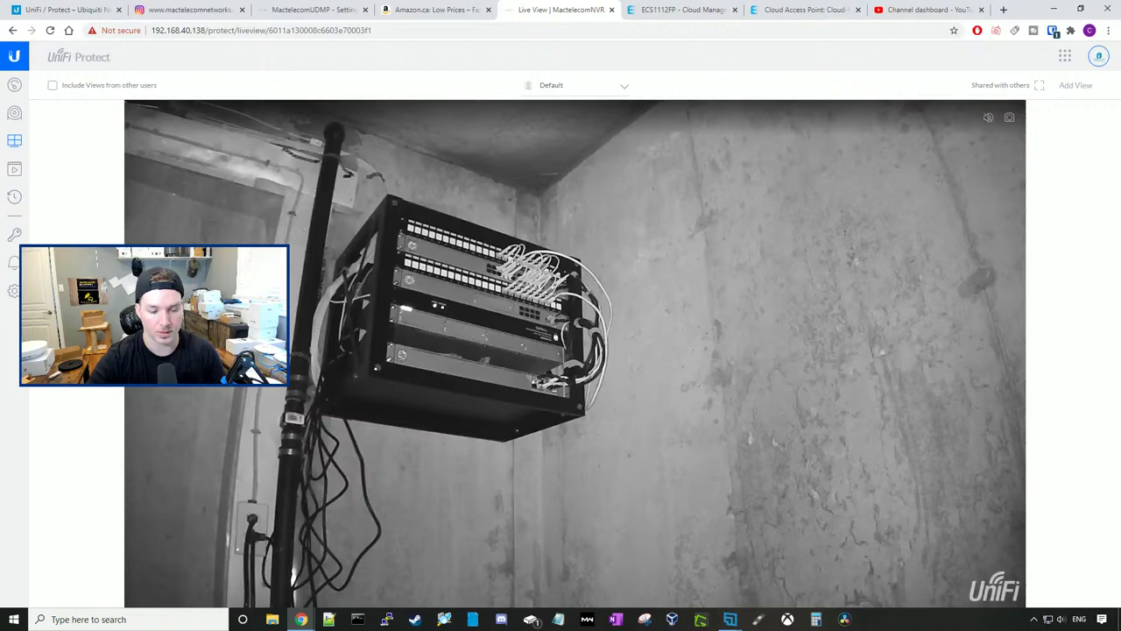
Read the live chat over the rack camera view and close the MactelecomNVR Live View tab
mouse_move(300, 619)
click(455, 578)
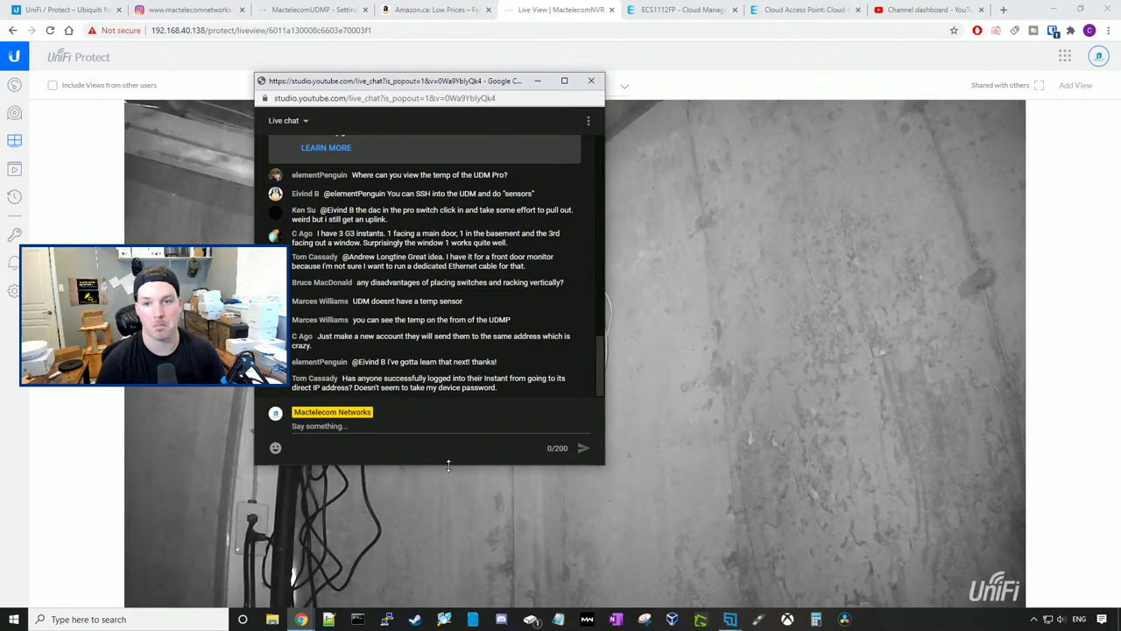
click(562, 9)
key(ctrl+w)
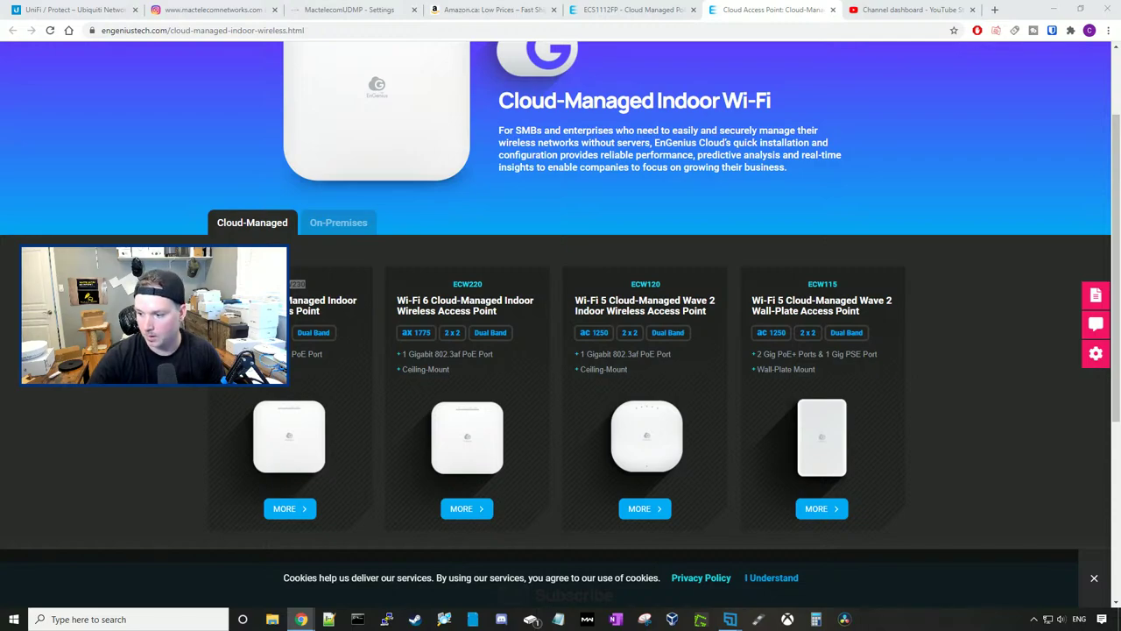
Close the reopened Protect General settings tab, bring the live chat over the Amazon page and shift its window clear of the webcam
key(ctrl+shift+t)
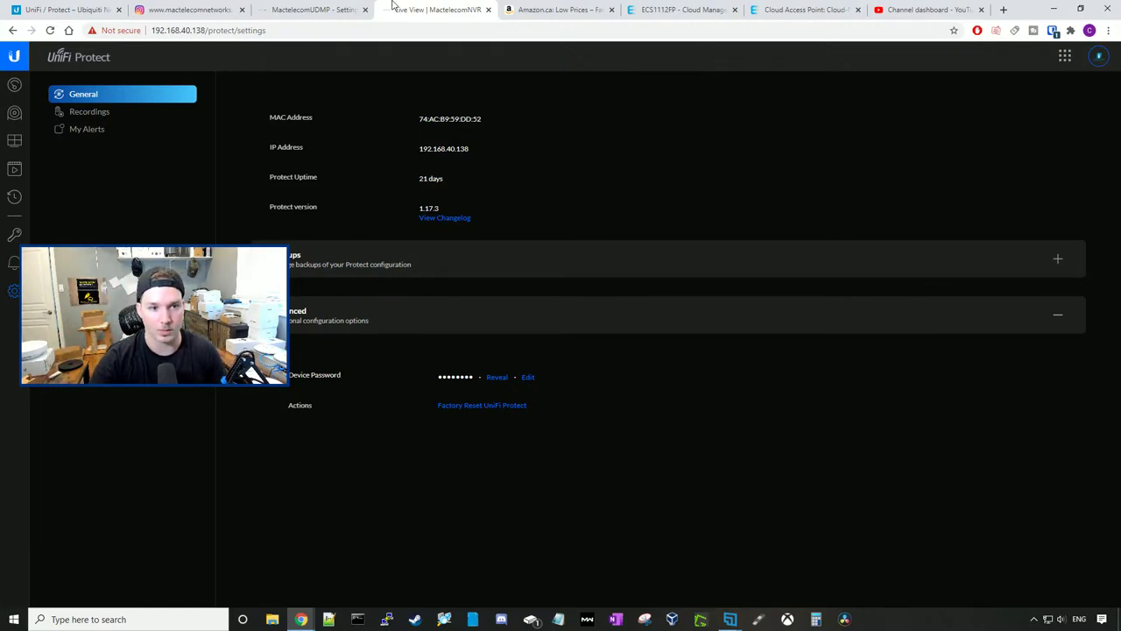
click(488, 10)
mouse_move(302, 617)
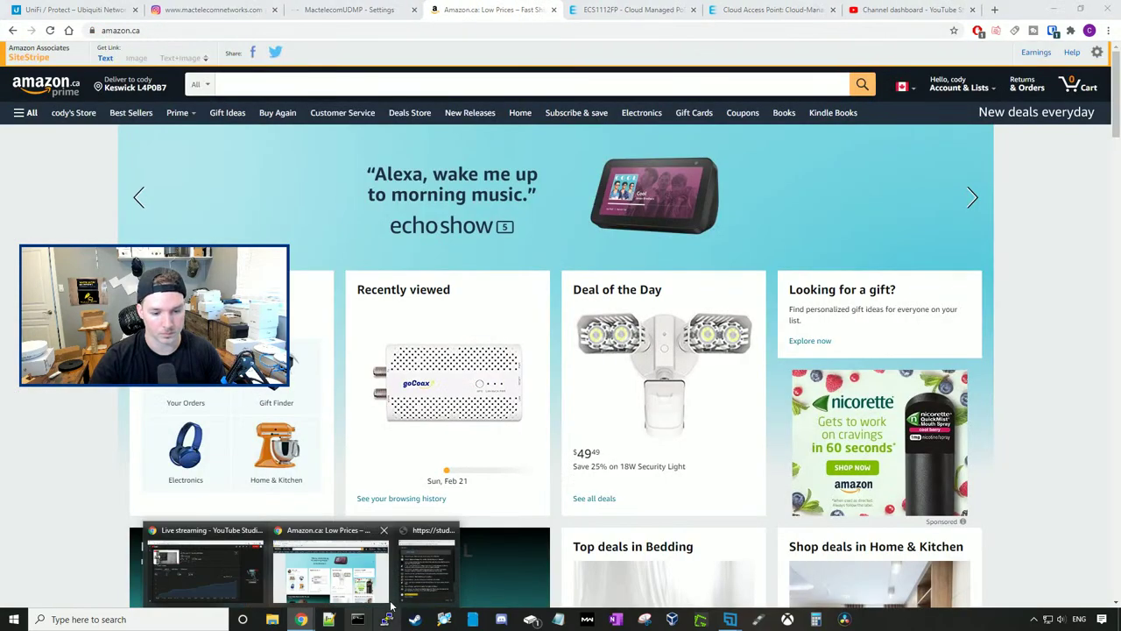
click(446, 570)
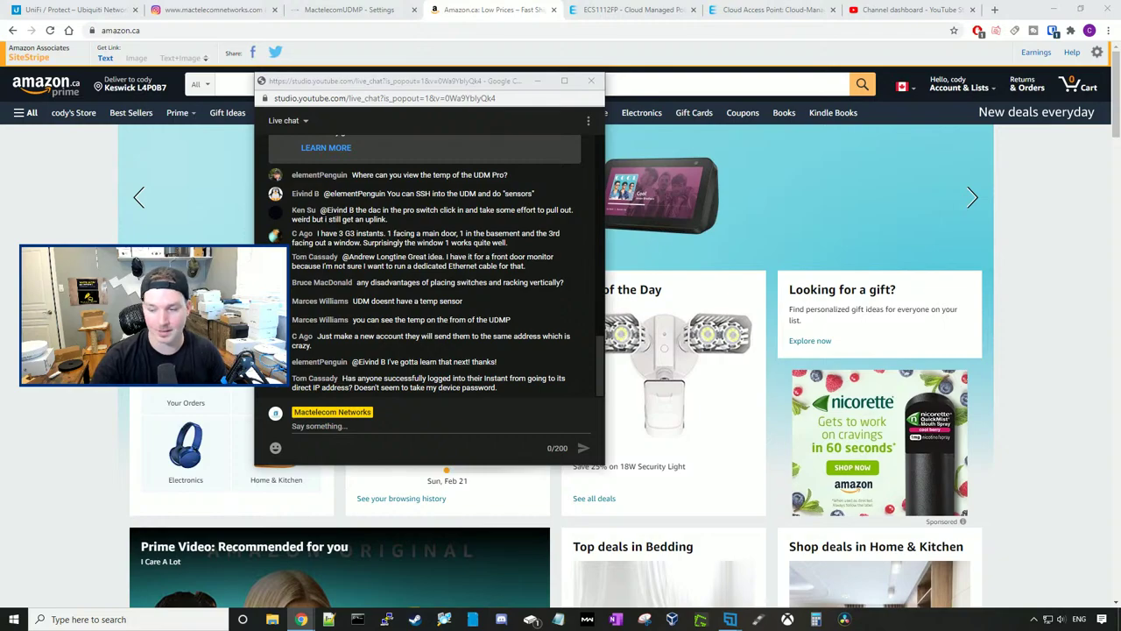
drag(490, 84, 573, 87)
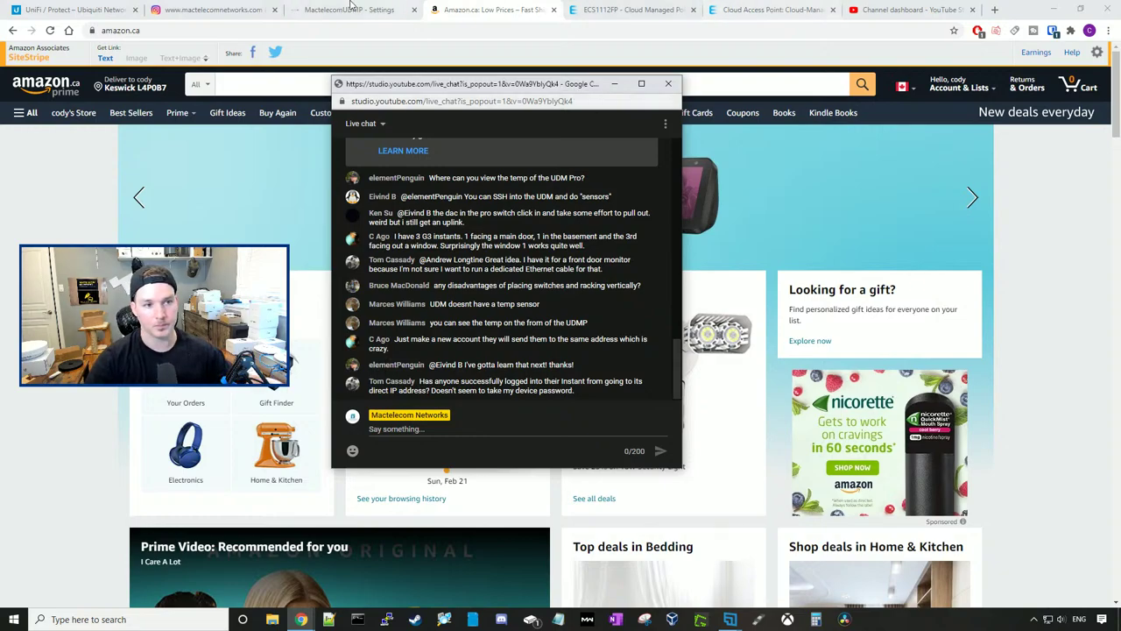
Open the Vertical Cable I-Punch tool post on the mactelecomnetworks Instagram profile
click(214, 10)
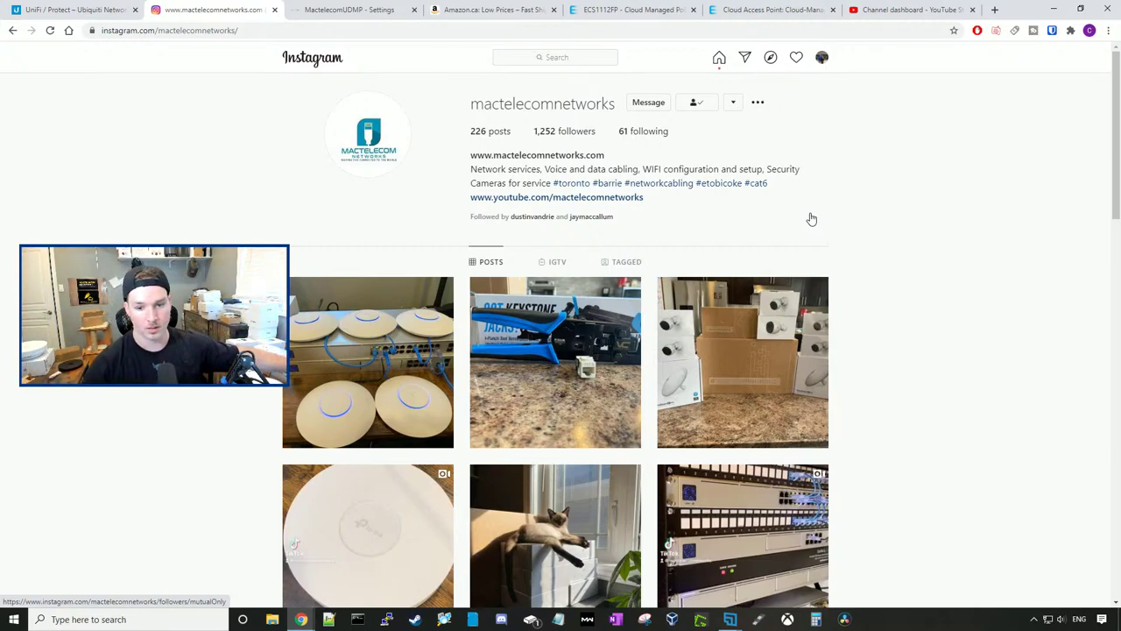
click(556, 351)
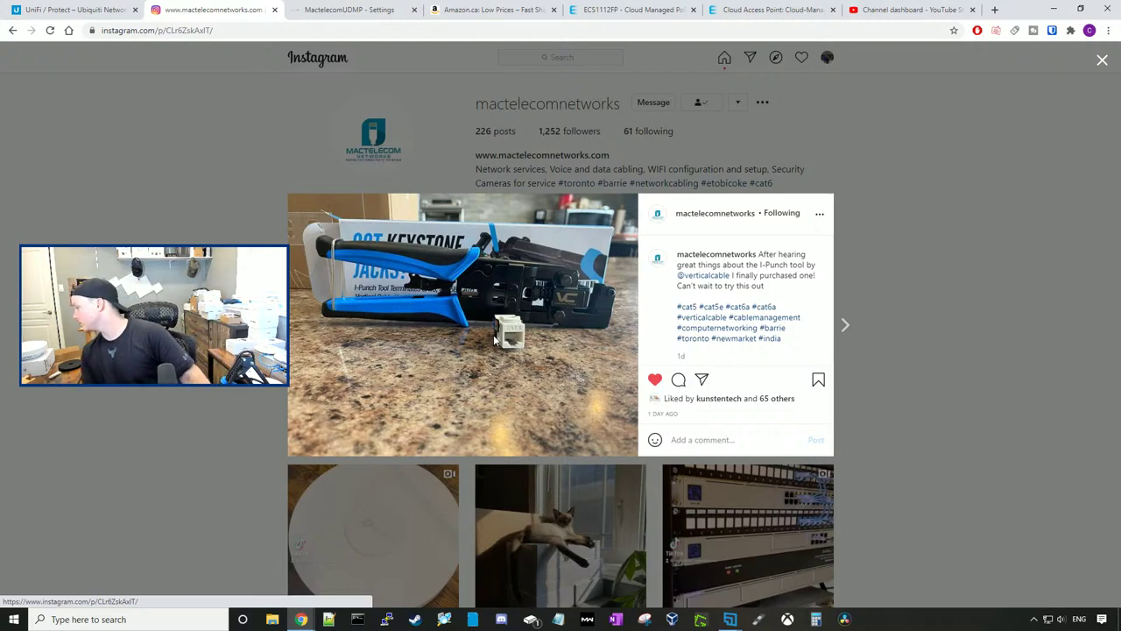
Search Amazon for "110 punch" and open the first result, the punch down tool with 110/88 blade
click(492, 9)
click(337, 83)
text(110 punch)
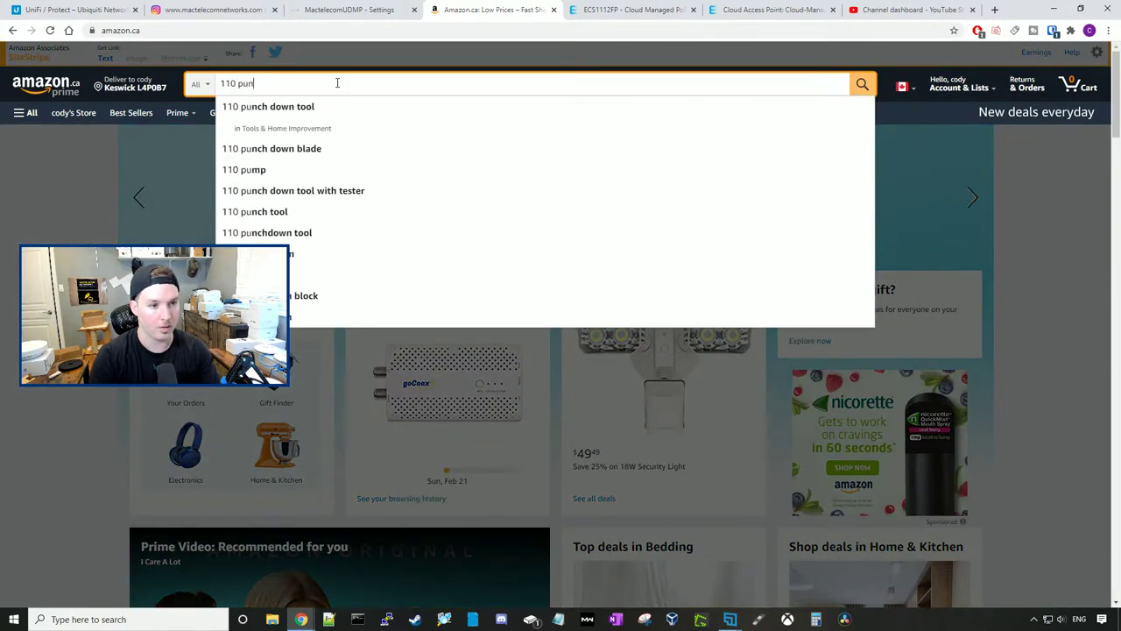
key(Return)
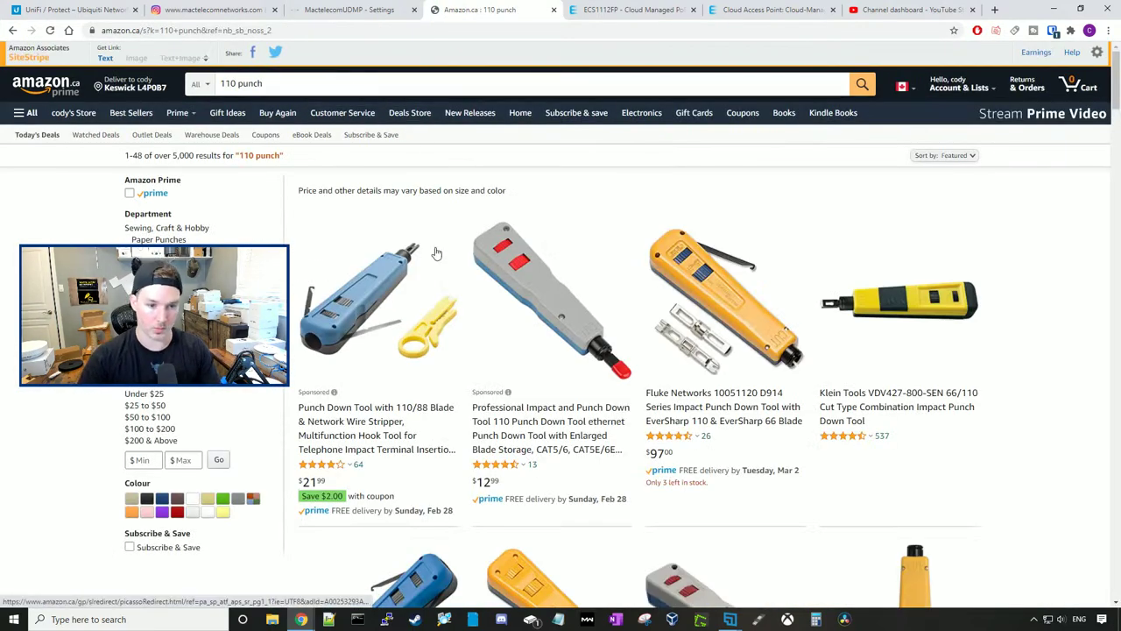
click(386, 302)
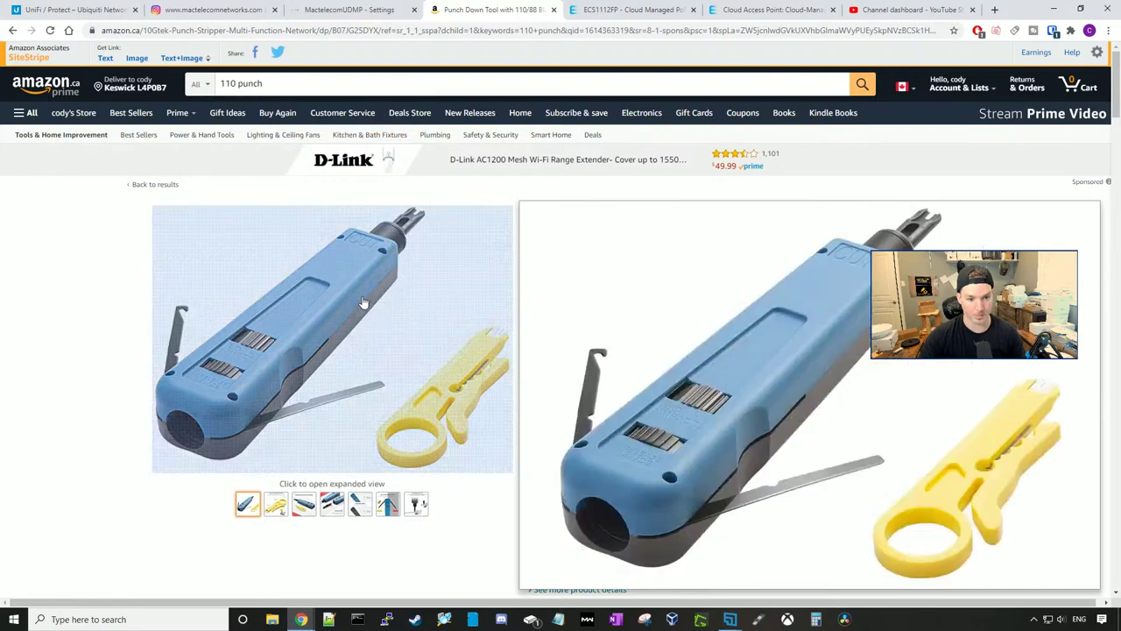
Return to the I-Punch tool post on Instagram, read the newest live chat questions over it and move the chat window away
click(333, 11)
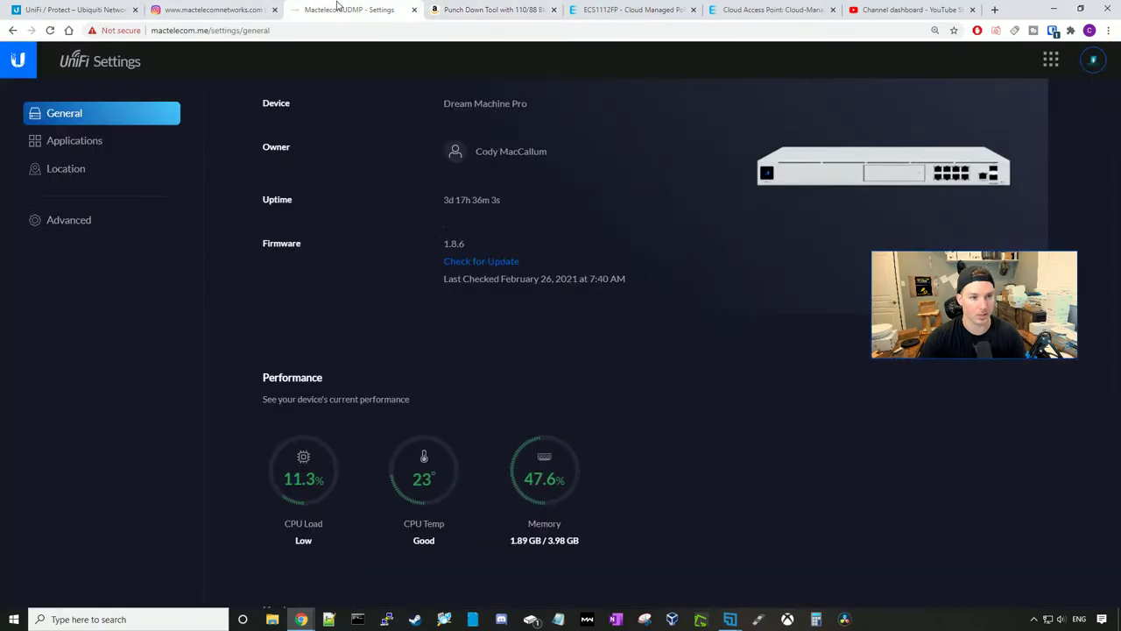
click(210, 10)
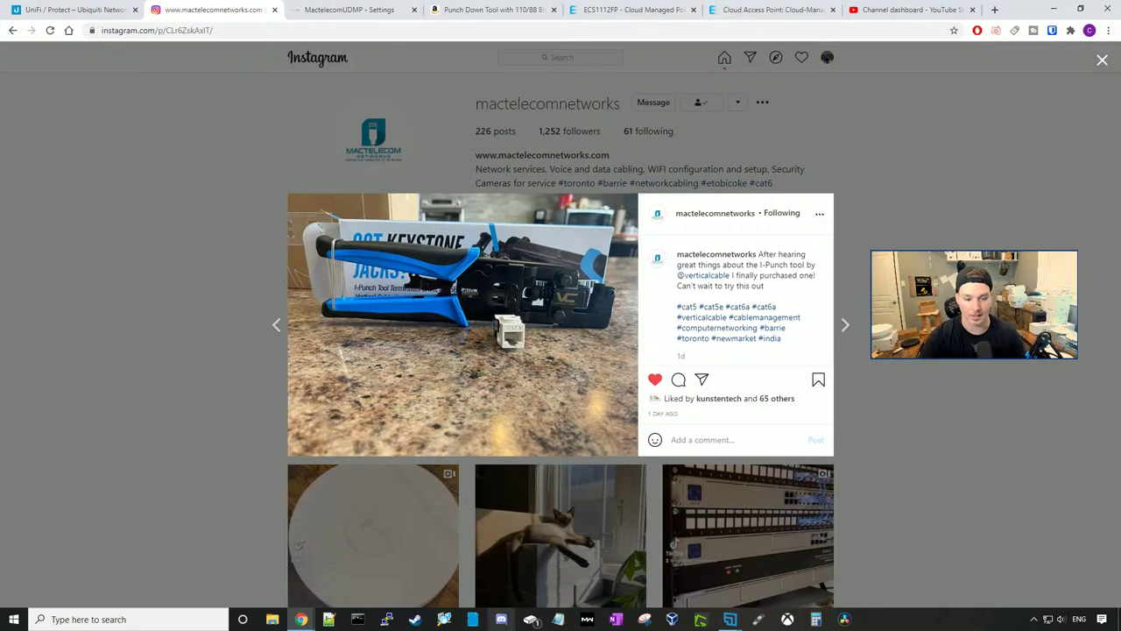
key(alt+Tab)
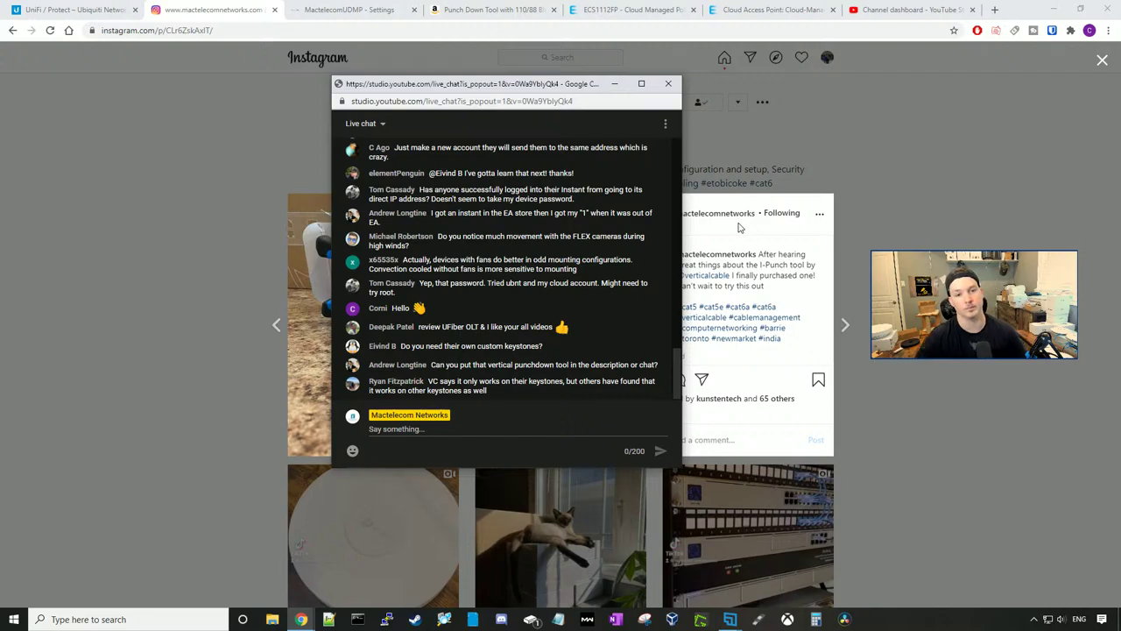
drag(552, 85, 1120, 263)
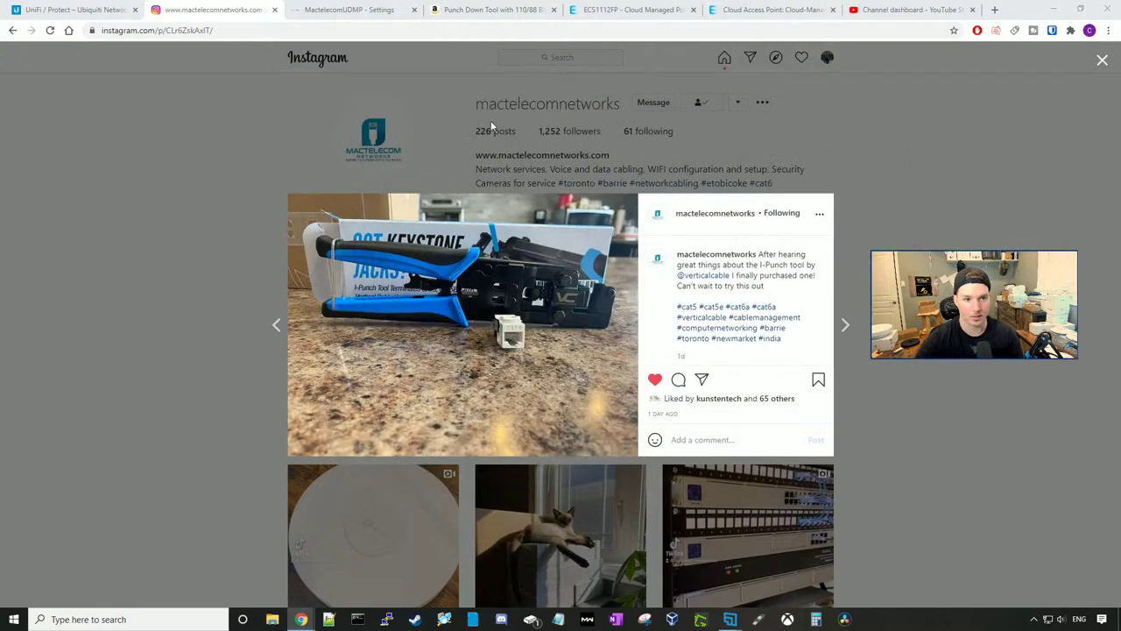
Look through the Ubiquiti Canada store's UniFi accessories and the accessories under its wireless and wired products
click(70, 10)
scroll(348, 363, up, 3)
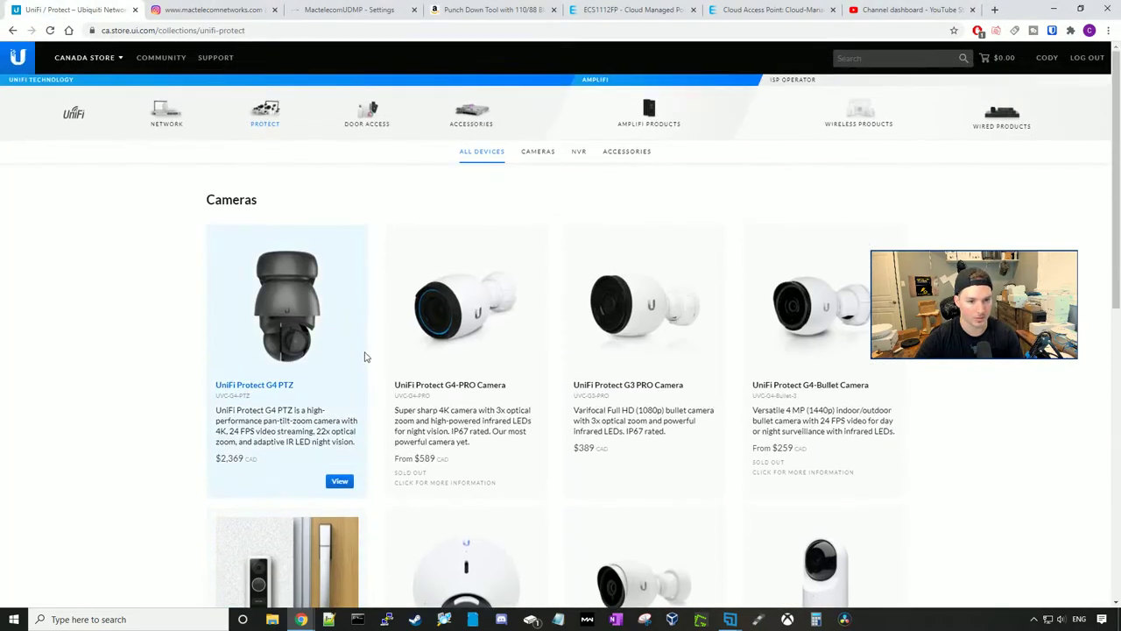
click(468, 116)
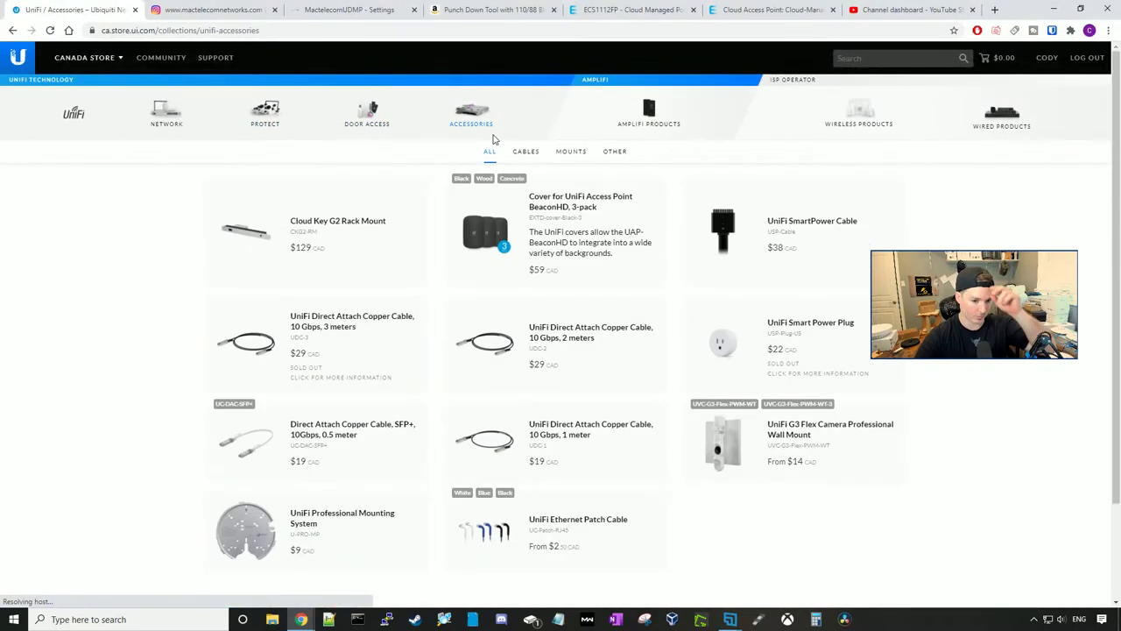
scroll(510, 197, down, 3)
scroll(519, 216, up, 3)
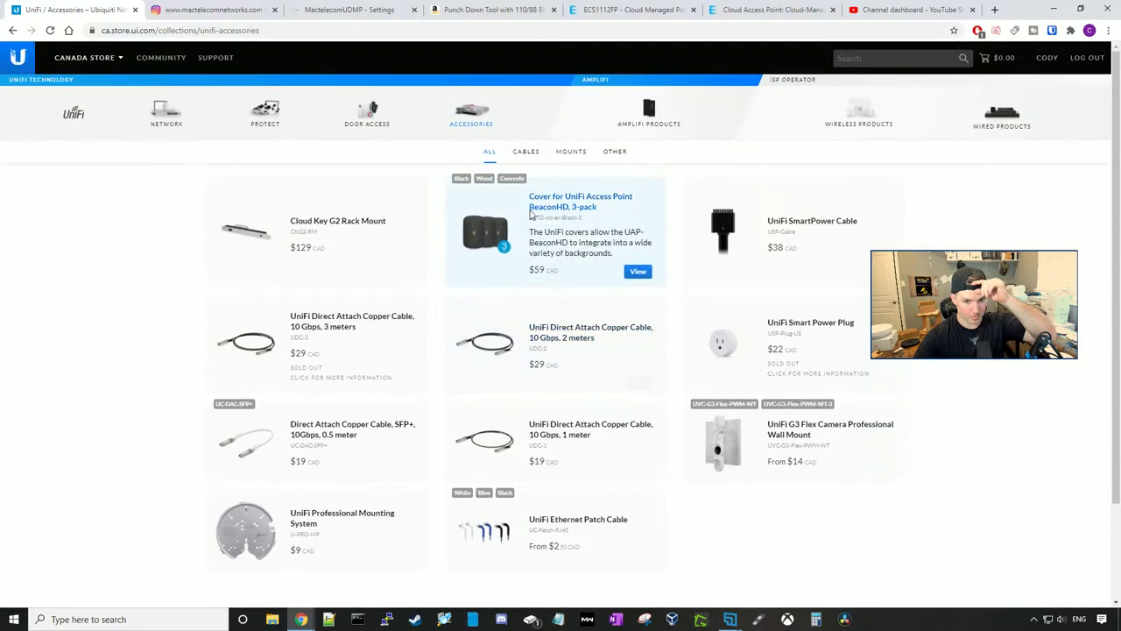
click(857, 127)
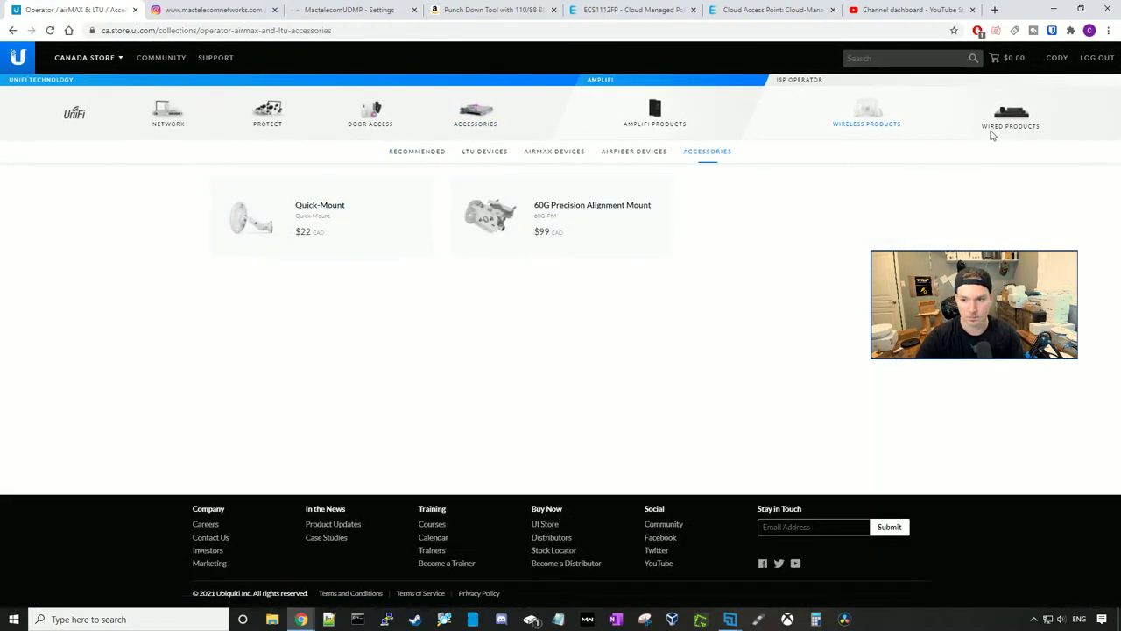
click(623, 154)
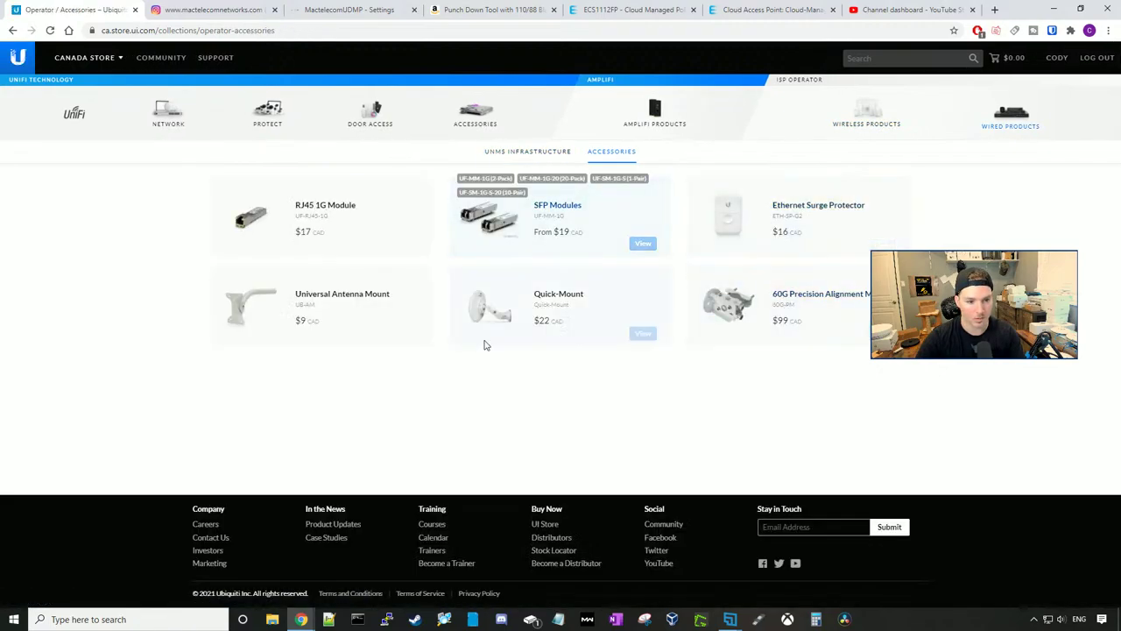
Switch to the Ubiquiti USA store and look through its complete list of UniFi accessories
click(108, 78)
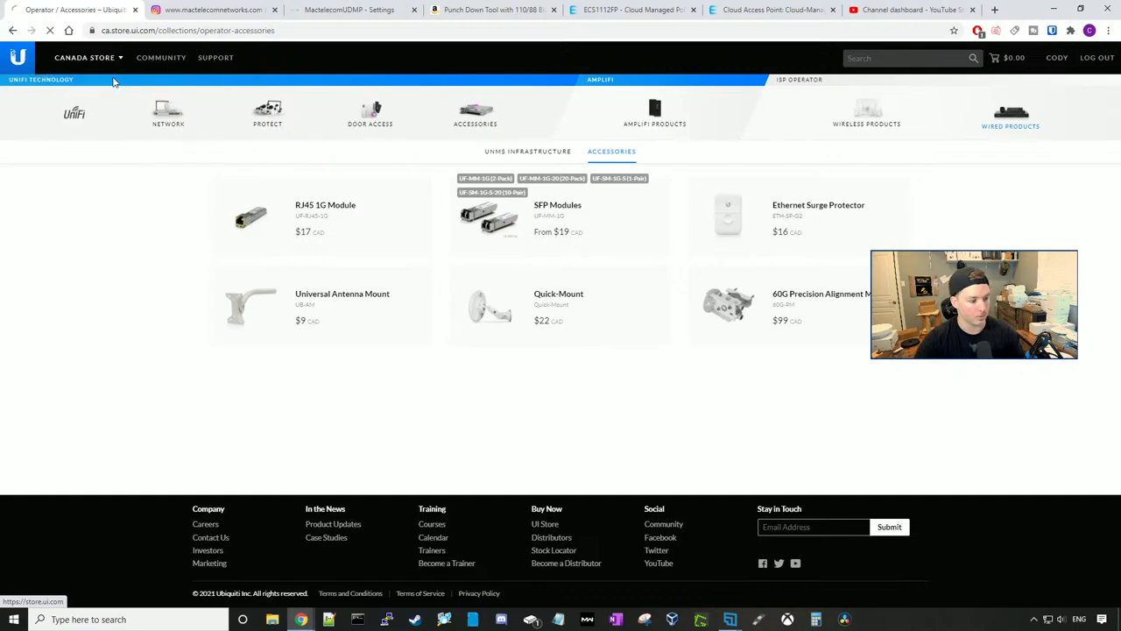
click(557, 142)
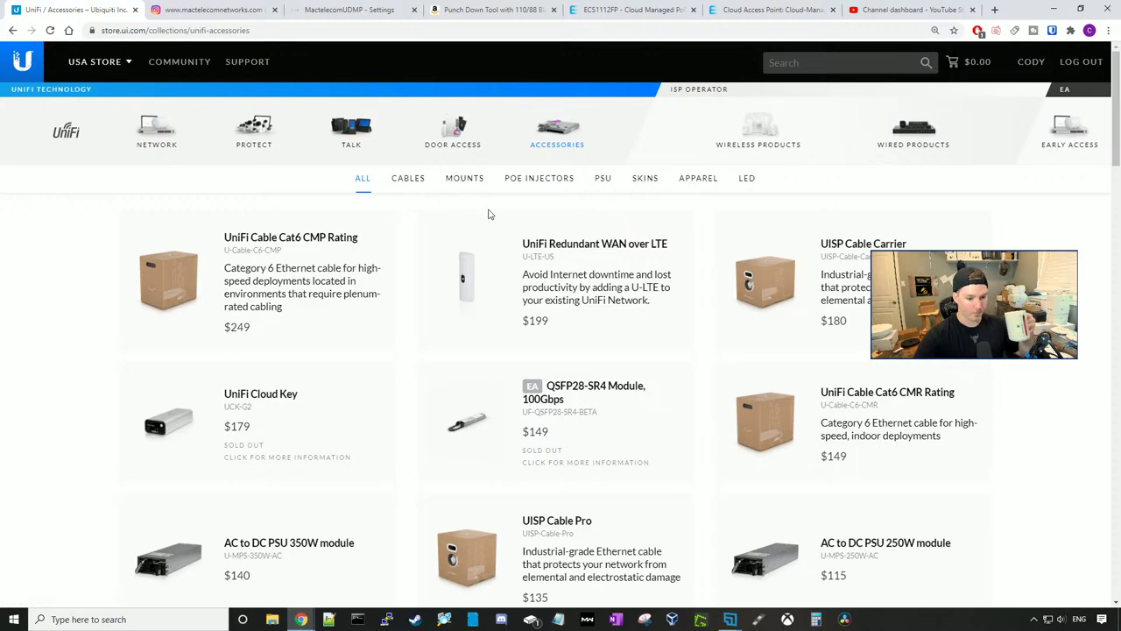
scroll(490, 213, down, 1)
scroll(490, 214, down, 11)
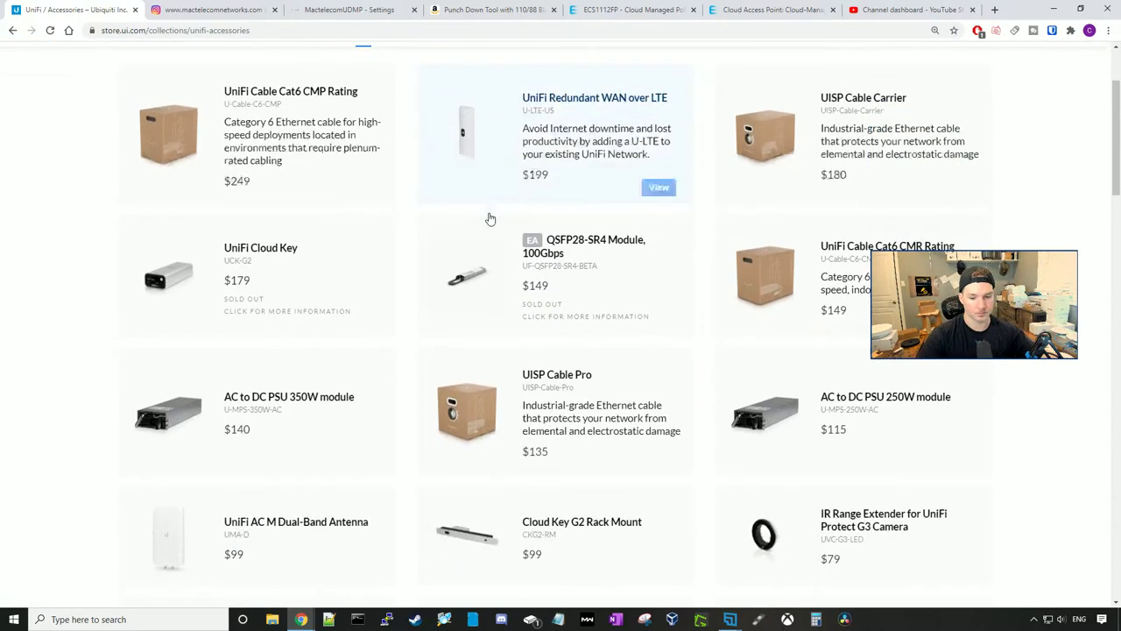
scroll(490, 217, down, 6)
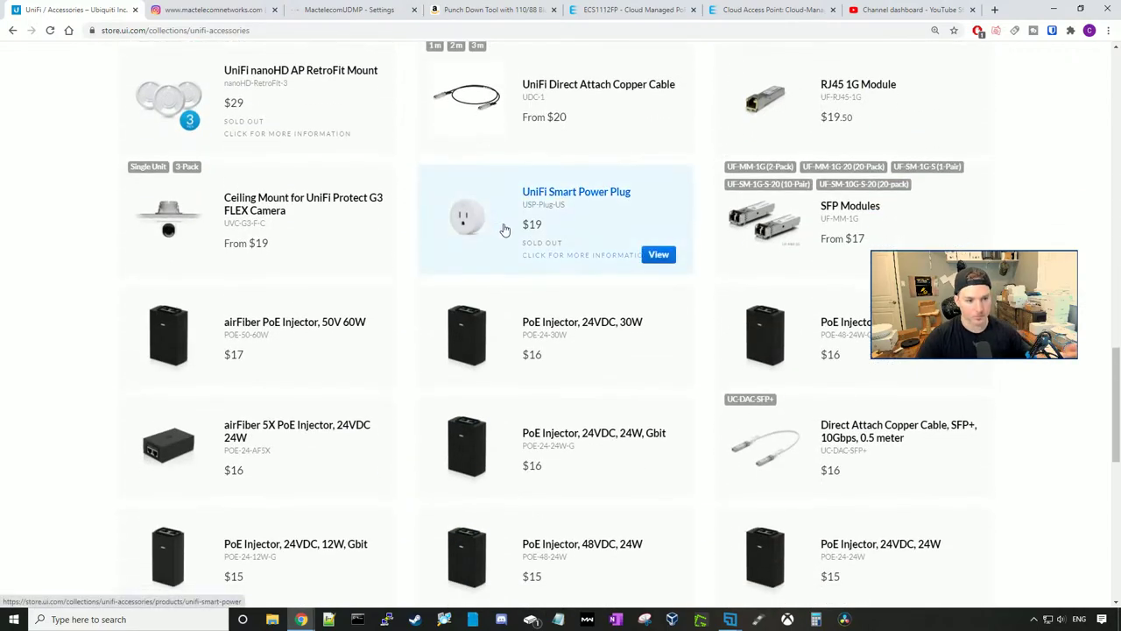
scroll(538, 252, down, 7)
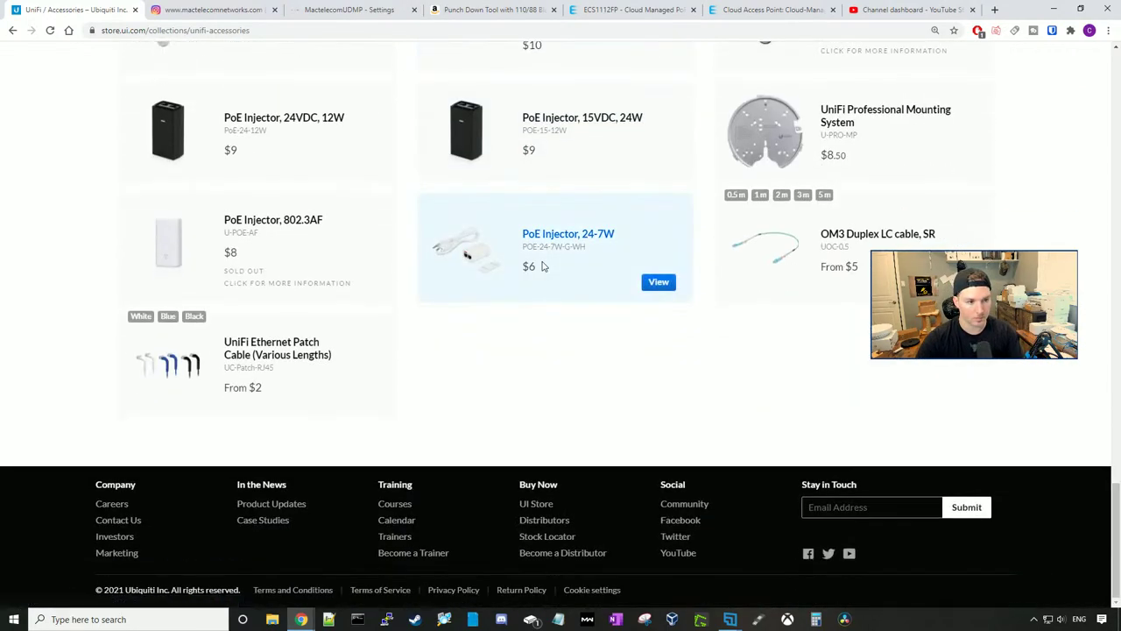
scroll(543, 261, up, 9)
scroll(543, 254, up, 15)
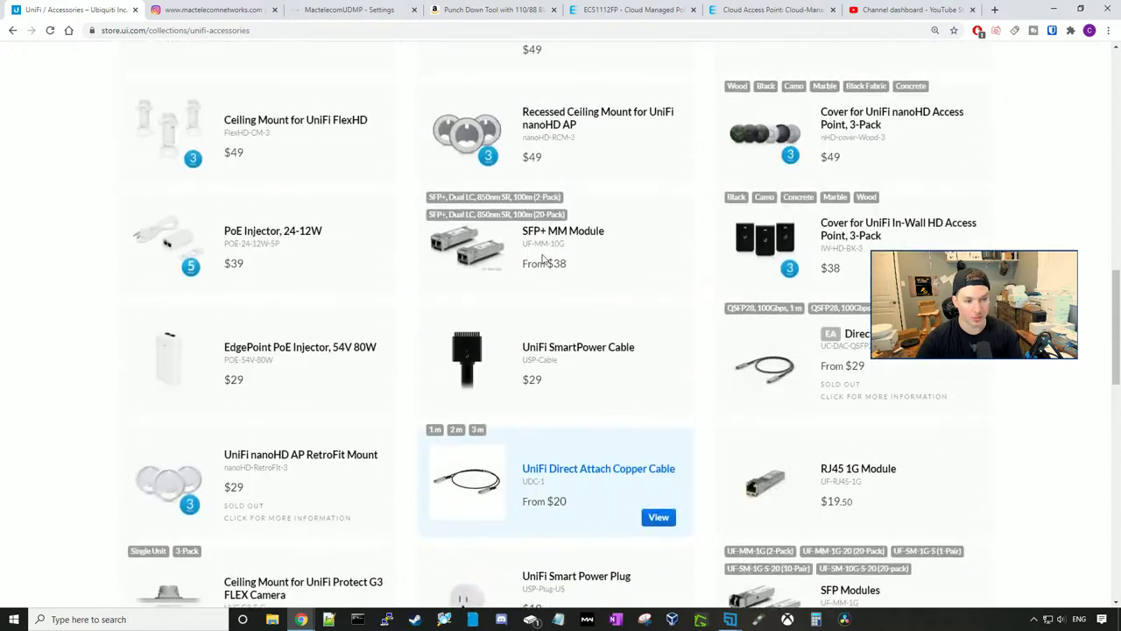
scroll(543, 259, up, 1)
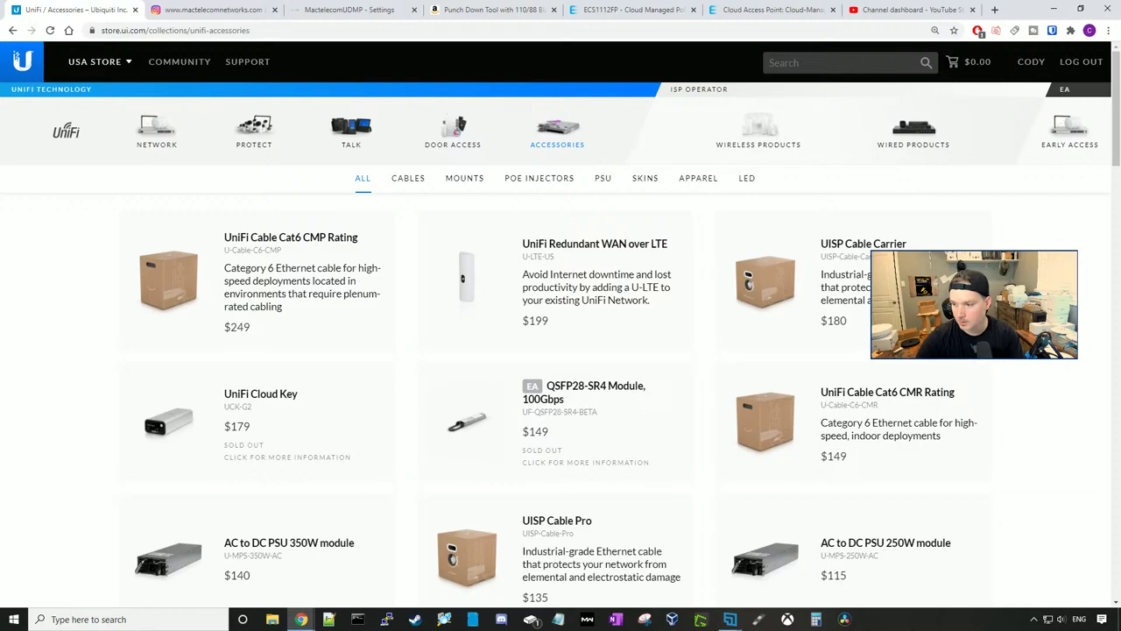
Search the USA store for "UFiber OLT" and bring the live chat over the results to read the newest messages
click(843, 62)
text(UFiber OLT)
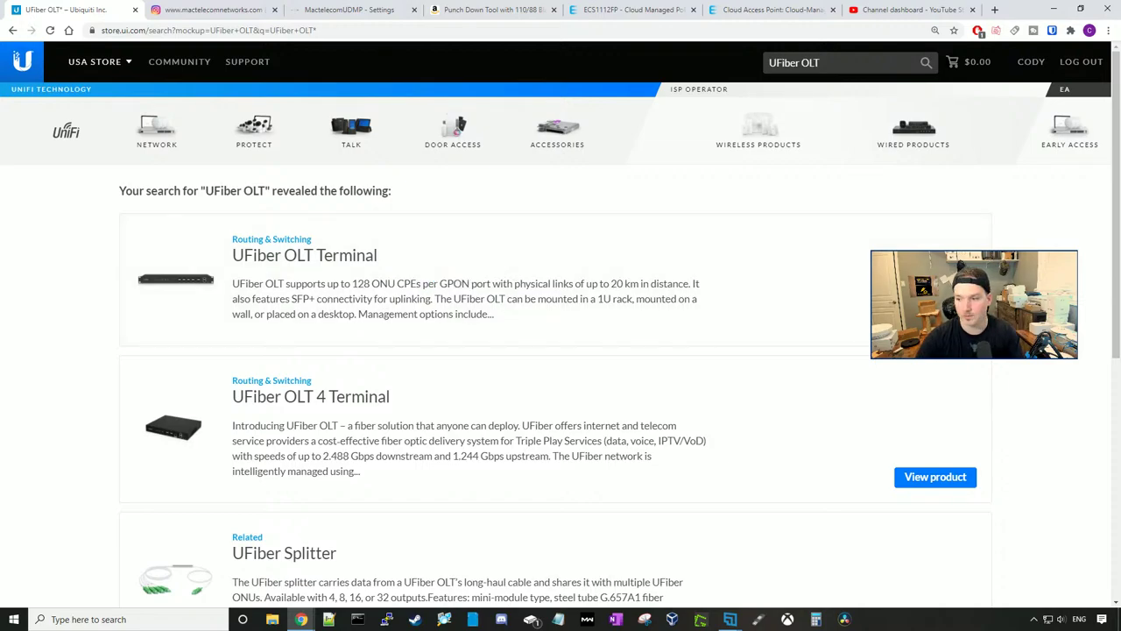
key(alt+Tab)
drag(773, 107, 418, 107)
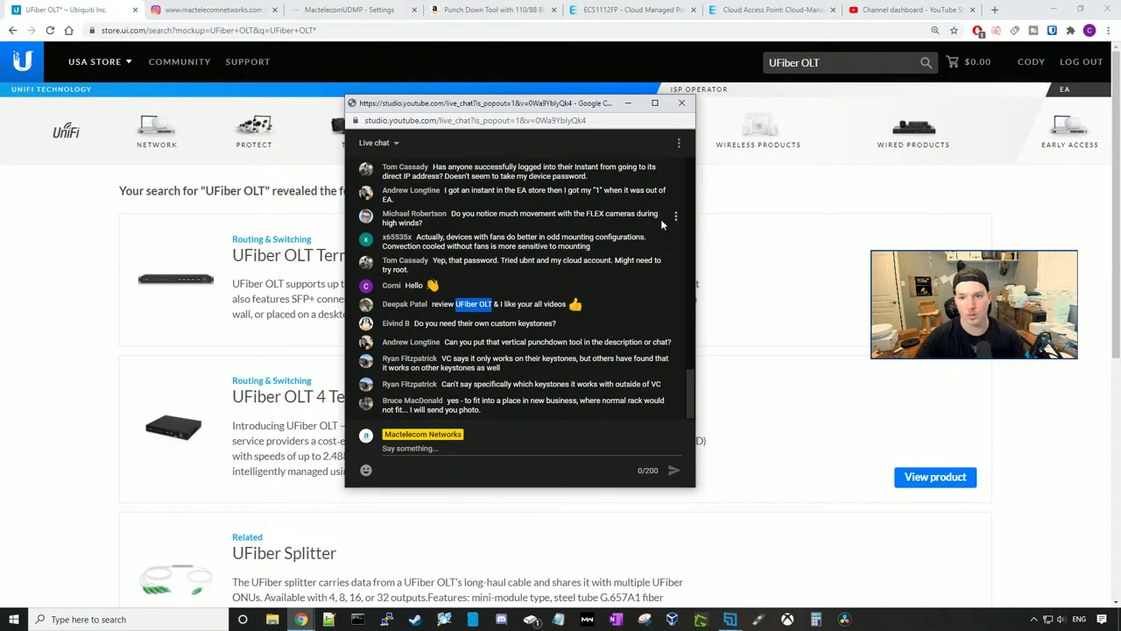
Search Amazon for "vertical cable i-punch" and look through the results for the tool
click(480, 12)
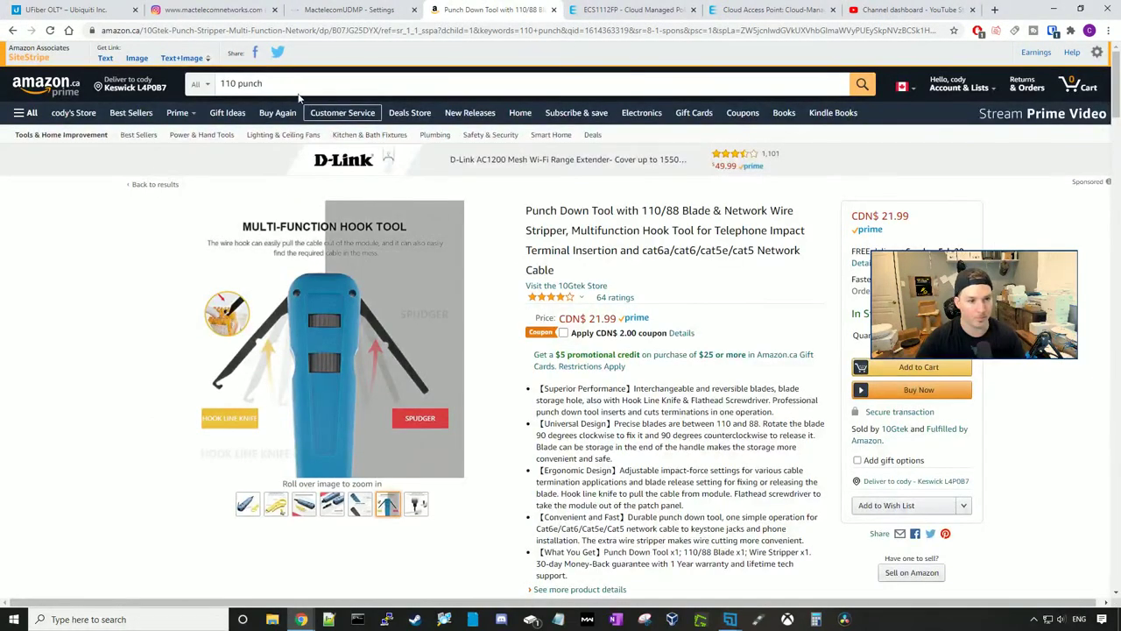
triple_click(232, 83)
text(vertical )
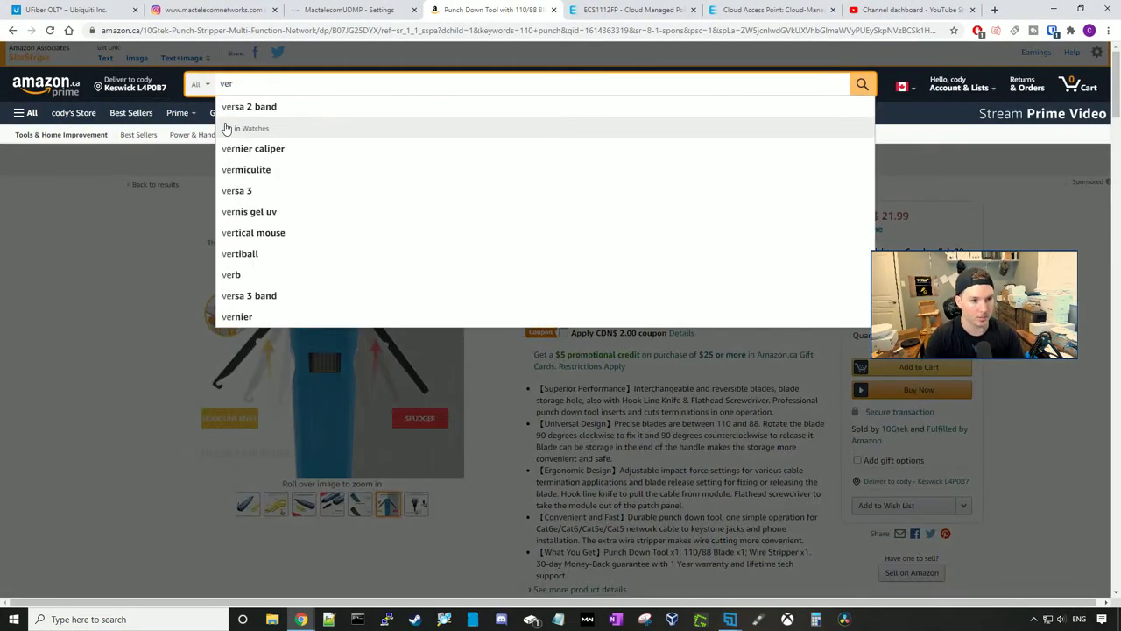
text(cable)
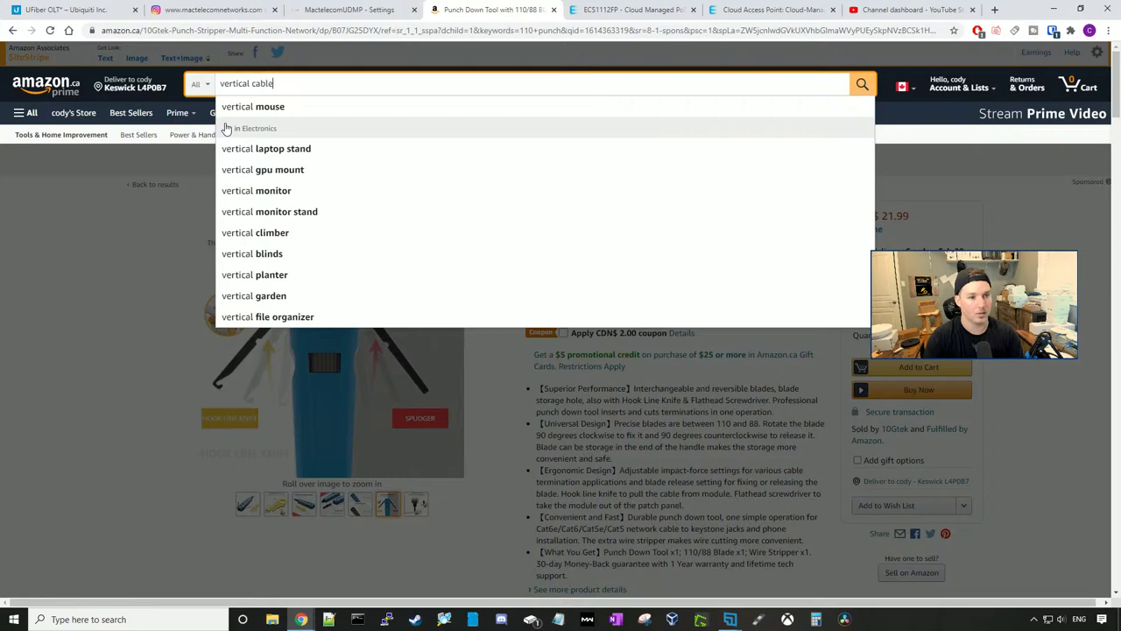
text( i)
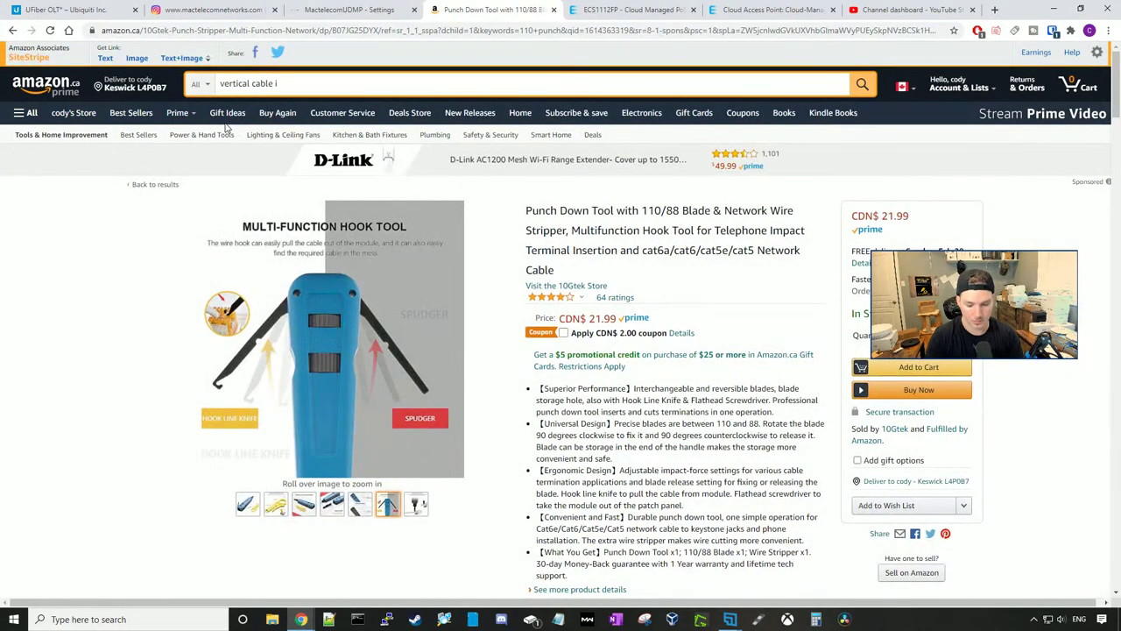
text(-punch)
key(Return)
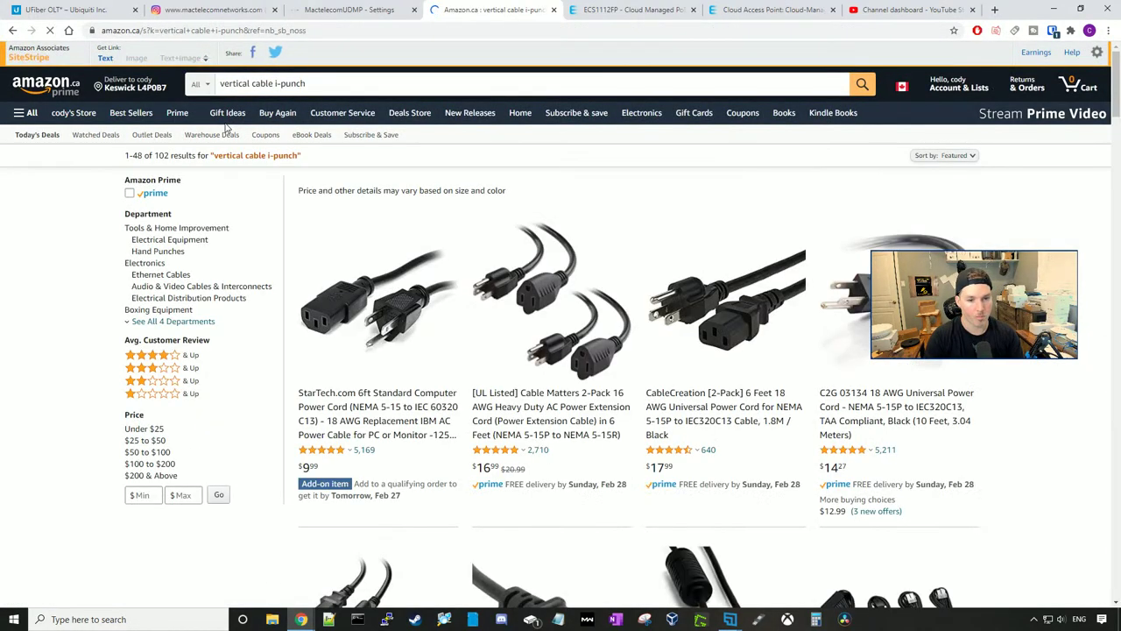
scroll(438, 245, down, 10)
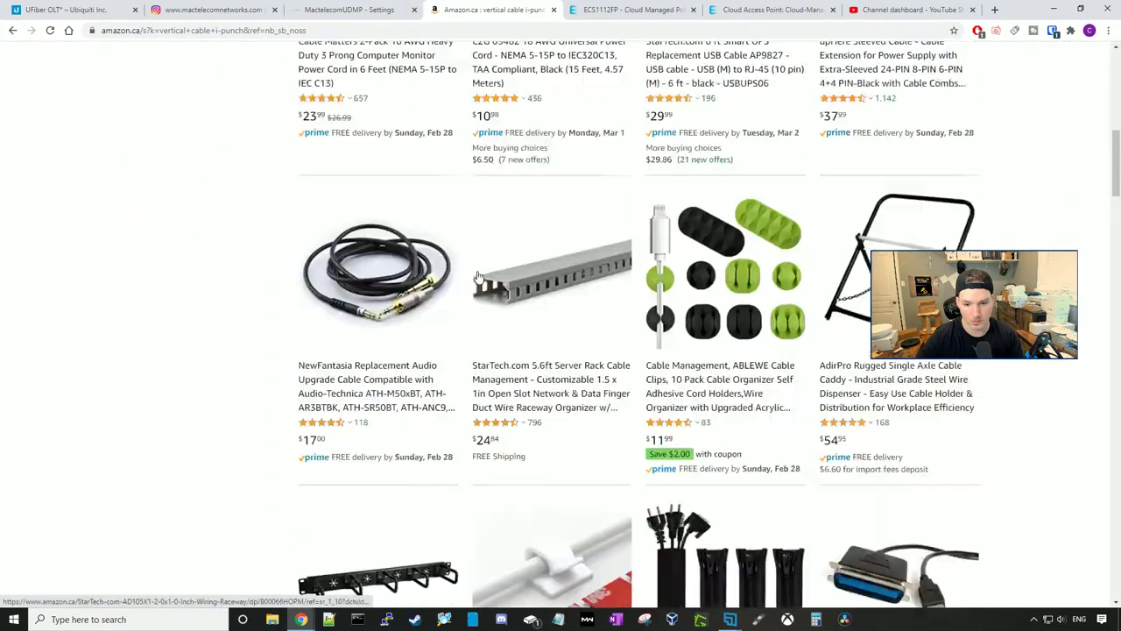
scroll(477, 277, down, 8)
scroll(513, 307, up, 12)
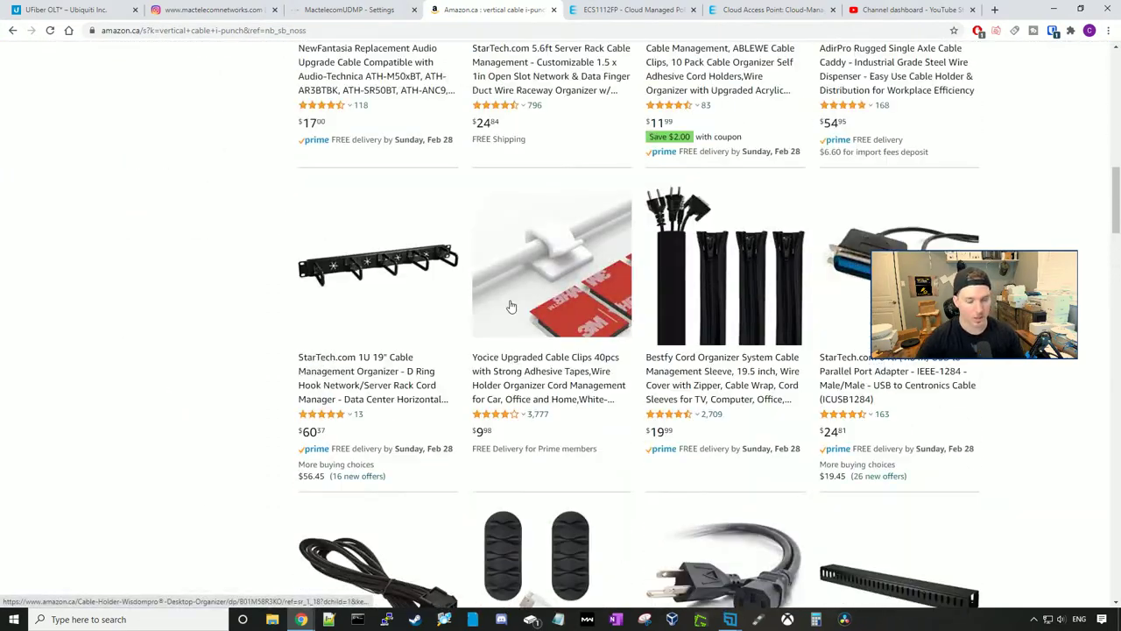
scroll(513, 306, up, 10)
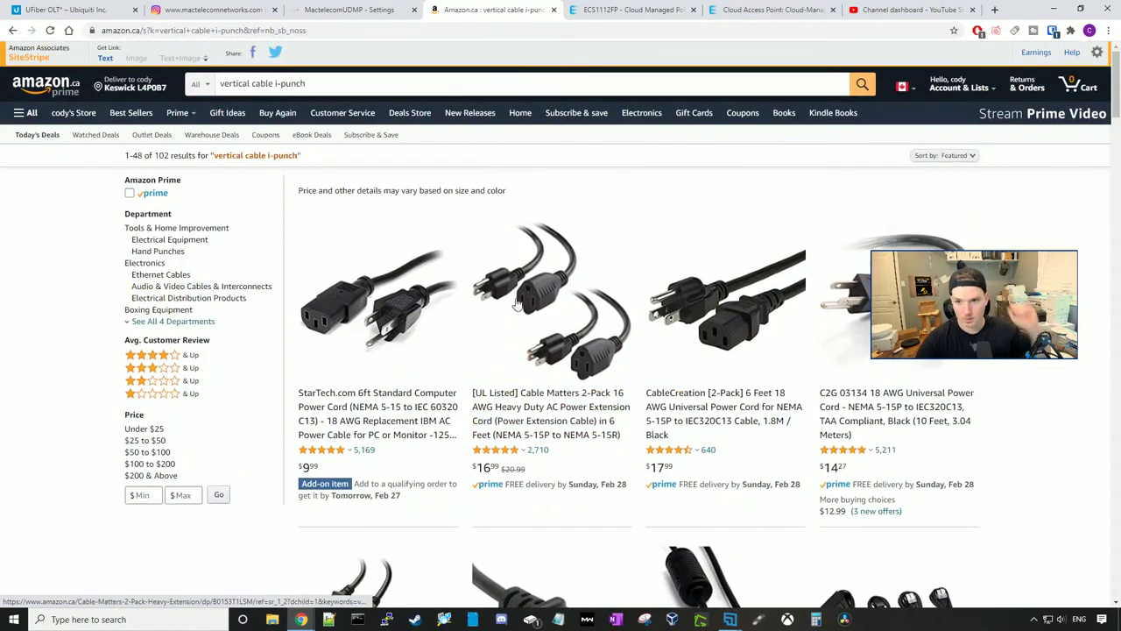
Search Google for "vertical cable" in a new tab and open the Vertical Cable website
click(995, 10)
text(vertical cable)
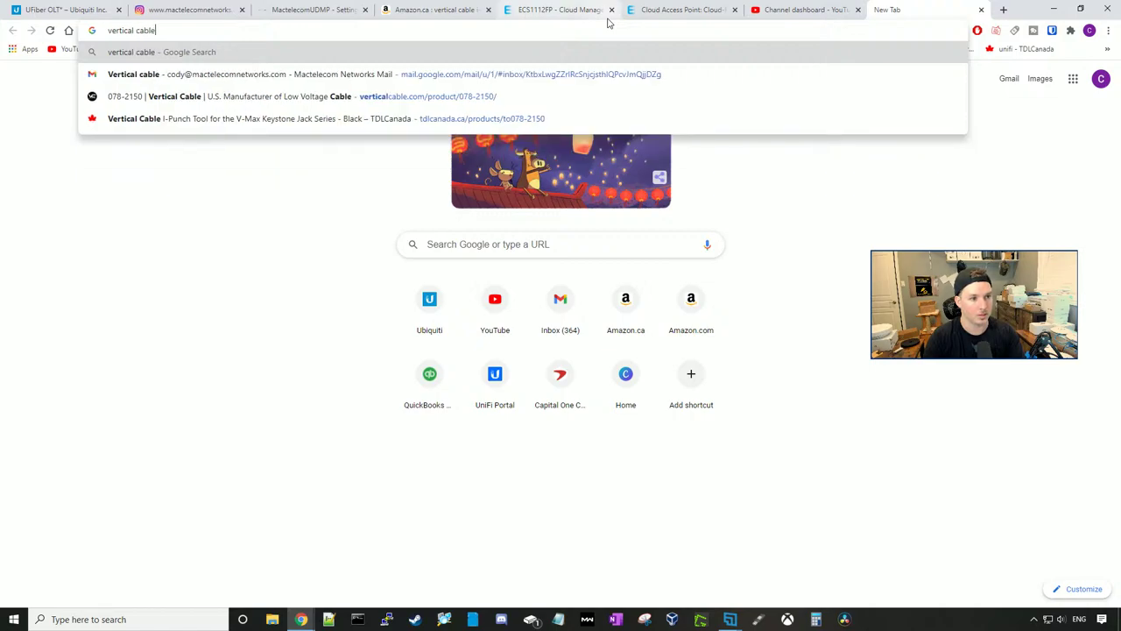
key(Return)
click(200, 175)
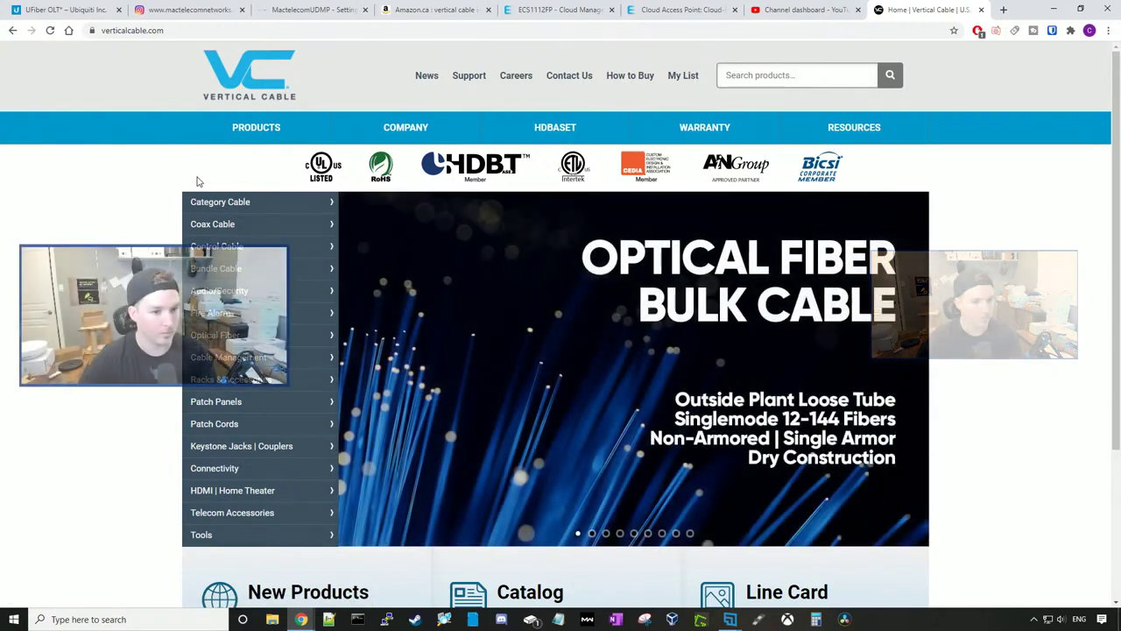
Search the Vertical Cable site for "i-punch" and look through the product results
click(752, 77)
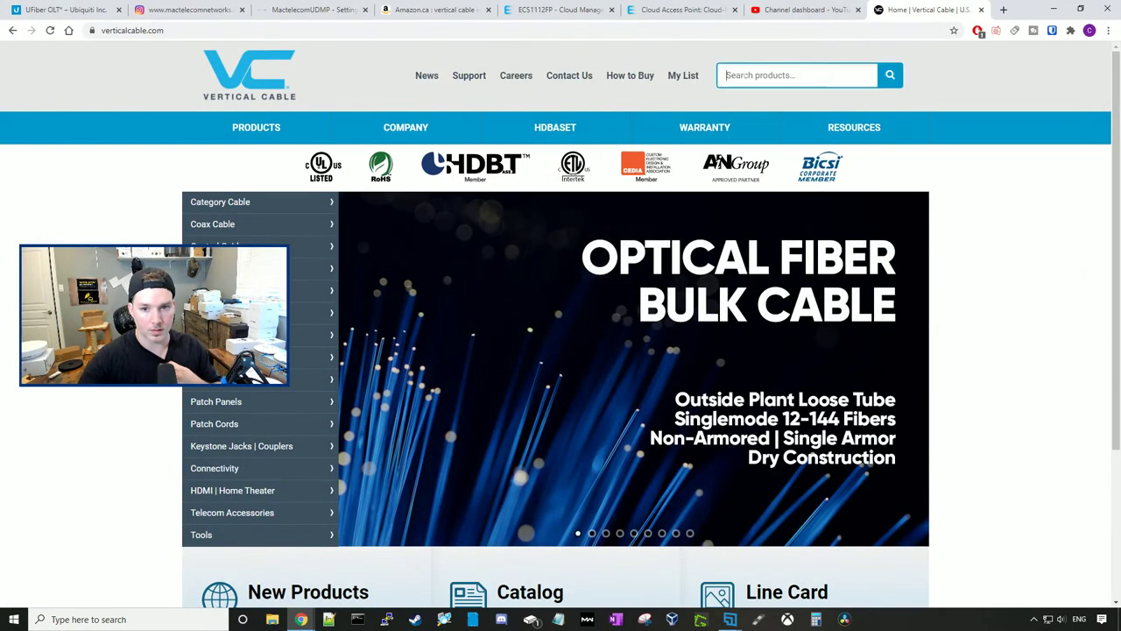
text(i-punch)
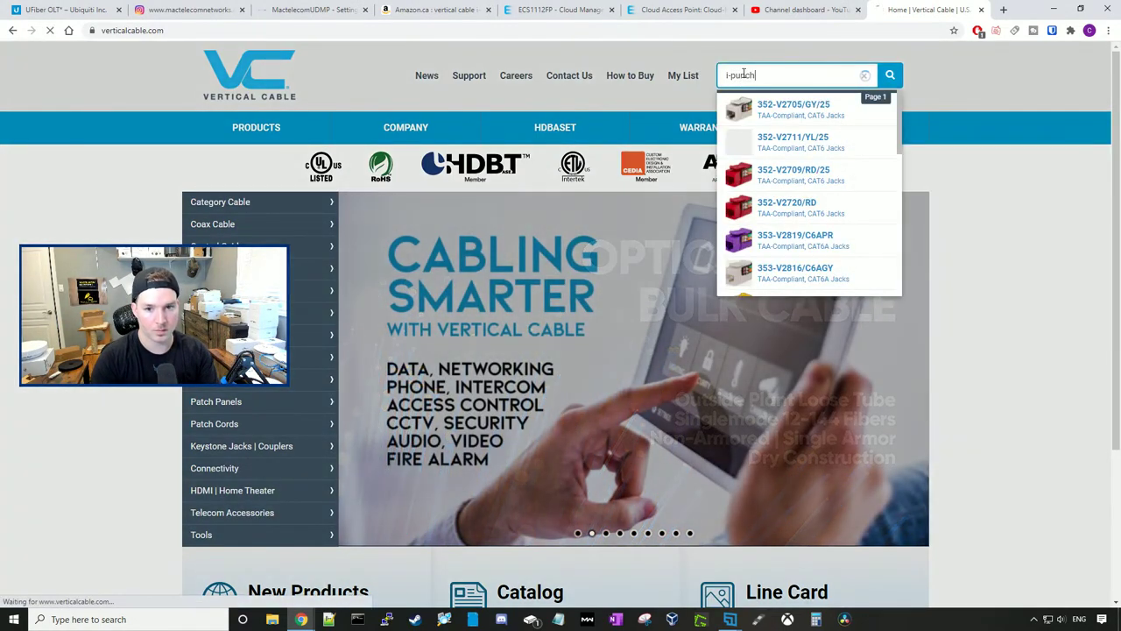
scroll(561, 216, down, 8)
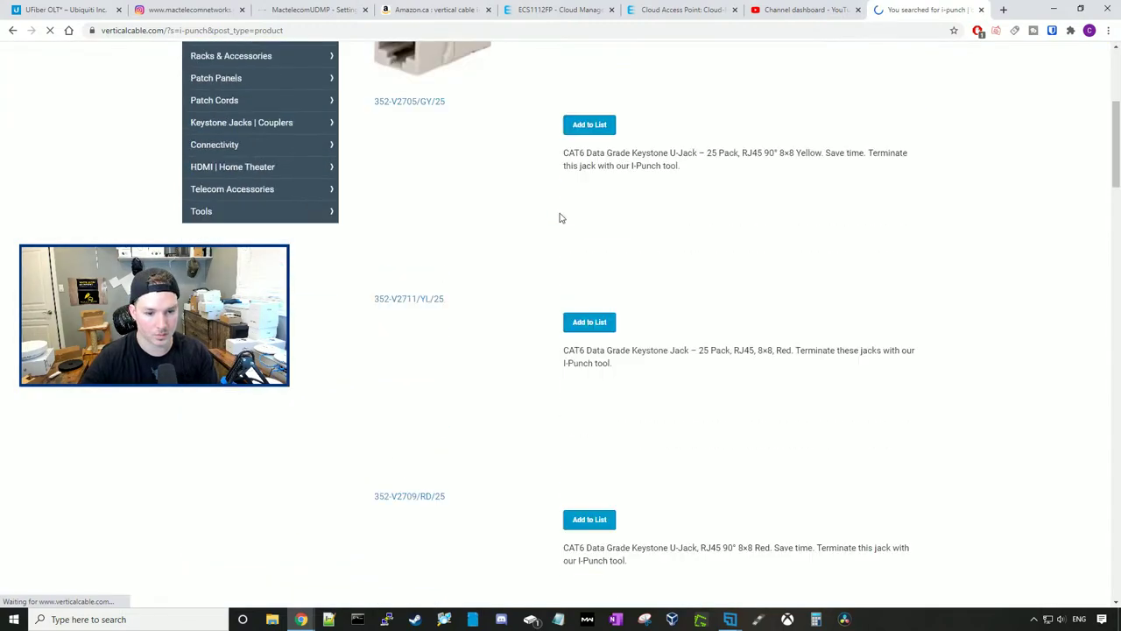
scroll(562, 217, down, 15)
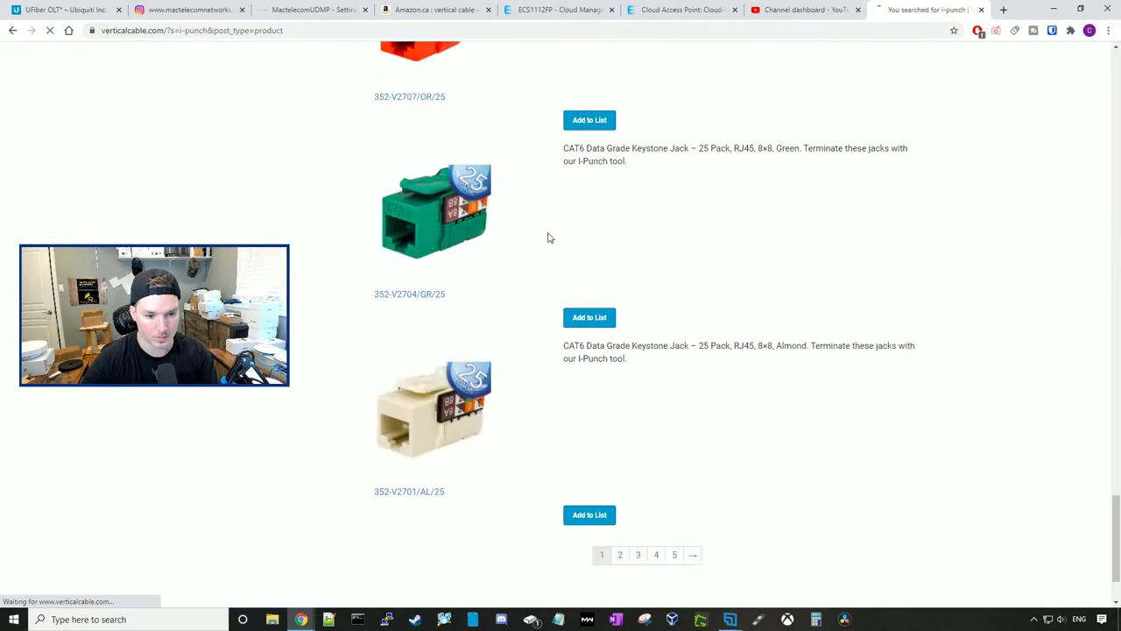
scroll(430, 215, down, 15)
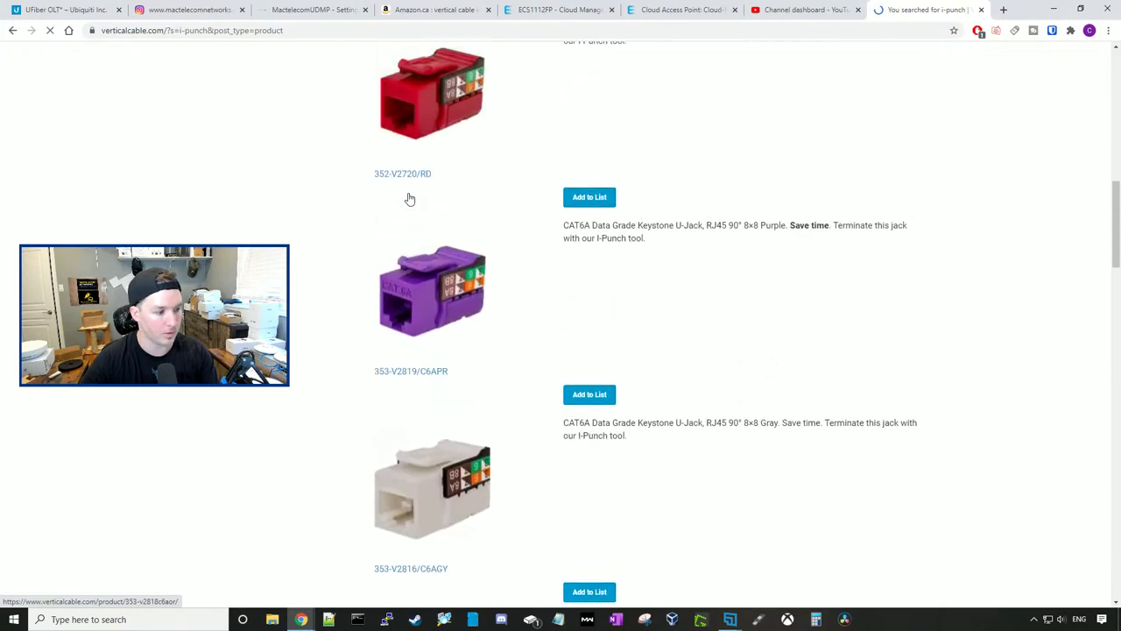
Open the Crimping & Compression Tools category and look through its products for the I-Punch tool
mouse_move(256, 507)
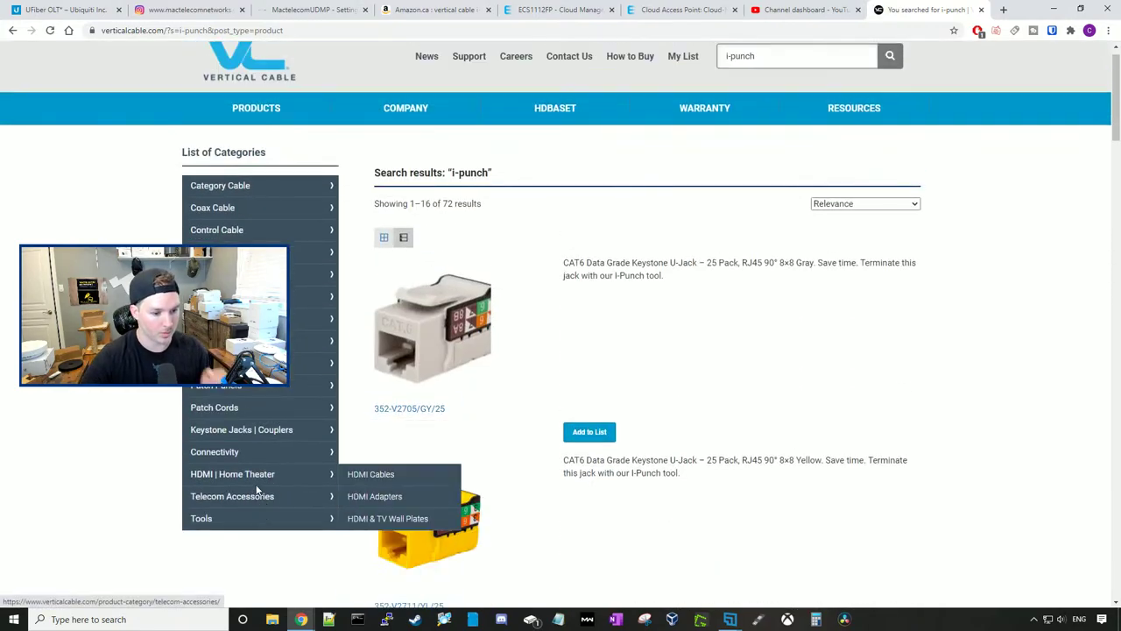
mouse_move(264, 461)
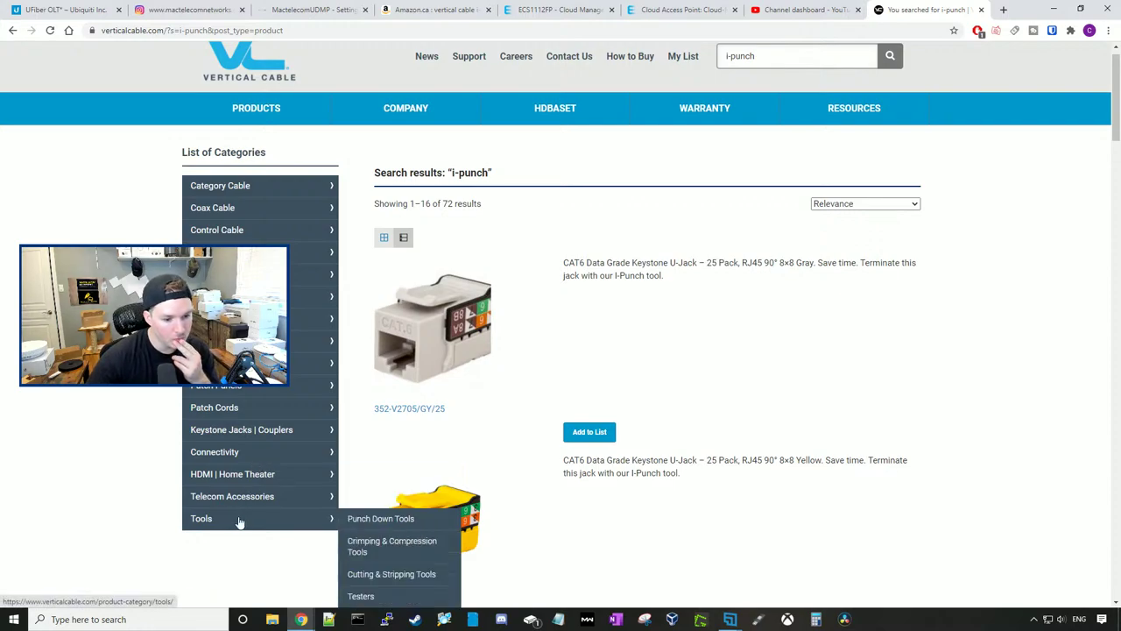
scroll(372, 526, down, 1)
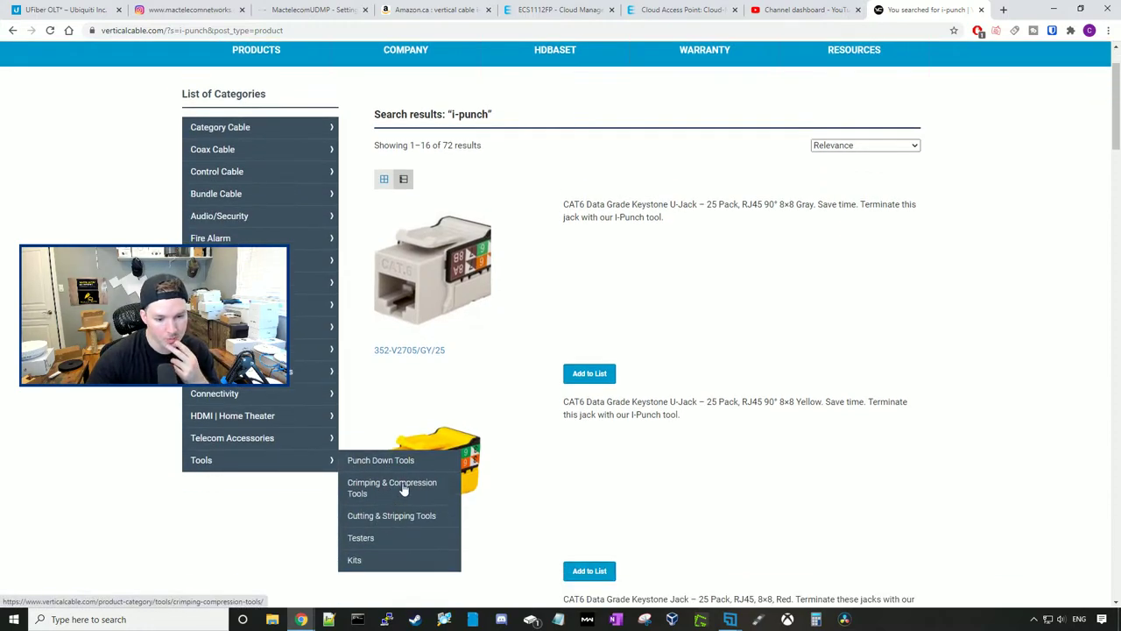
click(404, 490)
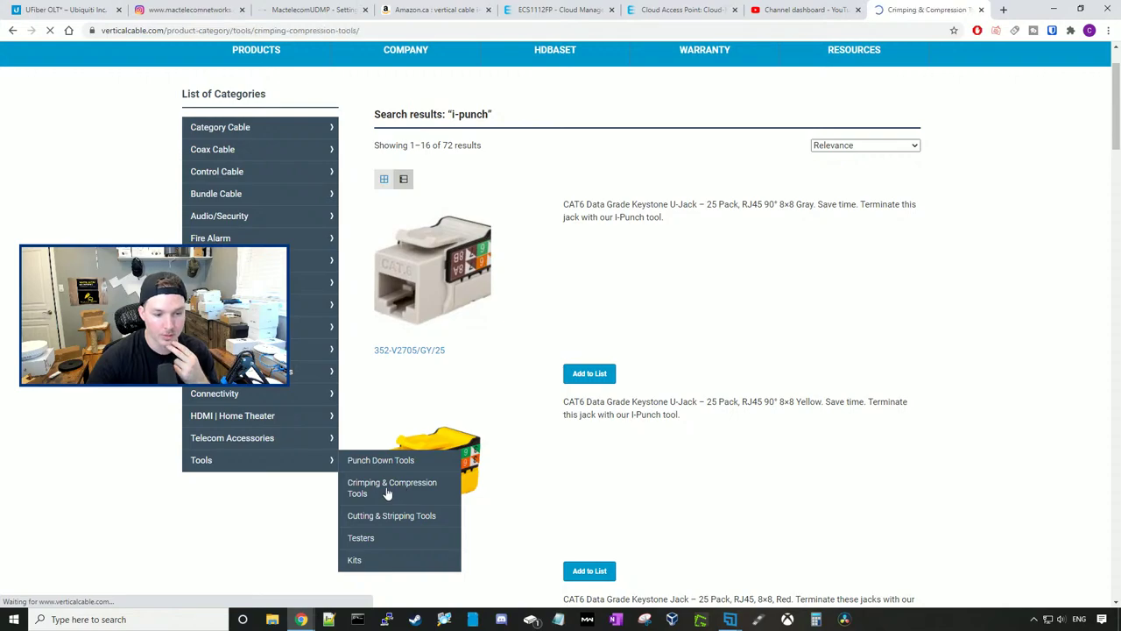
scroll(815, 329, down, 2)
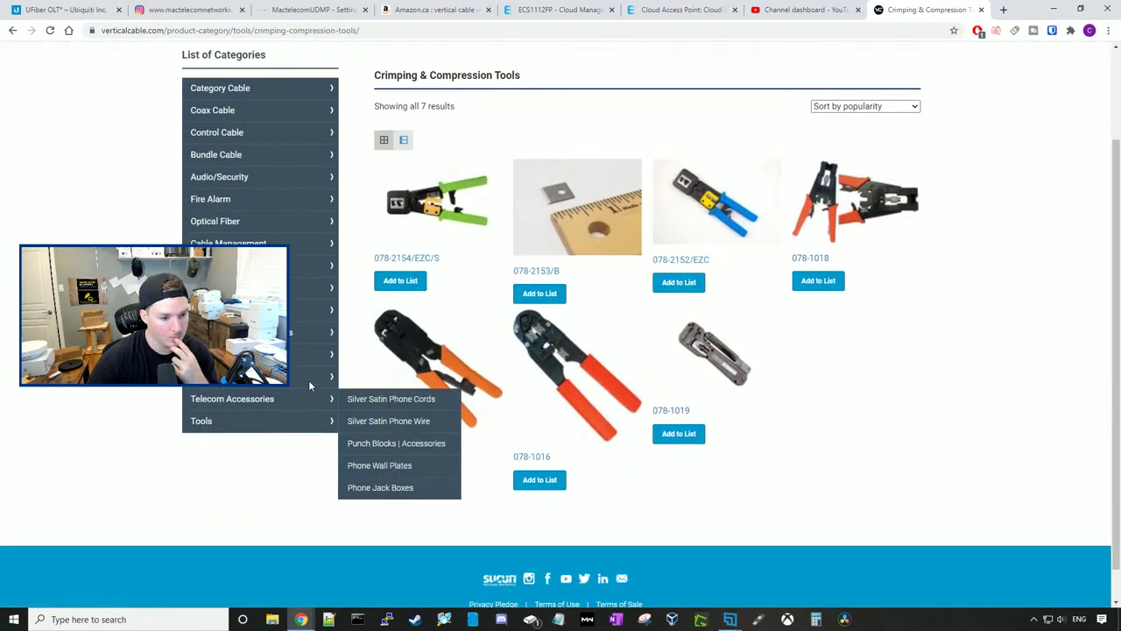
Find the I-Punch tool 078-2150 in the Punch Down Tools category and open its product page
mouse_move(310, 364)
mouse_move(306, 342)
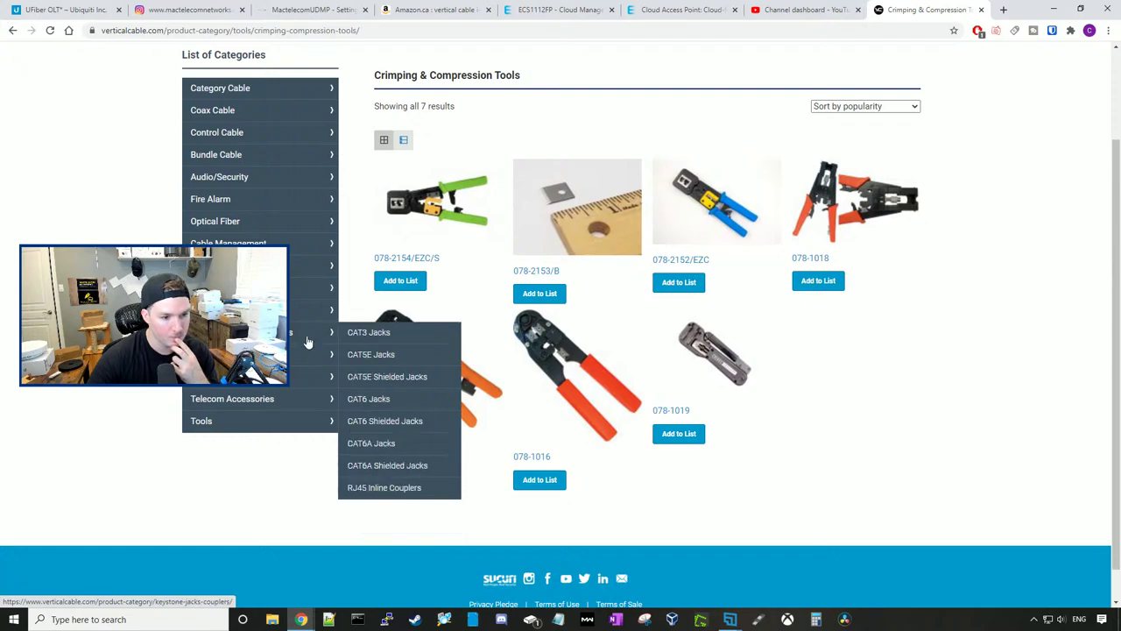
mouse_move(298, 310)
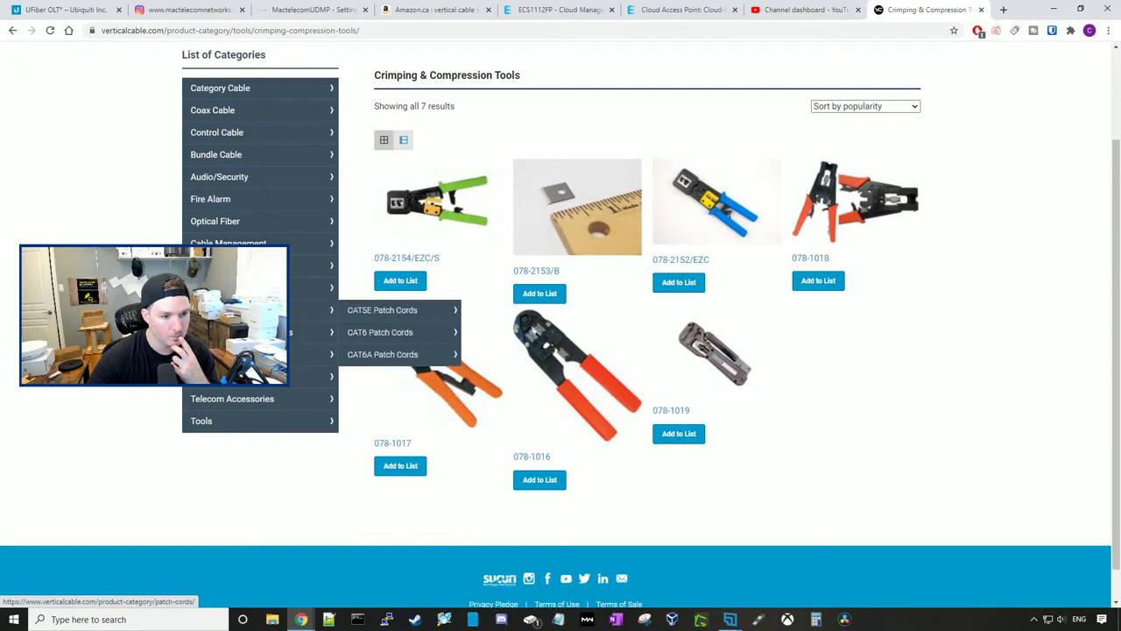
mouse_move(242, 429)
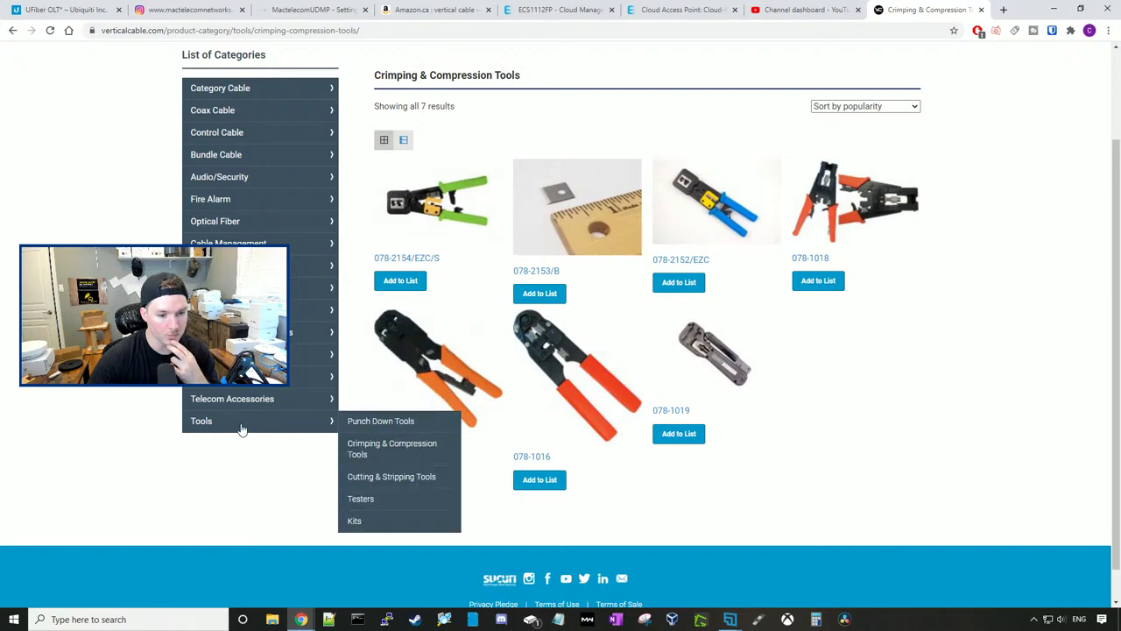
click(391, 429)
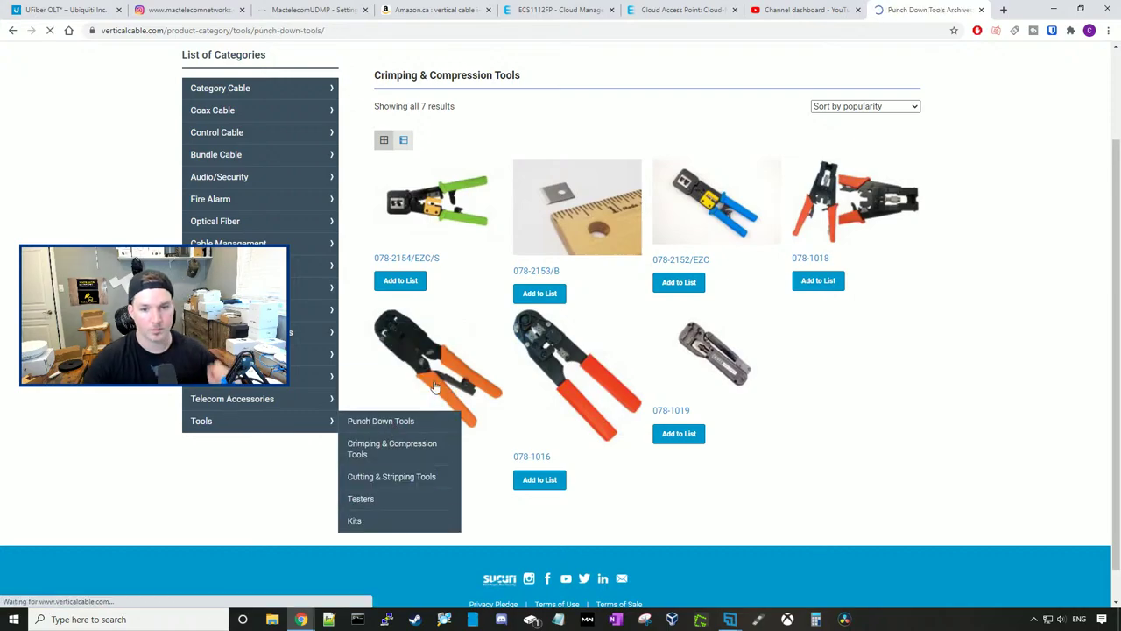
scroll(446, 408, down, 10)
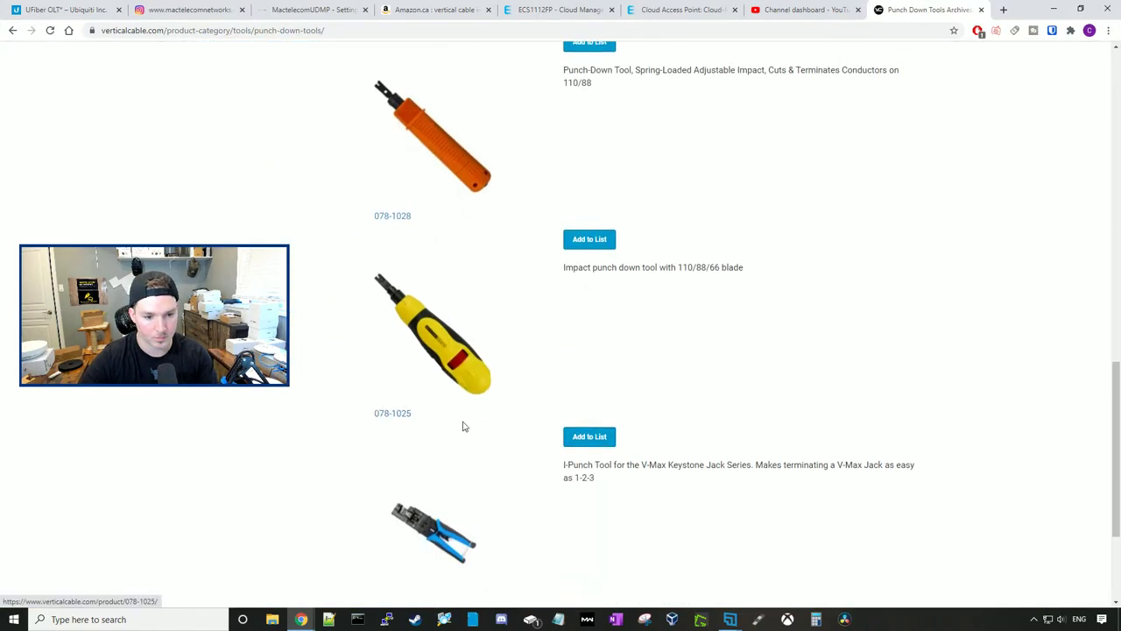
scroll(462, 427, down, 3)
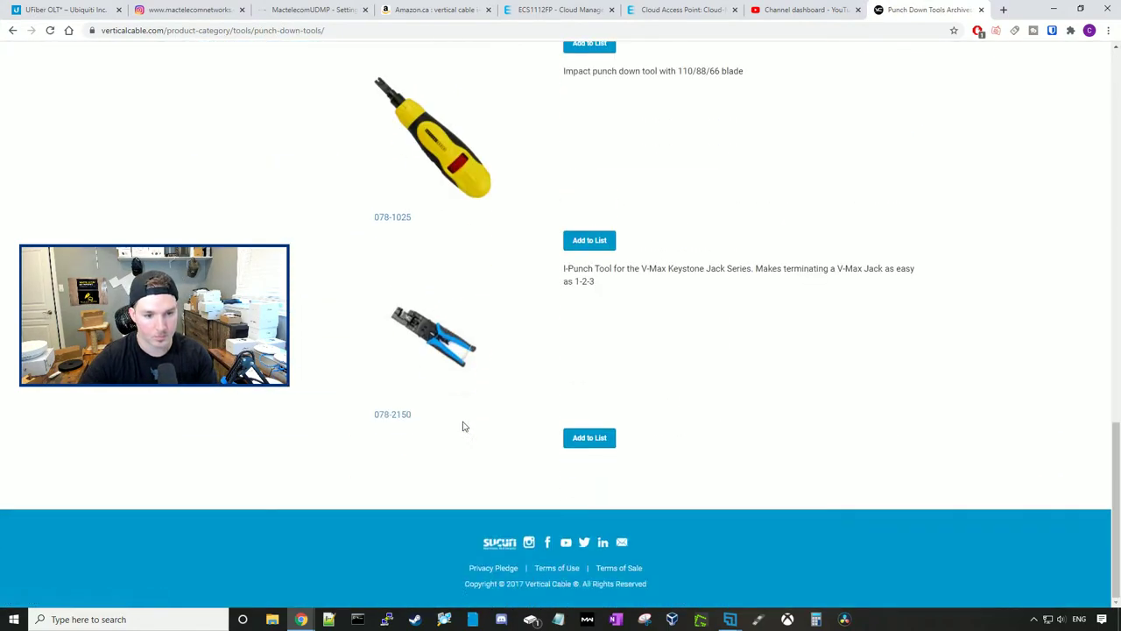
click(453, 352)
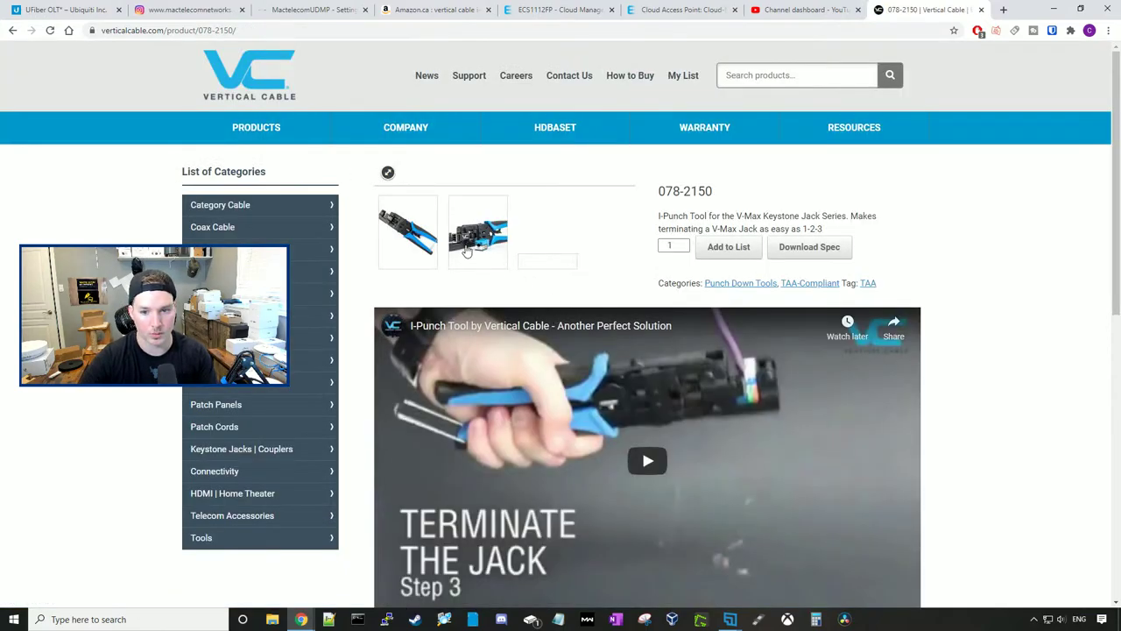
Copy the I-Punch tool's product page address and post it in the YouTube live chat
key(ctrl+l)
key(ctrl+c)
click(311, 622)
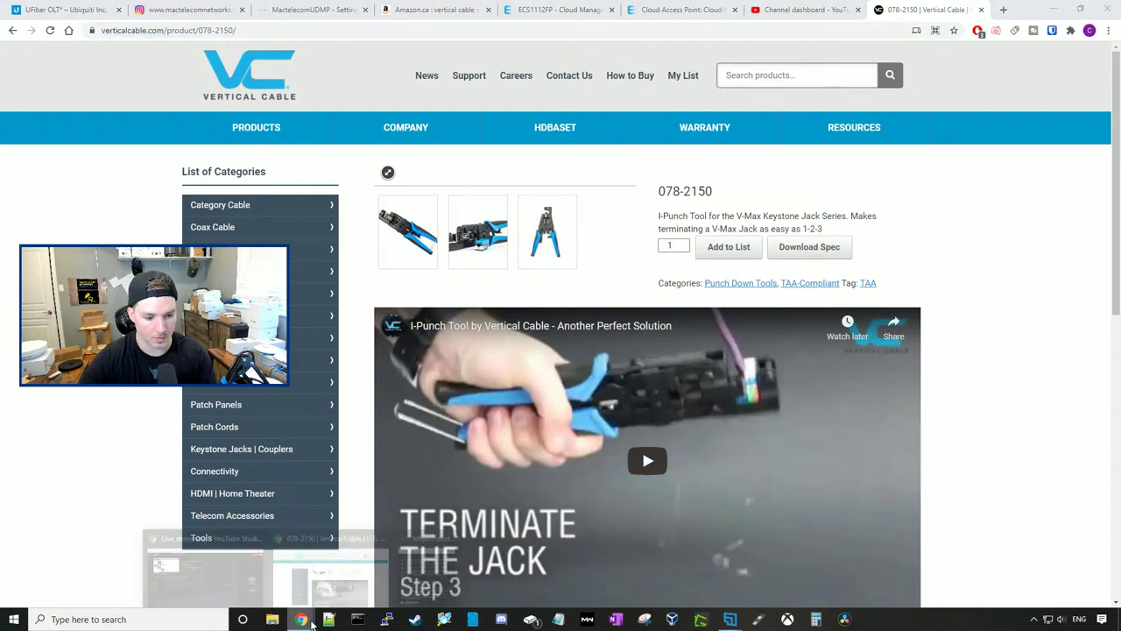
click(428, 561)
key(ctrl+v)
key(Return)
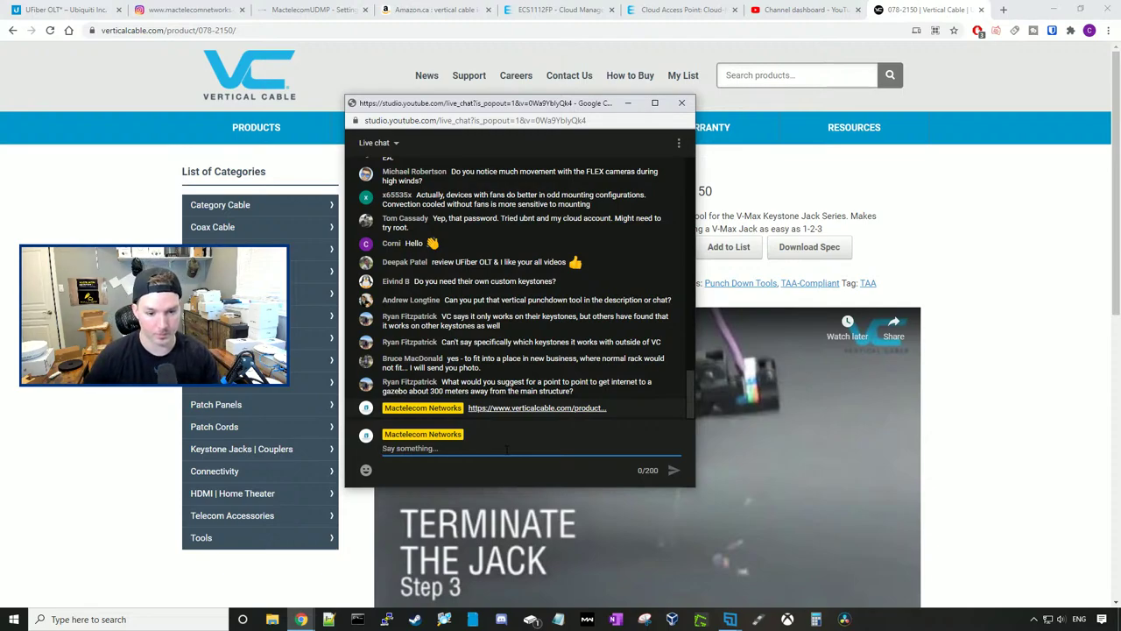
Switch to Instagram, close the open post and bring up the allgreenlightsllc profile
click(184, 10)
click(884, 191)
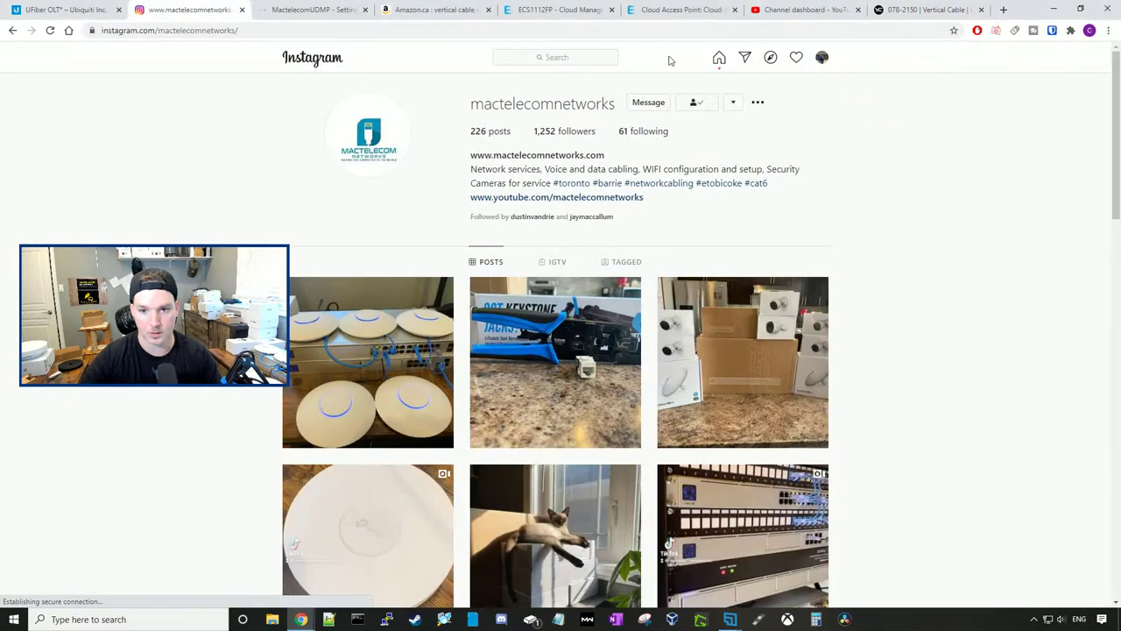
middle_click(175, 9)
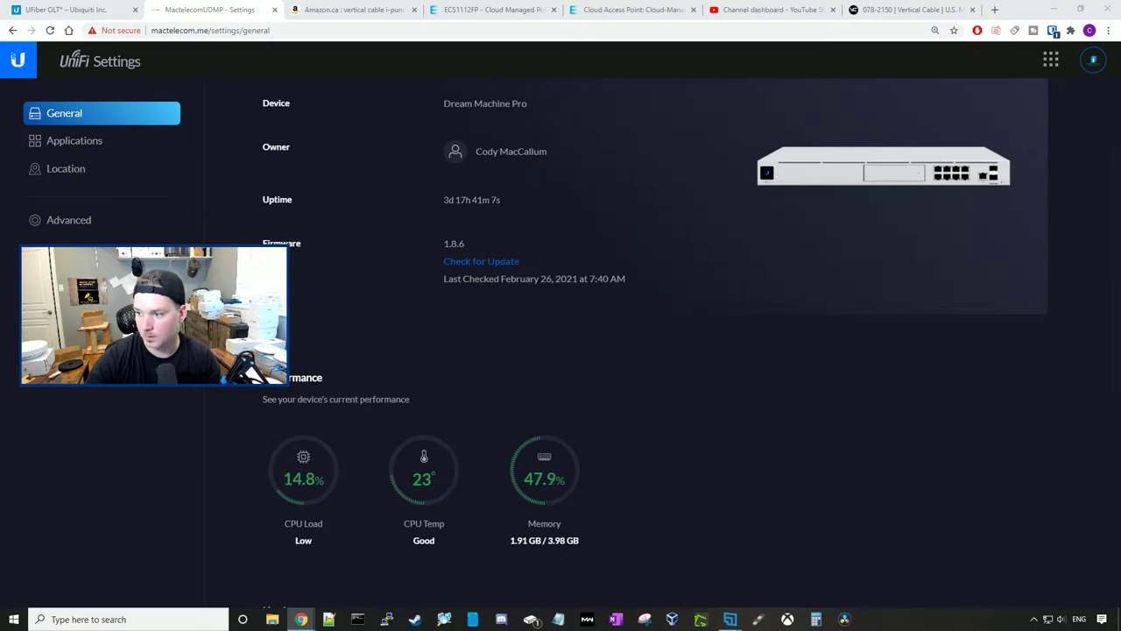
drag(1116, 150, 189, 9)
scroll(320, 184, down, 2)
scroll(313, 196, up, 2)
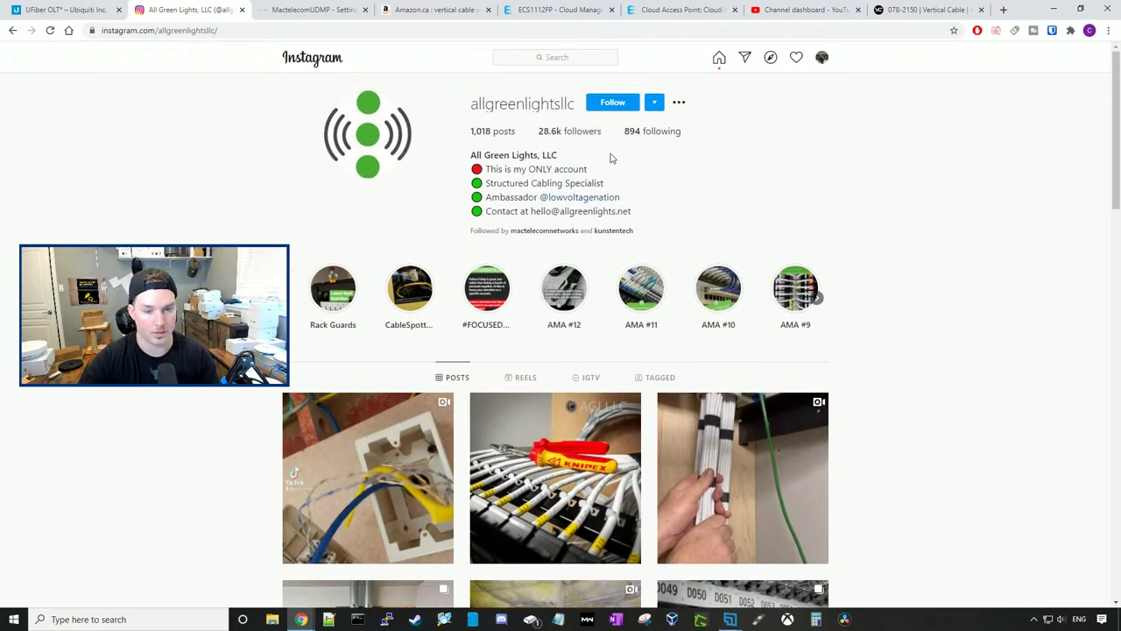
Look through the allgreenlightsllc profile's posts for cabling work and the punch-down tool
scroll(589, 151, down, 4)
scroll(321, 220, down, 5)
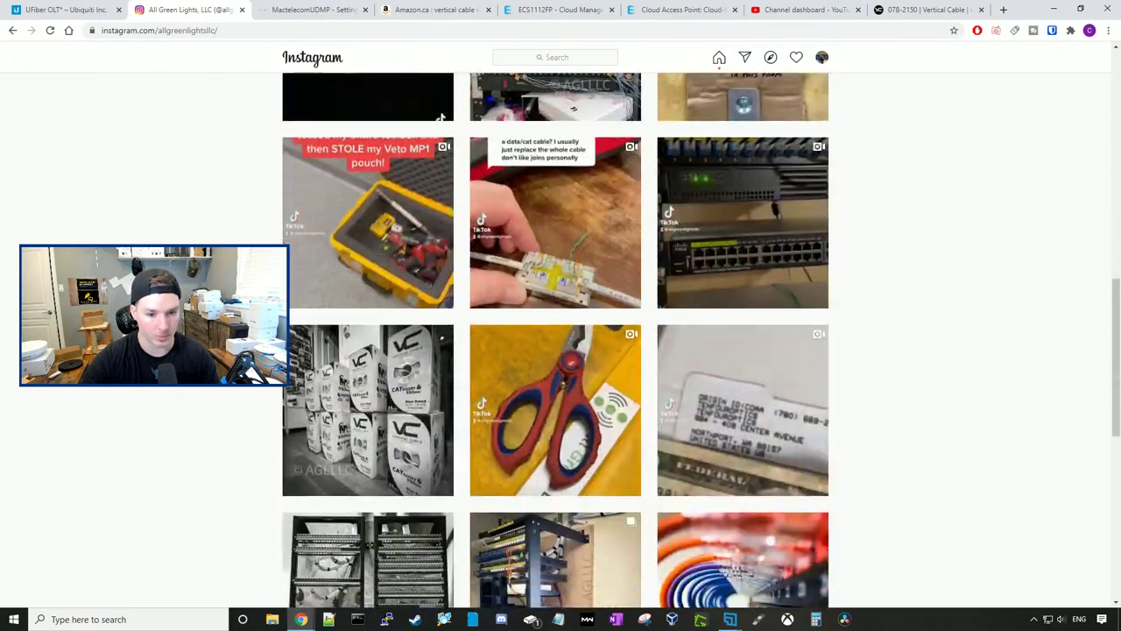
scroll(555, 341, down, 10)
scroll(565, 304, up, 3)
scroll(565, 304, down, 3)
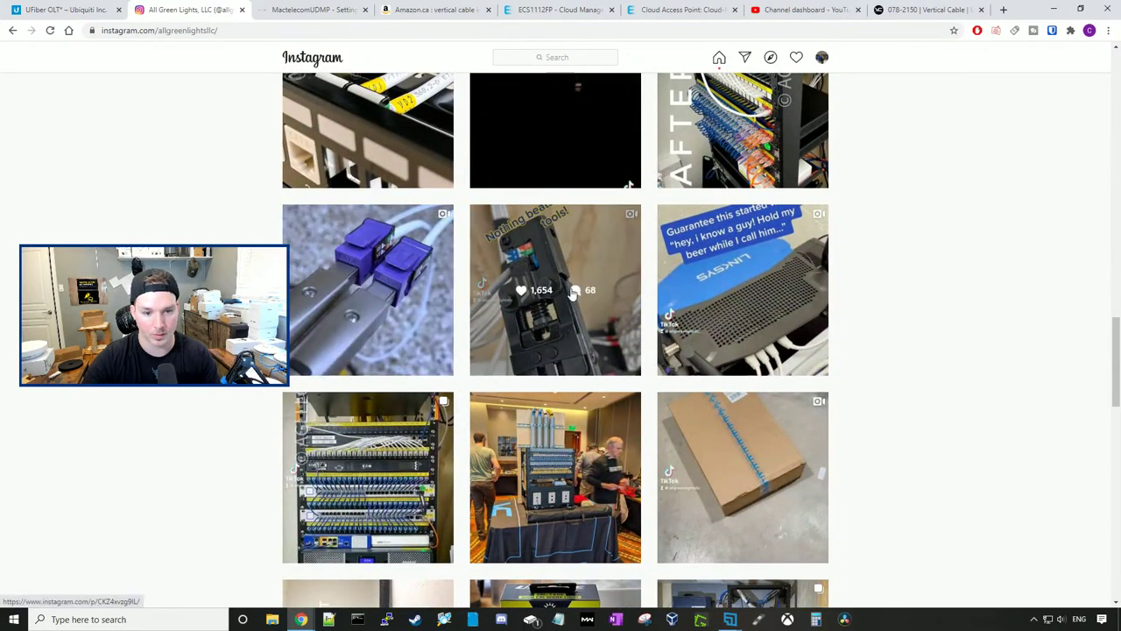
scroll(565, 304, up, 15)
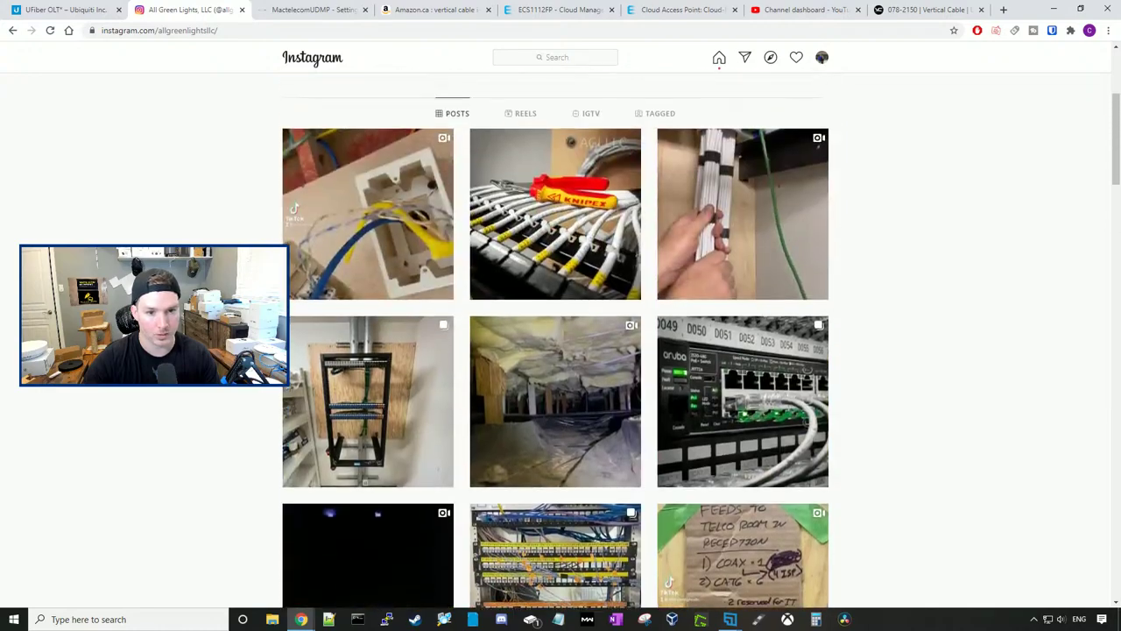
scroll(565, 304, up, 3)
Show the allgreenlightsllc profile's IGTV videos and look through them
click(592, 378)
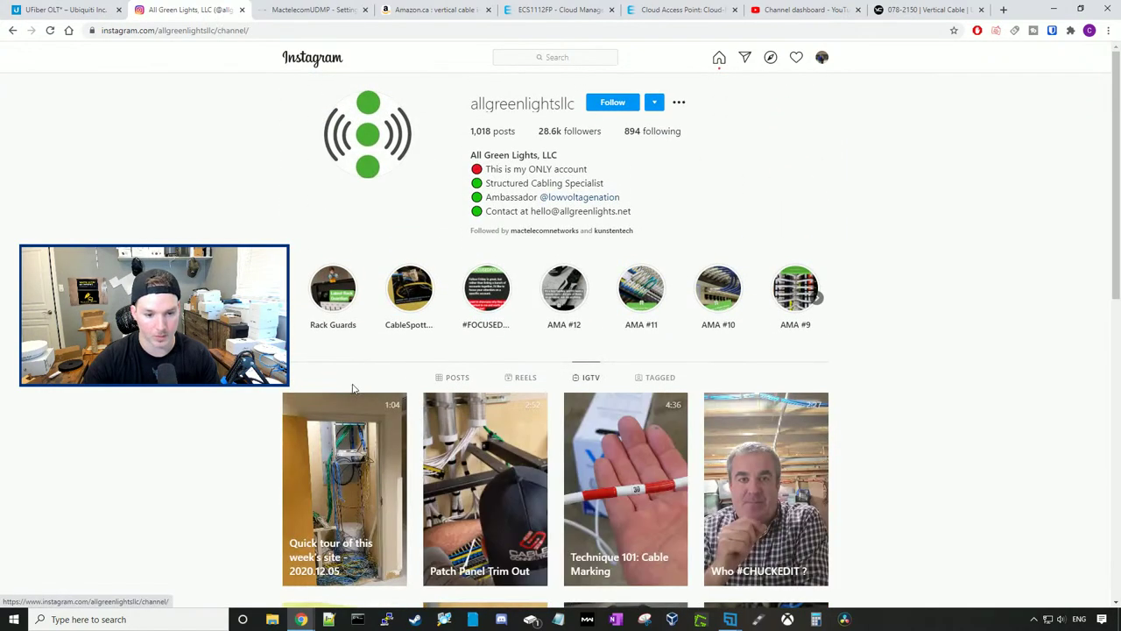
scroll(343, 384, down, 6)
scroll(317, 331, down, 2)
scroll(317, 331, up, 8)
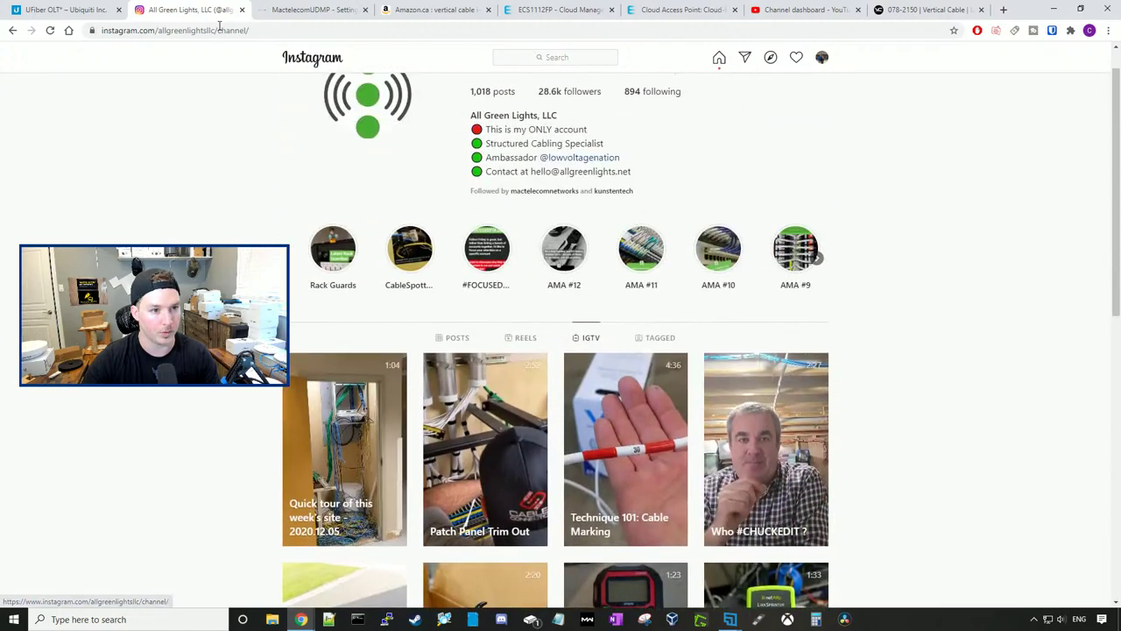
Copy the allgreenlightsllc profile address without the channel part and post it in the YouTube live chat
drag(217, 30, 102, 29)
key(ctrl+c)
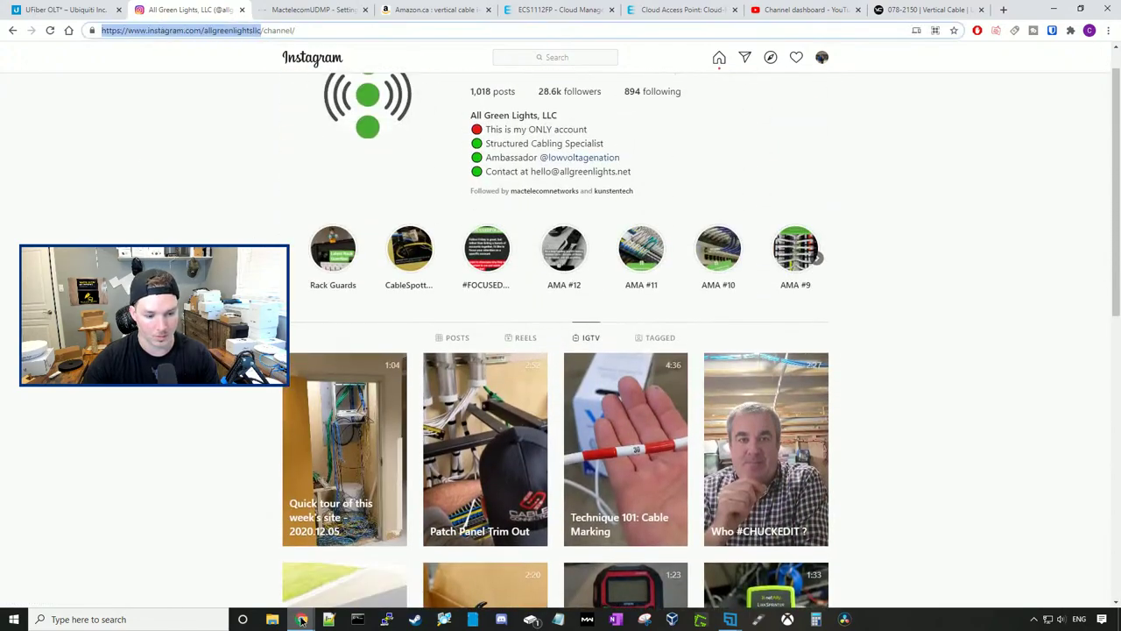
click(197, 560)
click(510, 452)
key(ctrl+v)
key(Return)
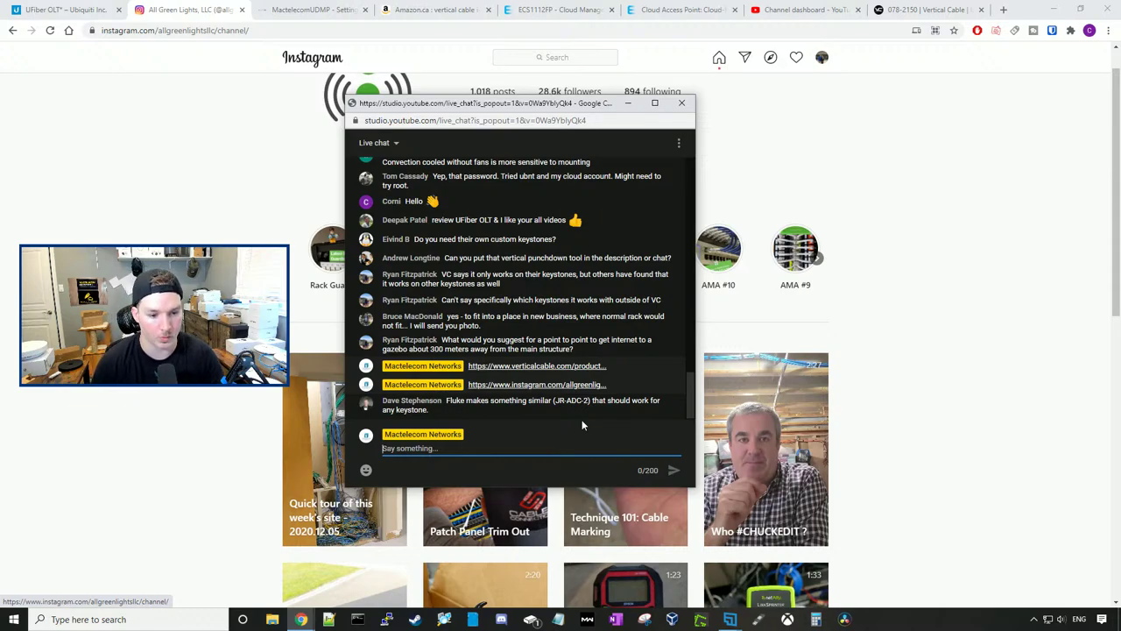
click(252, 210)
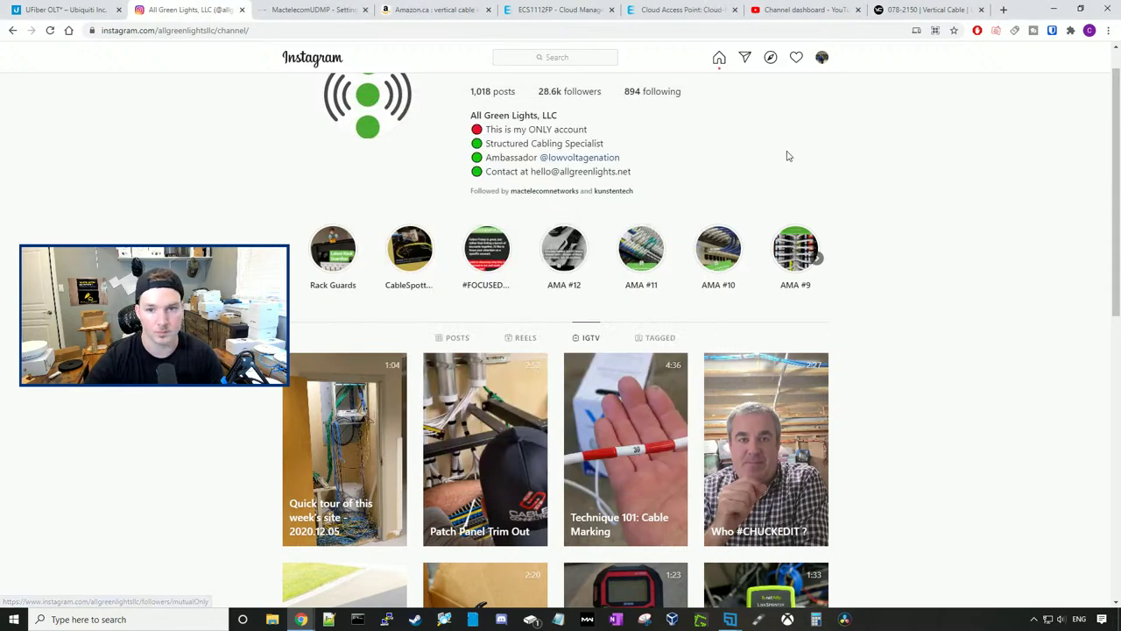
Leave the allgreenlightsllc profile and load the Instagram profile at instagram.com/mactelecomnetworks
click(719, 58)
click(179, 30)
click(201, 31)
text(/mac)
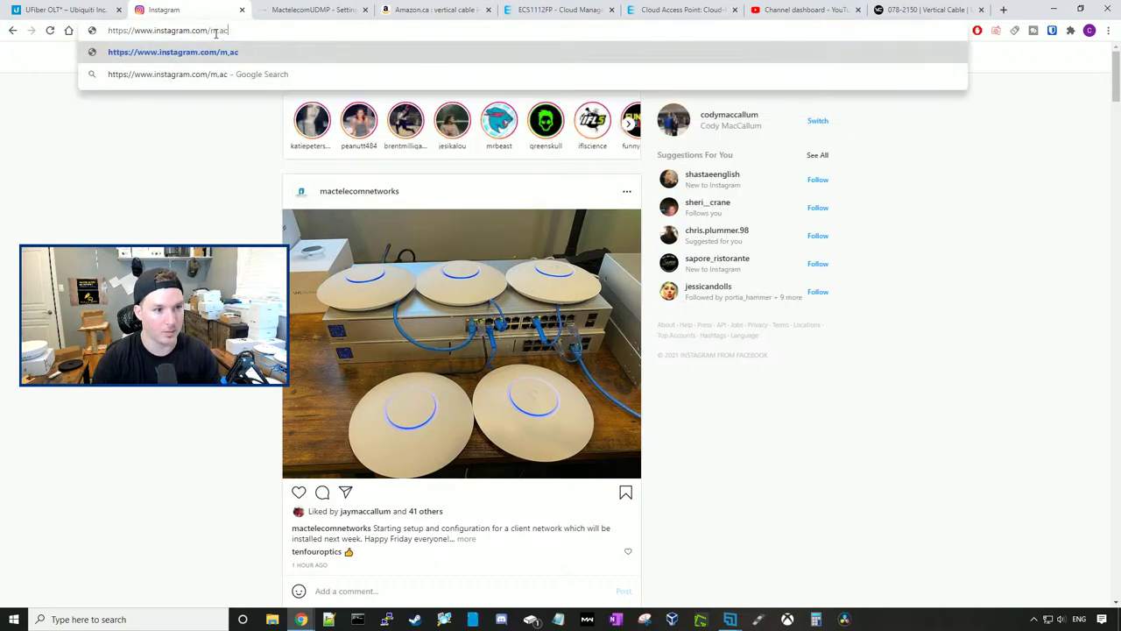
text(telecomnetworks)
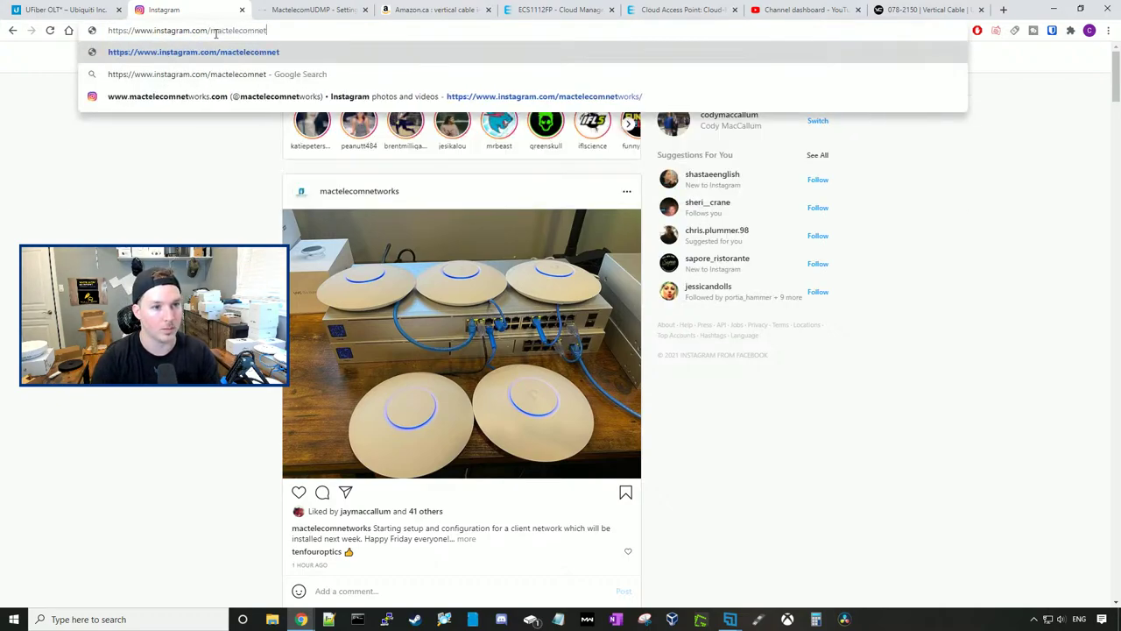
key(Return)
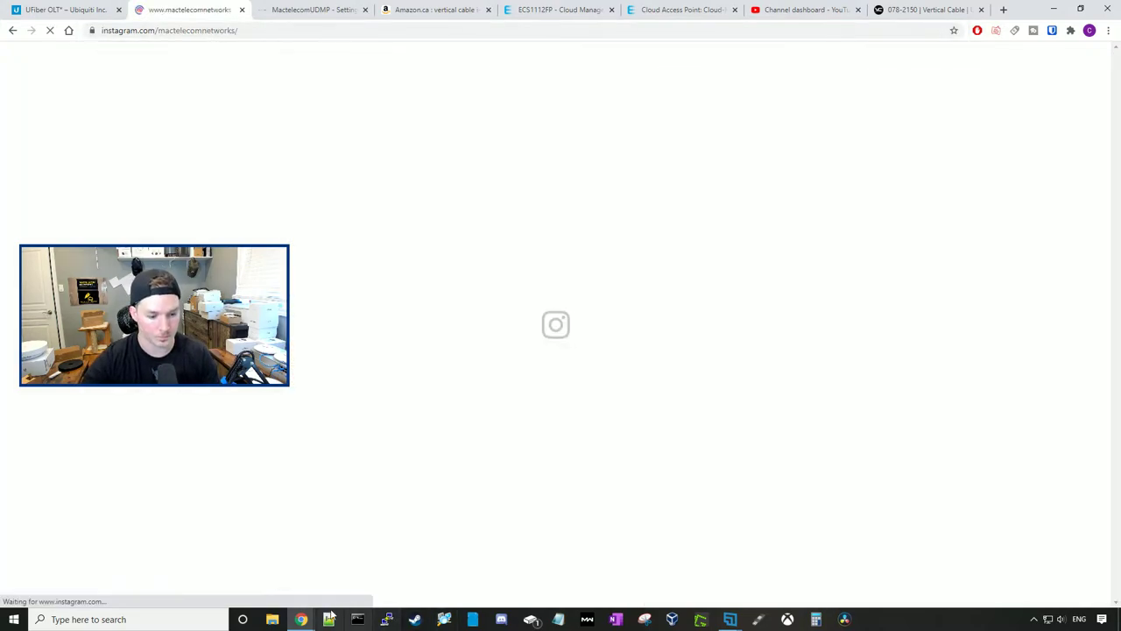
Copy the part number JR-ADC-2 from the YouTube live chat and search the web for it in a new tab
mouse_move(301, 619)
click(433, 584)
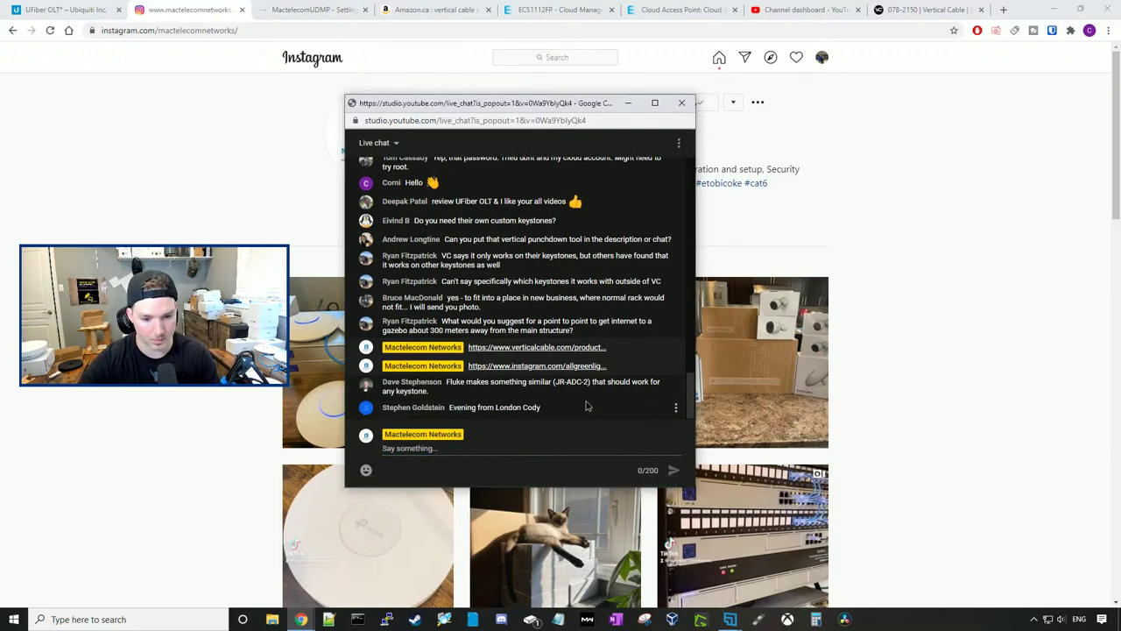
mouse_move(559, 358)
mouse_down()
mouse_move(590, 359)
mouse_move(565, 361)
mouse_move(589, 359)
mouse_move(580, 359)
mouse_up()
key(ctrl+c)
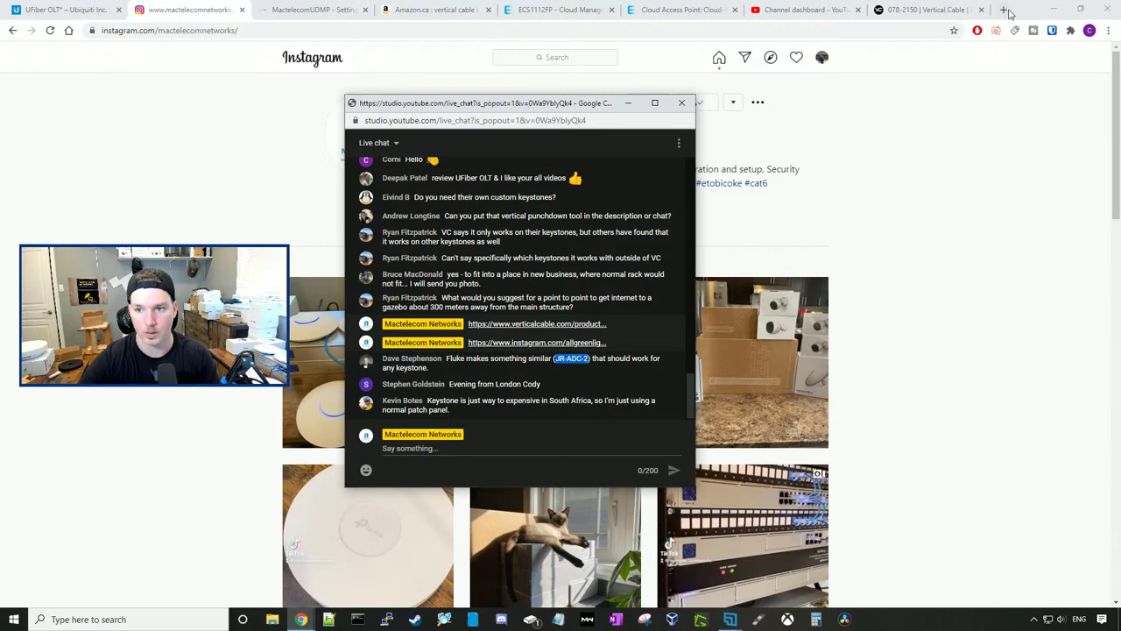
key(ctrl+t)
key(ctrl+v)
key(Return)
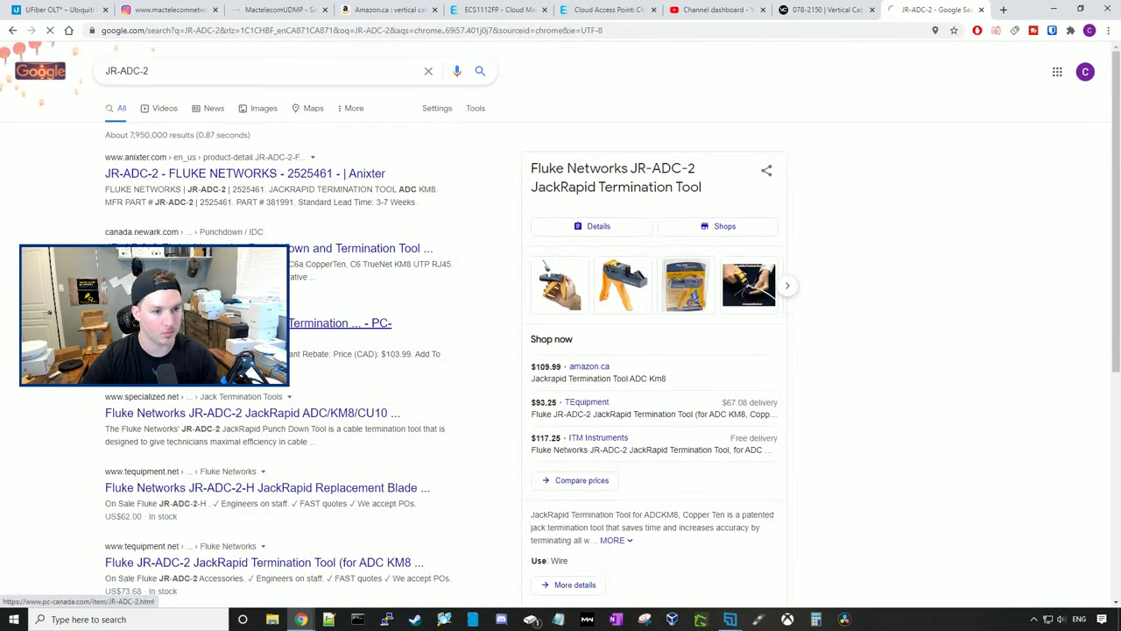
Open the Anixter product page for the Fluke Networks JR-ADC-2 and examine the tool's enlarged picture and price
click(342, 324)
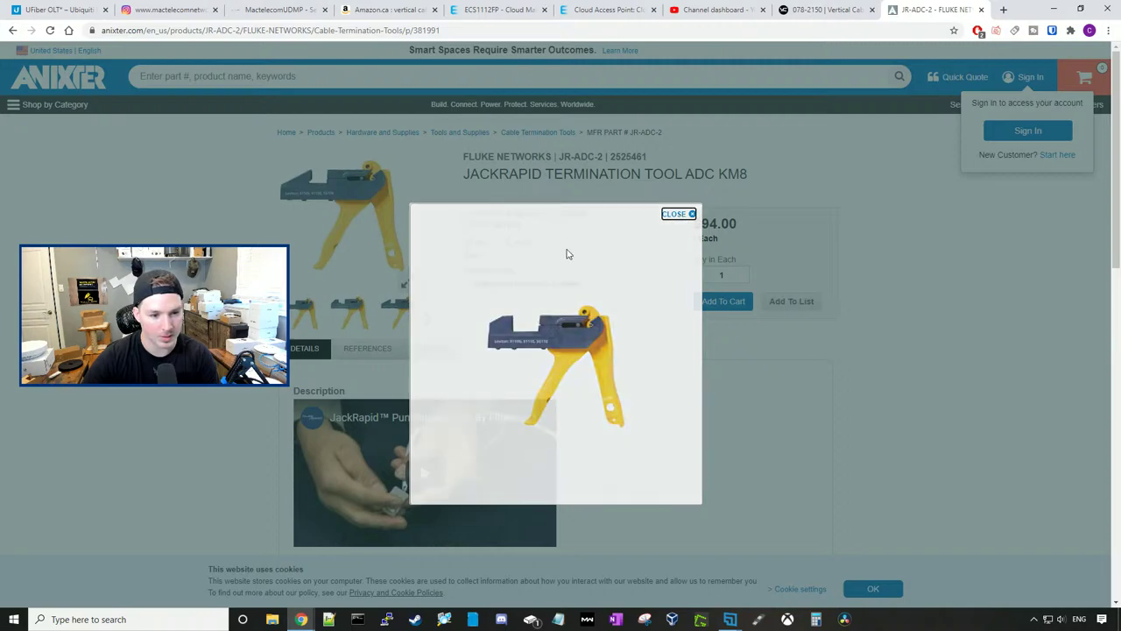
click(350, 205)
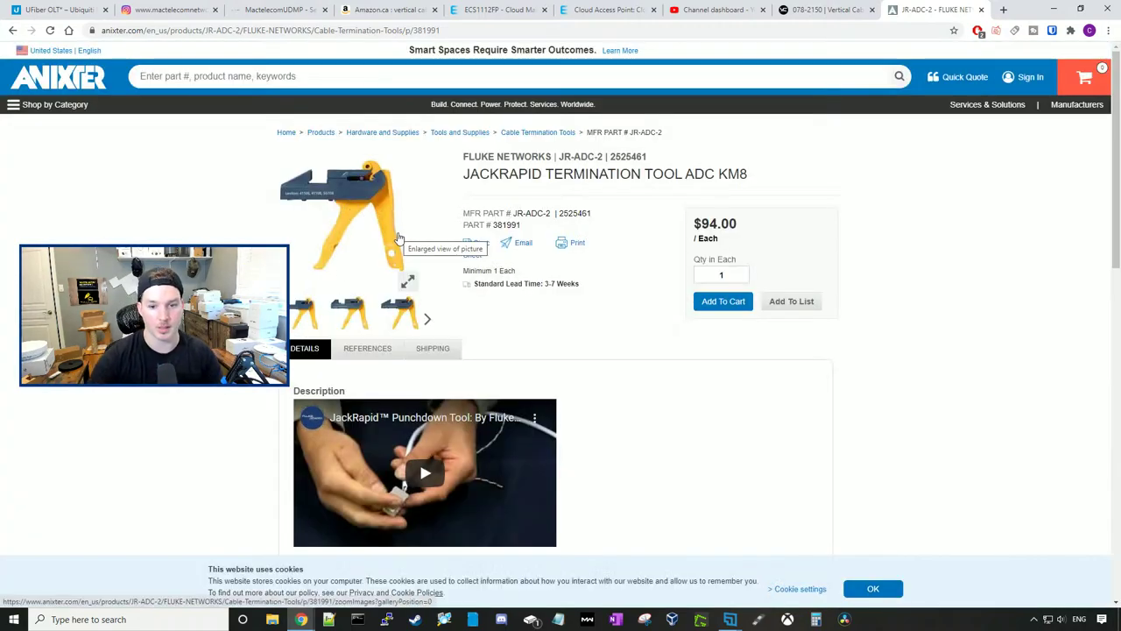
drag(746, 224, 702, 226)
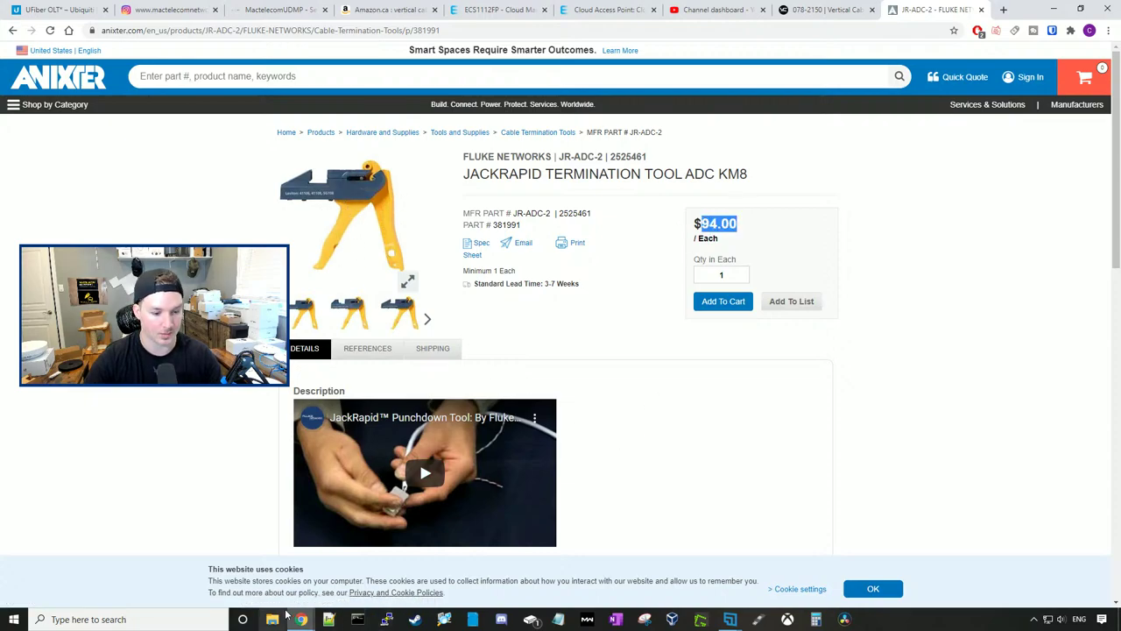
Read the new viewer messages in the YouTube live chat and return to the Anixter product page
mouse_move(297, 618)
click(419, 588)
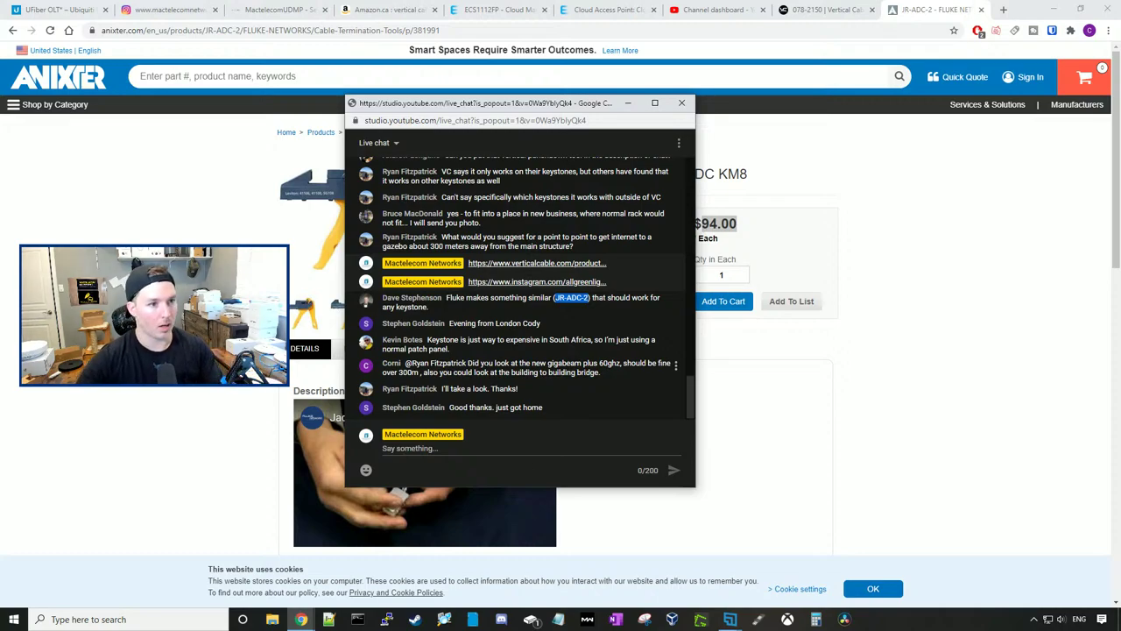
key(alt+Tab)
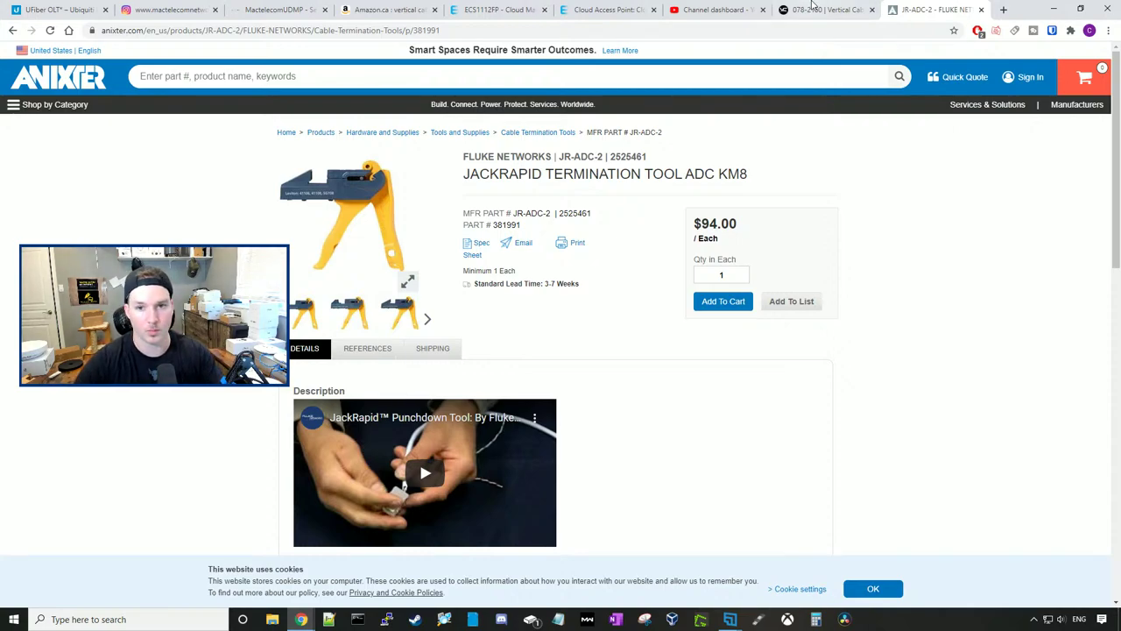
Show the channel's uploaded videos in YouTube Studio and bring up the live chat window
click(705, 9)
click(768, 60)
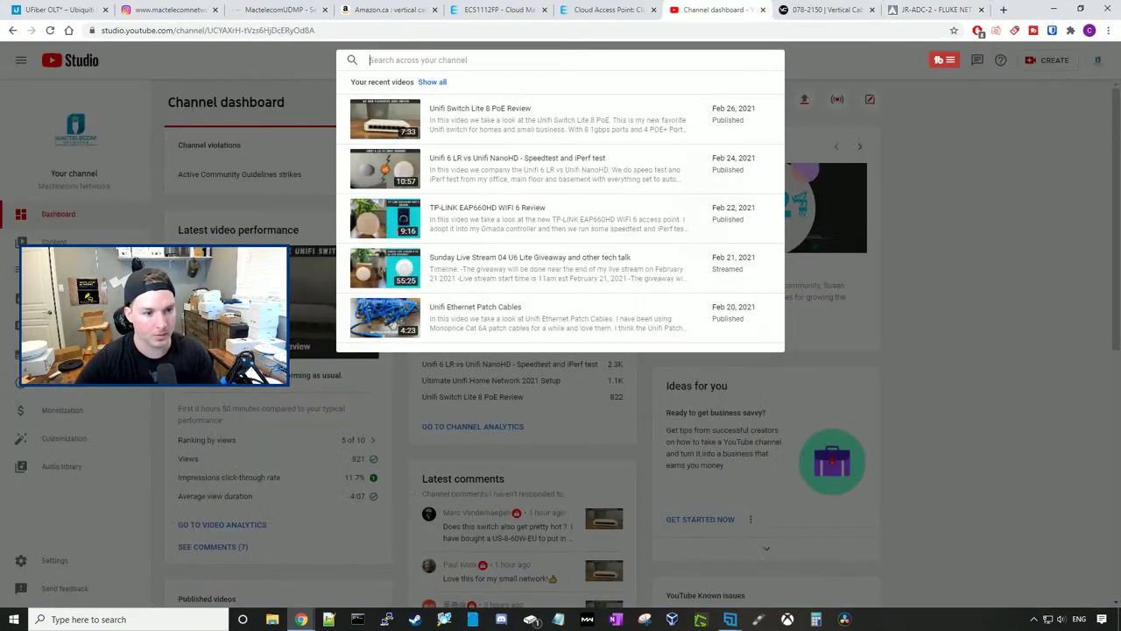
click(1038, 396)
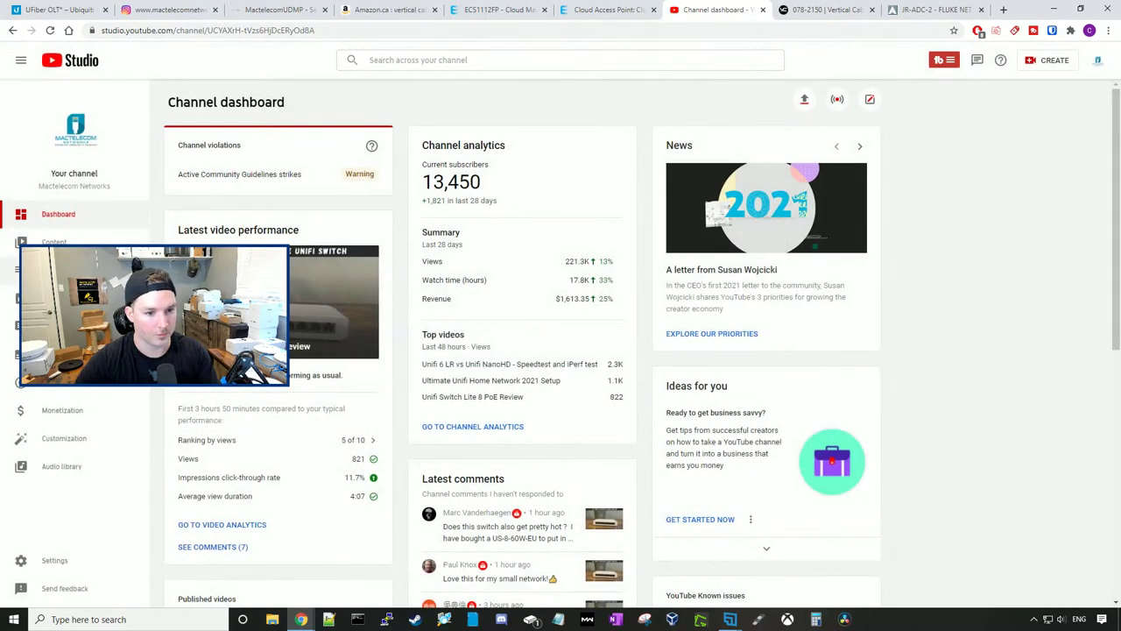
click(52, 242)
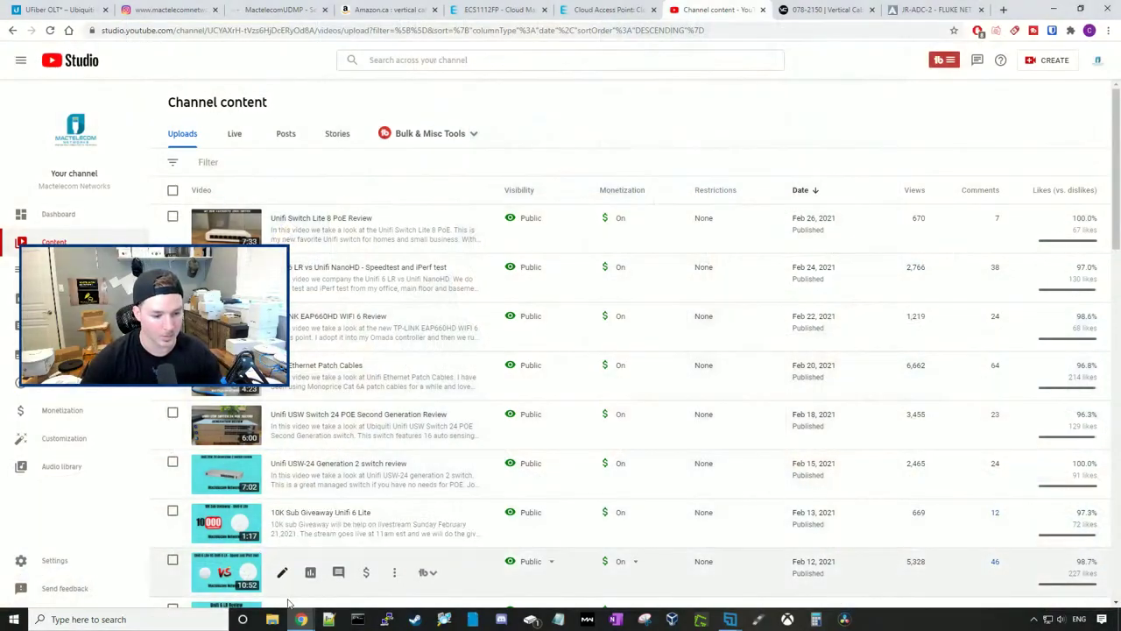
mouse_move(300, 619)
click(412, 565)
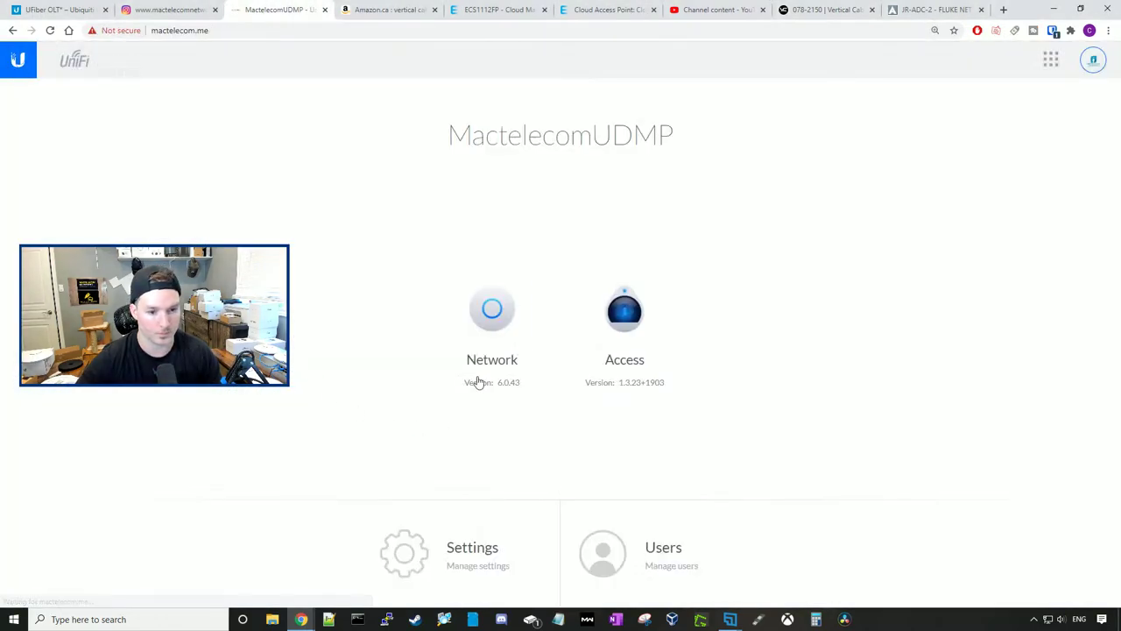
Open the Network application of the MactelecomUDMP console and leave the WAN2 network settings for the device list
click(477, 382)
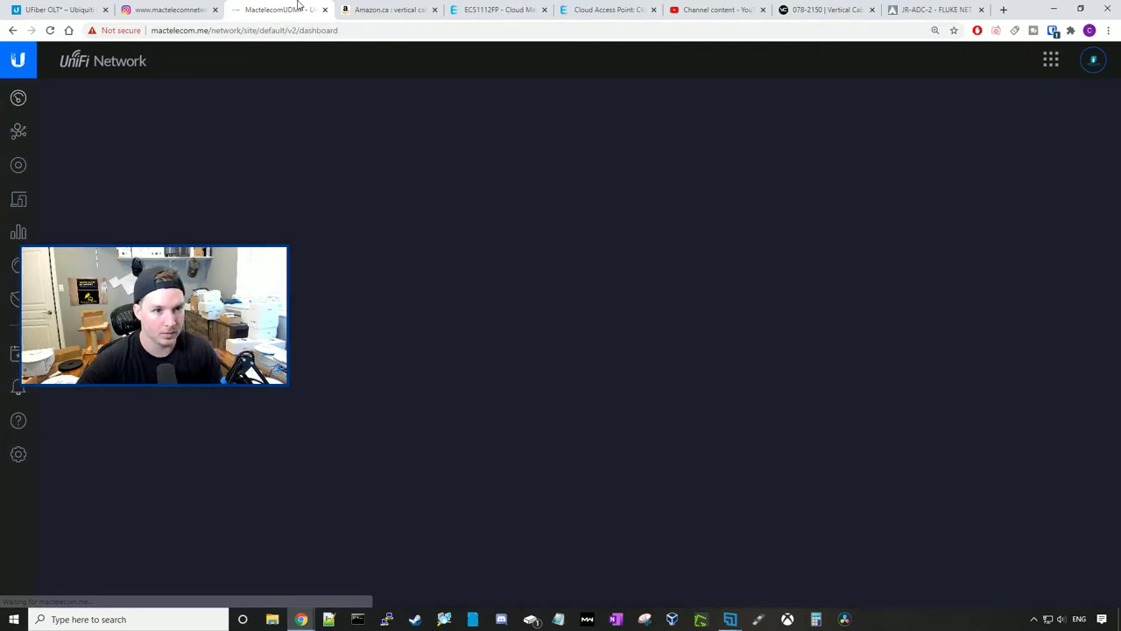
click(325, 10)
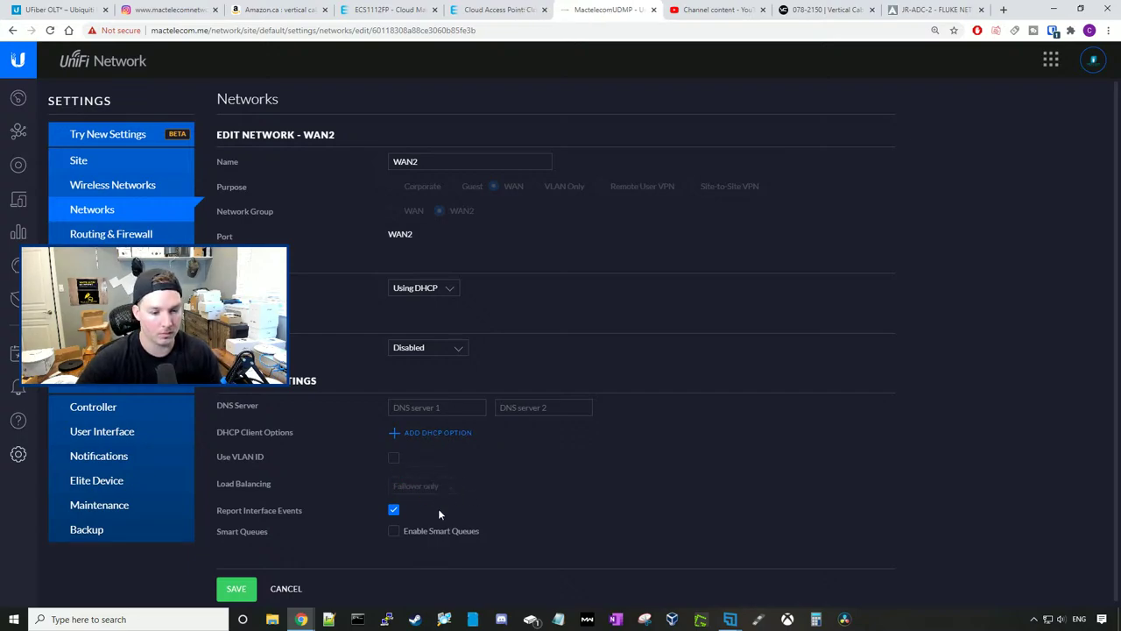
click(18, 165)
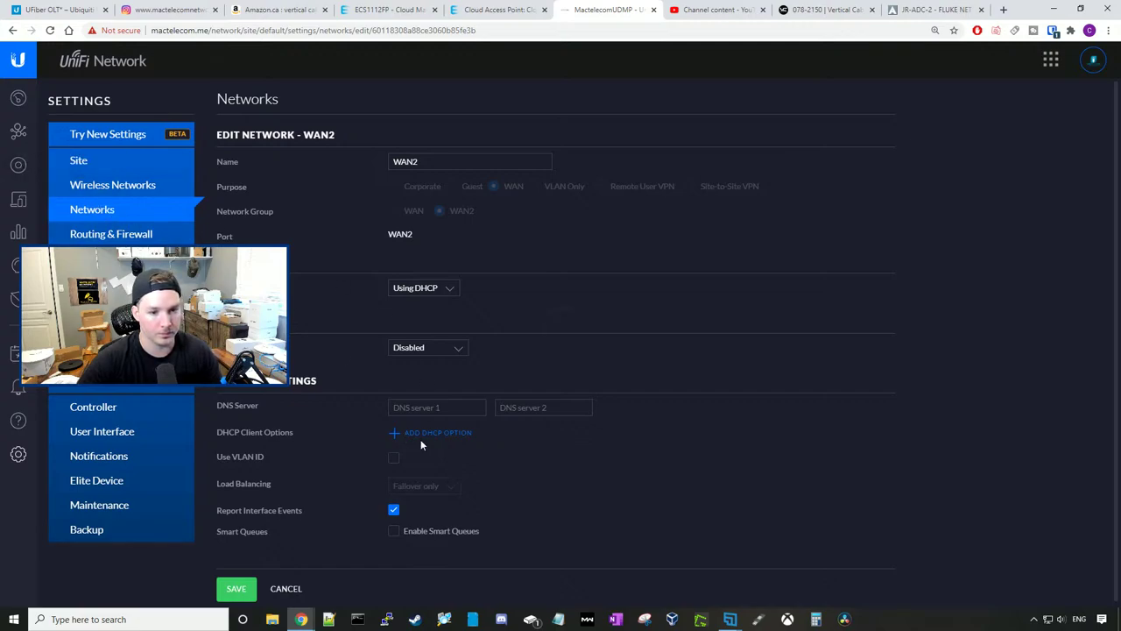
Move the live chat window off the browser and look through the UniFi access points in Ubiquiti's Canada store
click(449, 578)
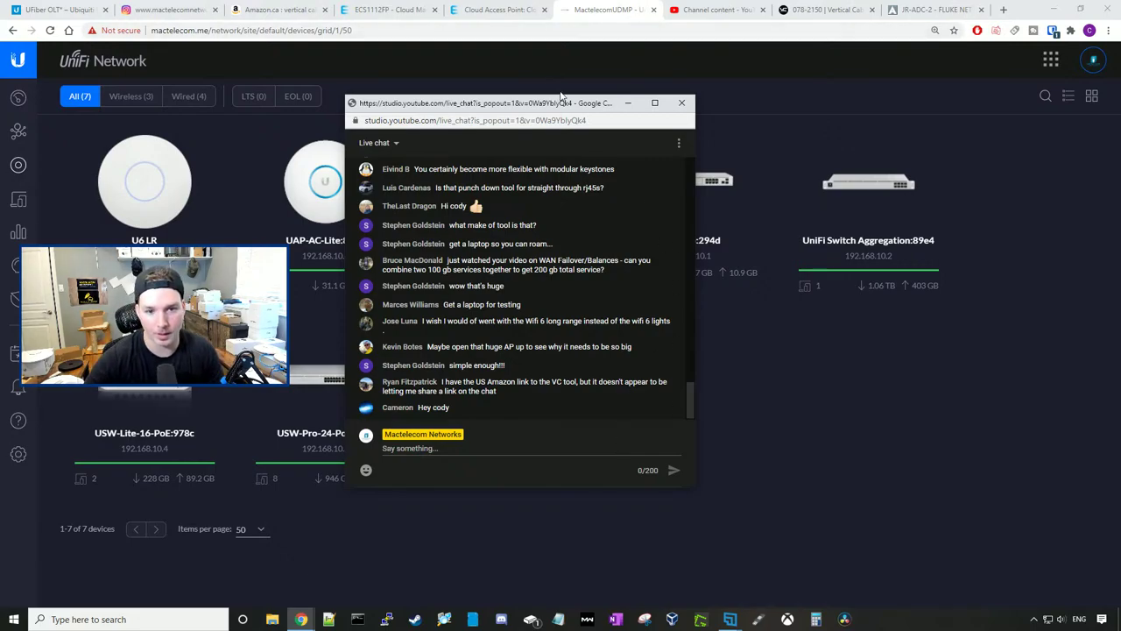
drag(572, 106, 1120, 122)
click(57, 10)
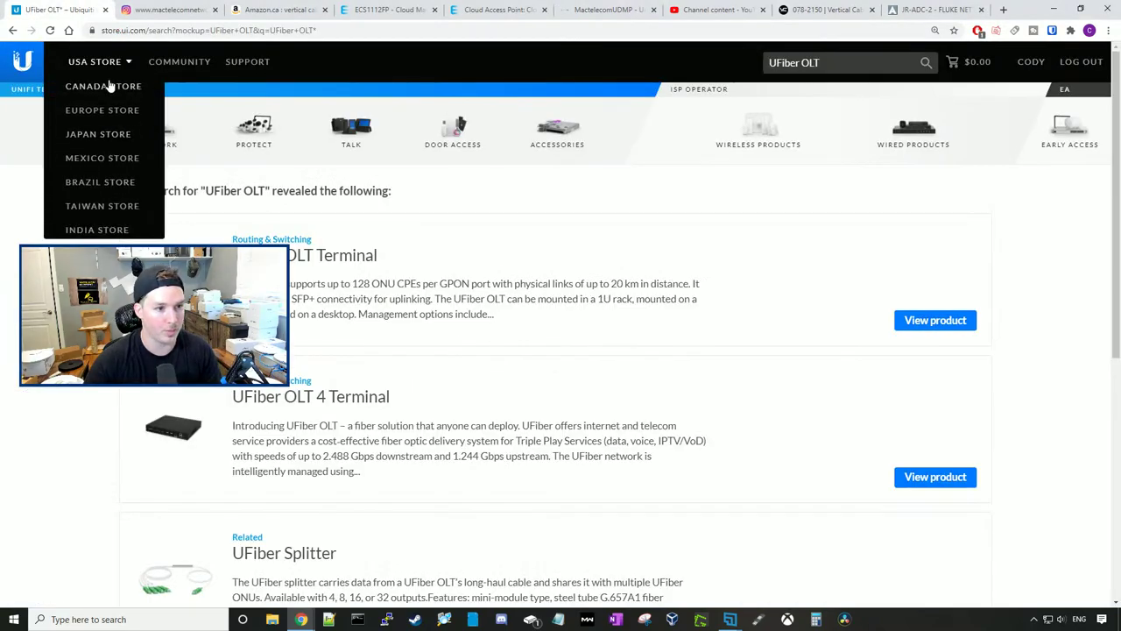
mouse_move(100, 63)
click(111, 86)
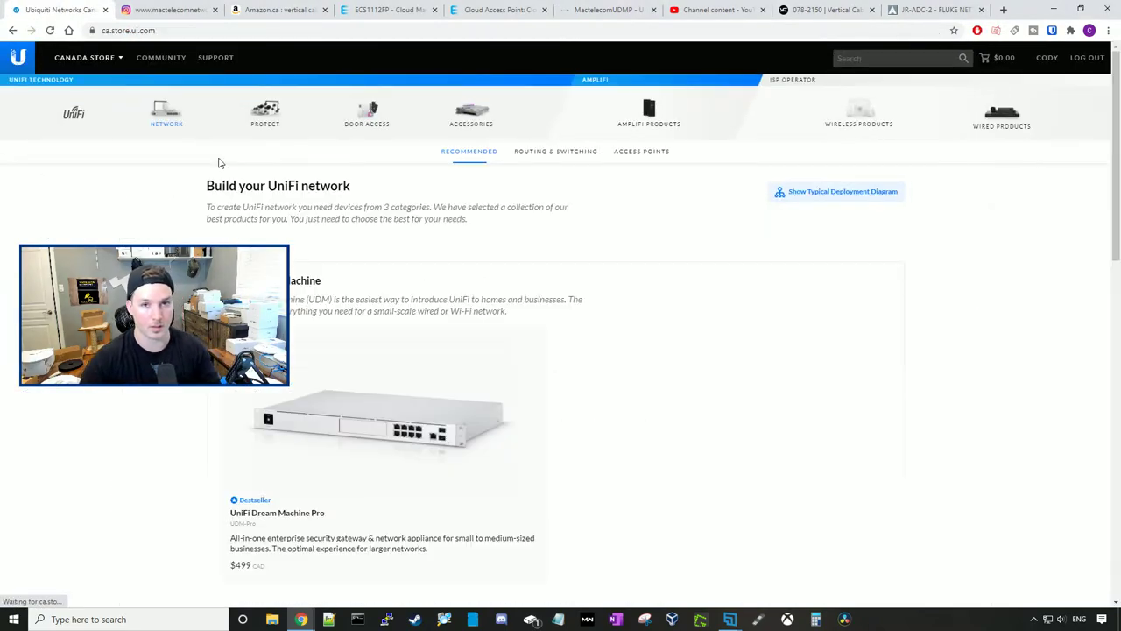
click(618, 158)
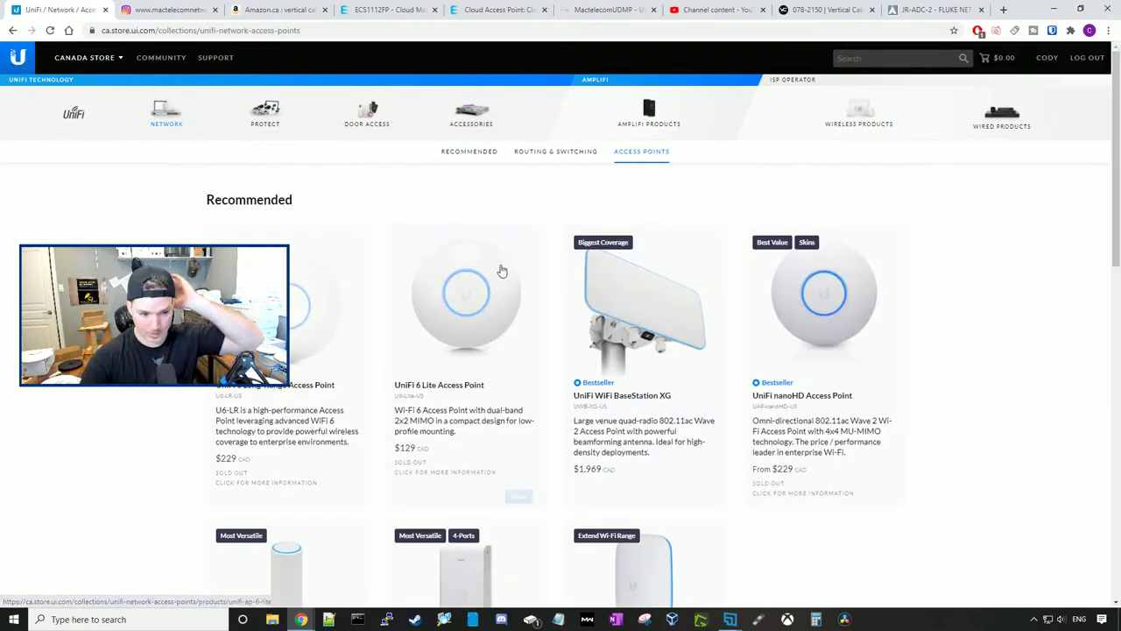
scroll(453, 309, down, 3)
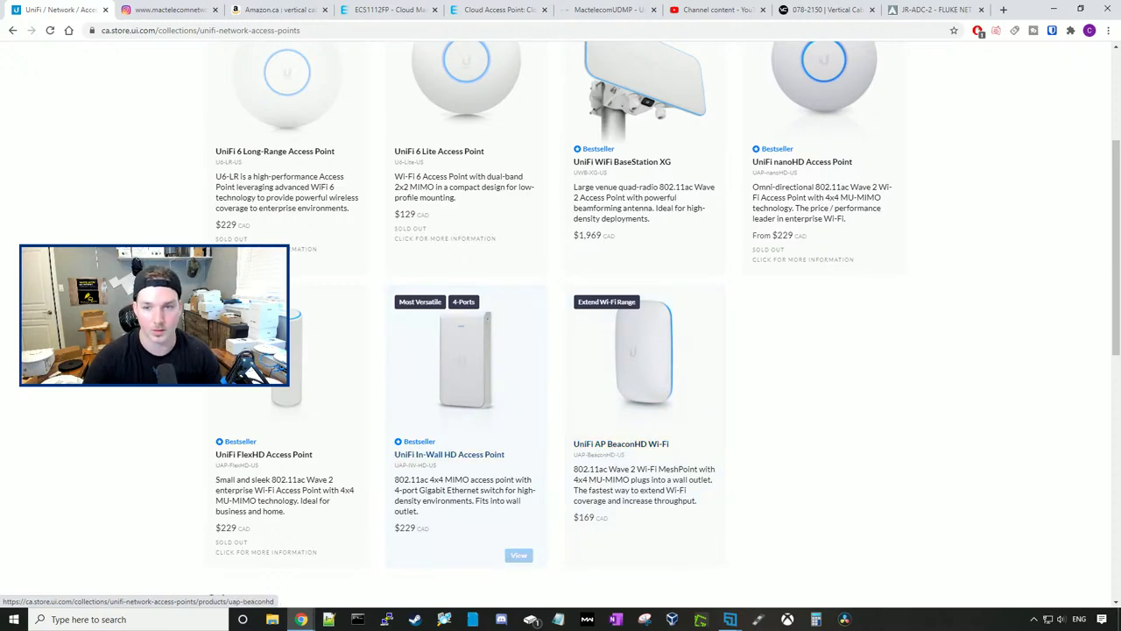
Bring the live chat window back over the store page, read the messages and return to the access points
drag(1120, 101, 454, 102)
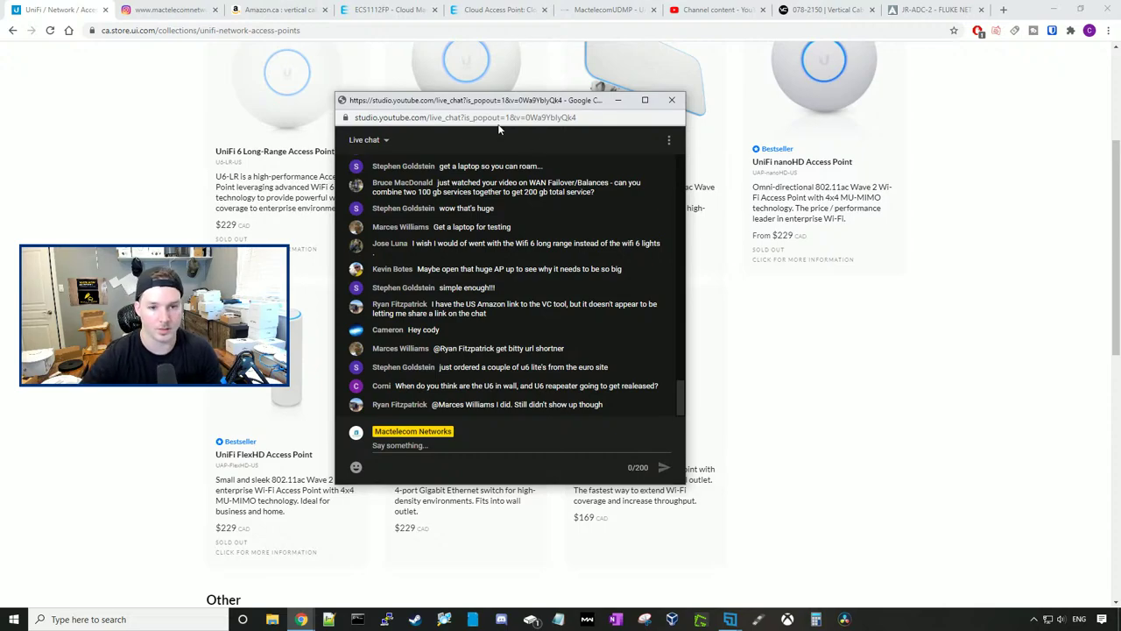
drag(508, 110, 519, 58)
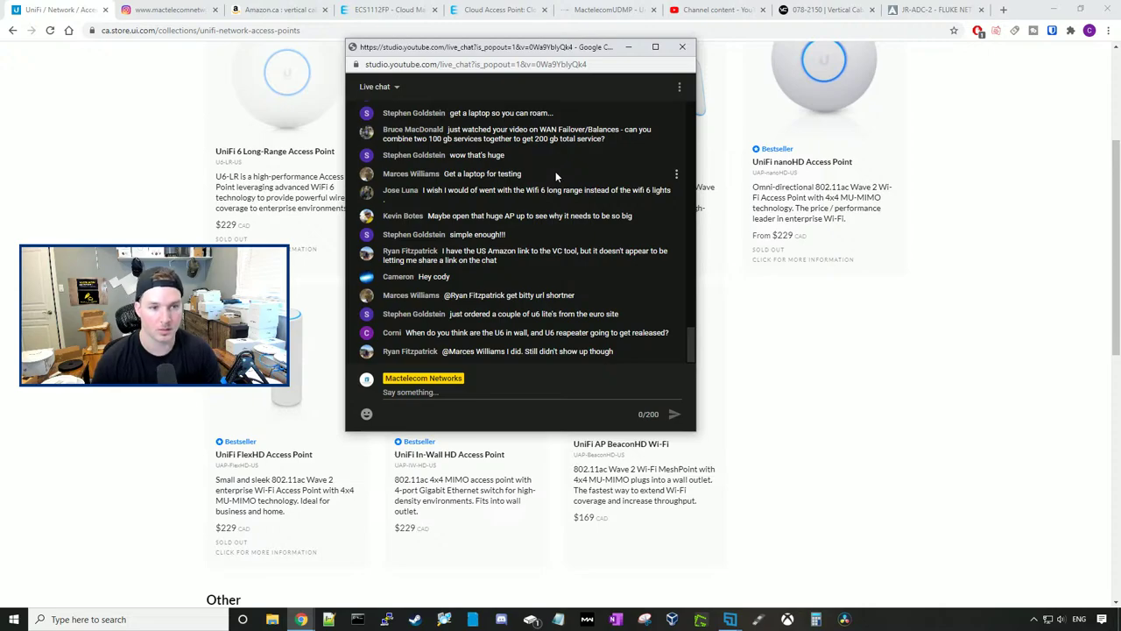
click(330, 256)
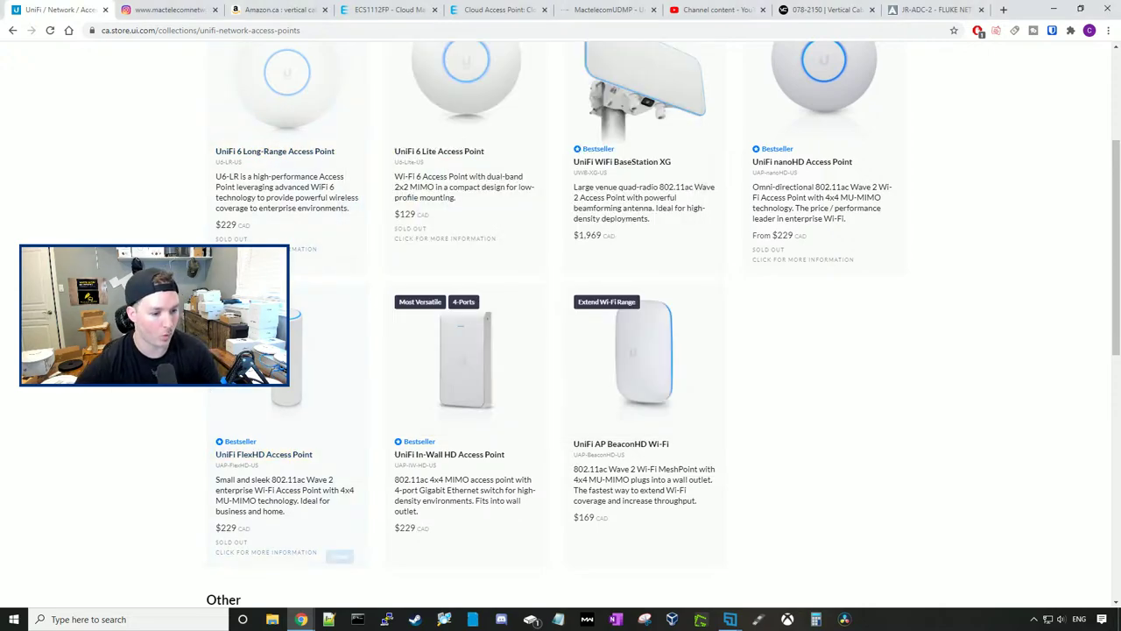
Show the UniFi Protect products in the Canada store and look through the cameras and their availability
scroll(430, 400, up, 3)
scroll(430, 436, down, 1)
scroll(430, 435, up, 1)
click(264, 115)
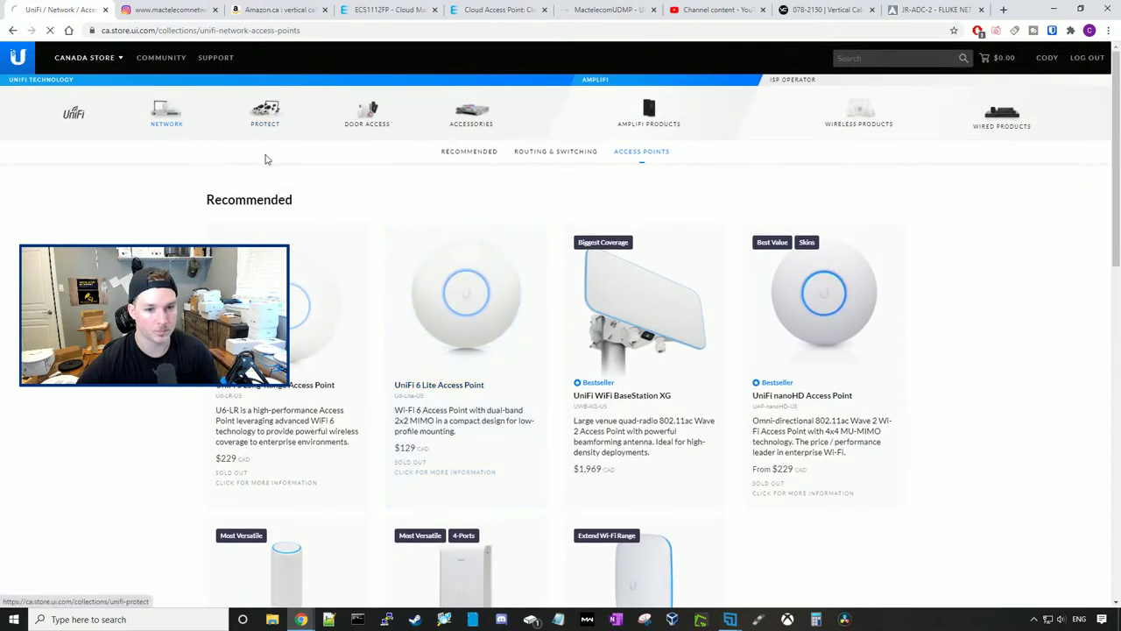
scroll(724, 234, down, 2)
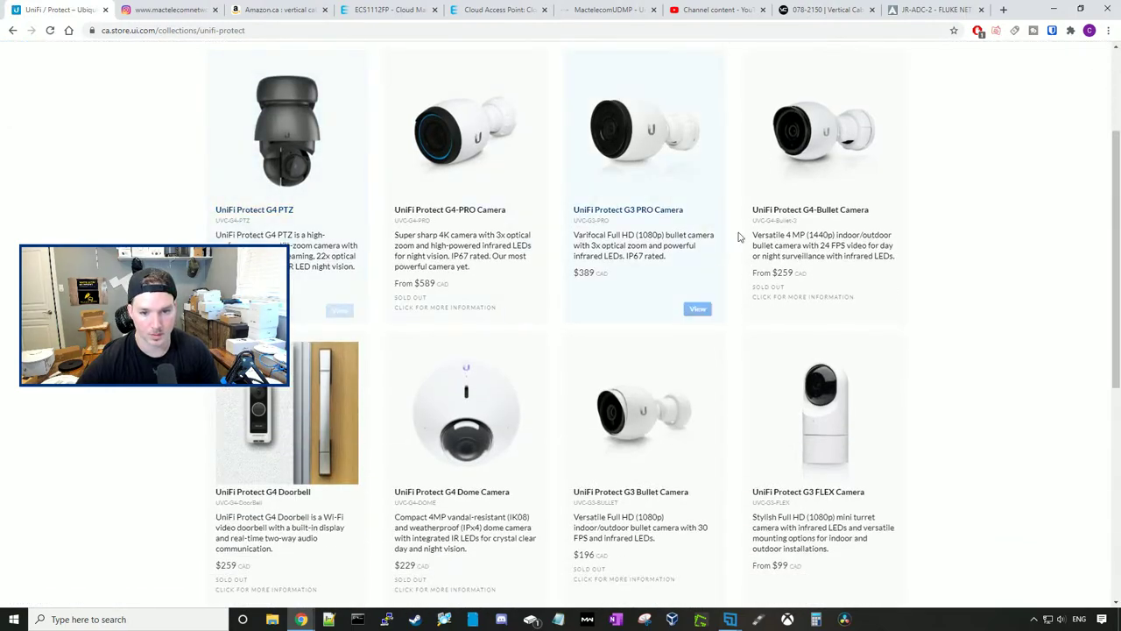
scroll(740, 420, down, 1)
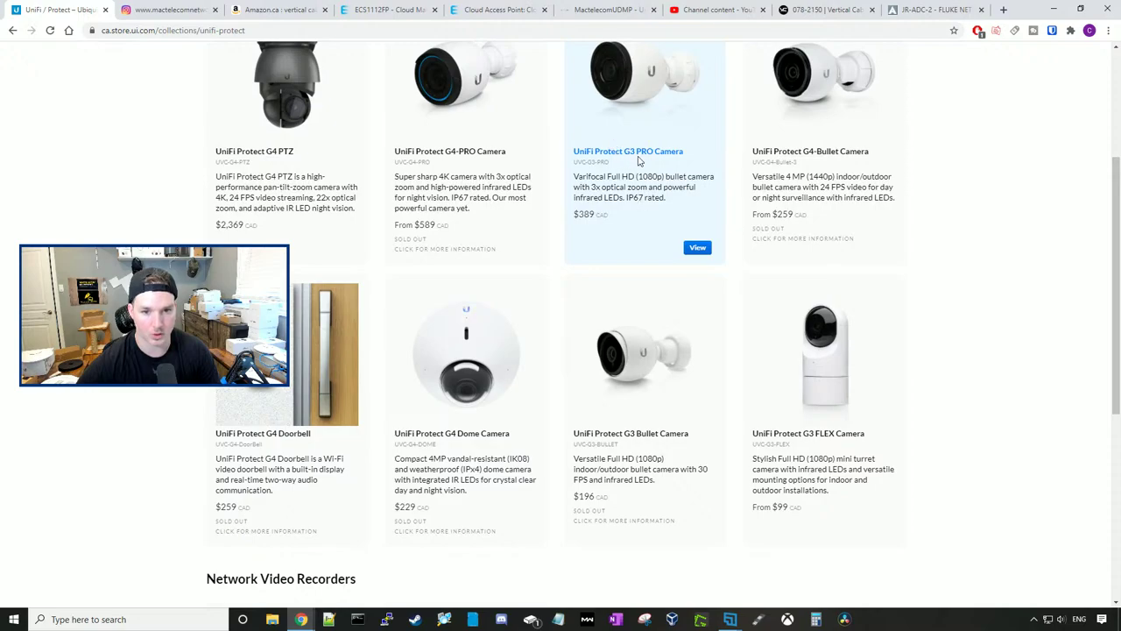
scroll(653, 296, up, 2)
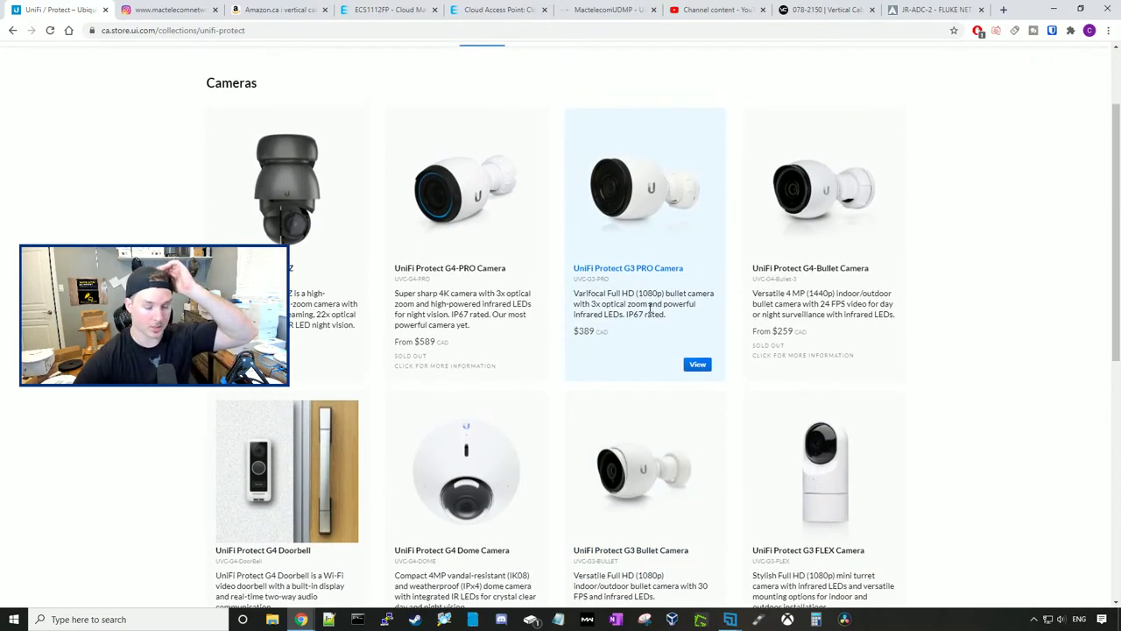
Read the newest viewer questions in the live chat and return to the beginning of the Protect store page
mouse_move(315, 624)
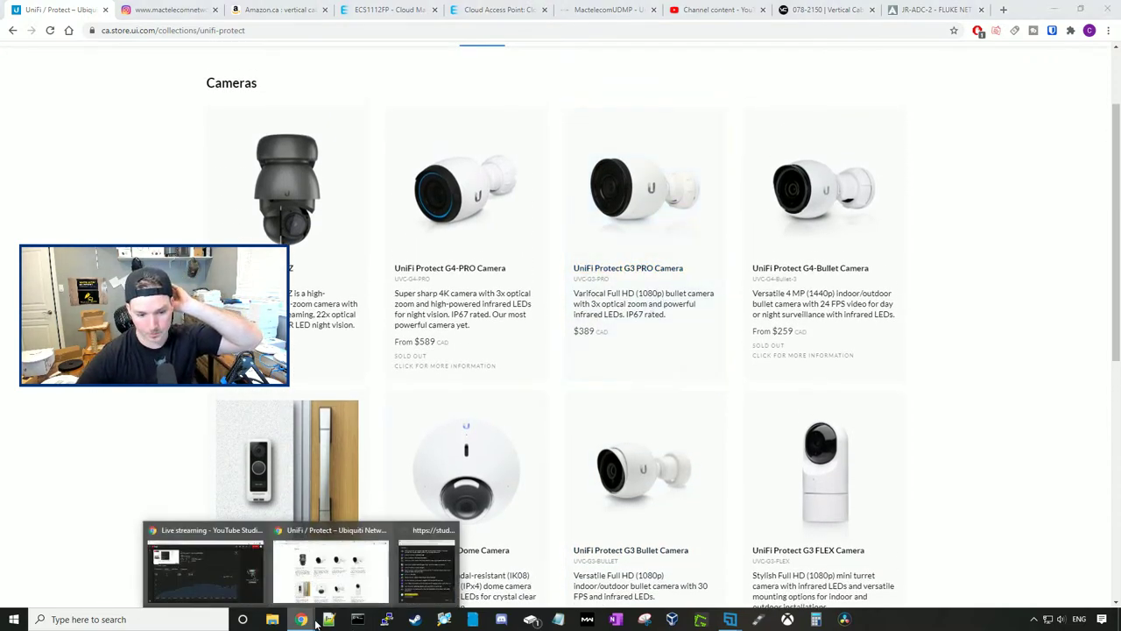
click(427, 565)
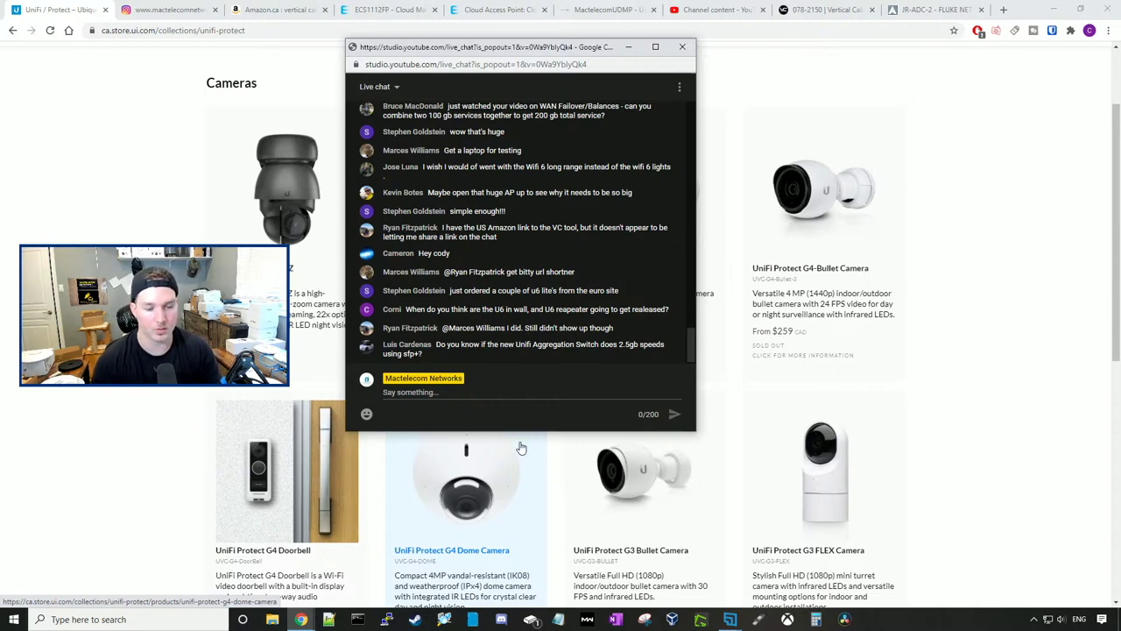
click(335, 367)
scroll(192, 186, up, 2)
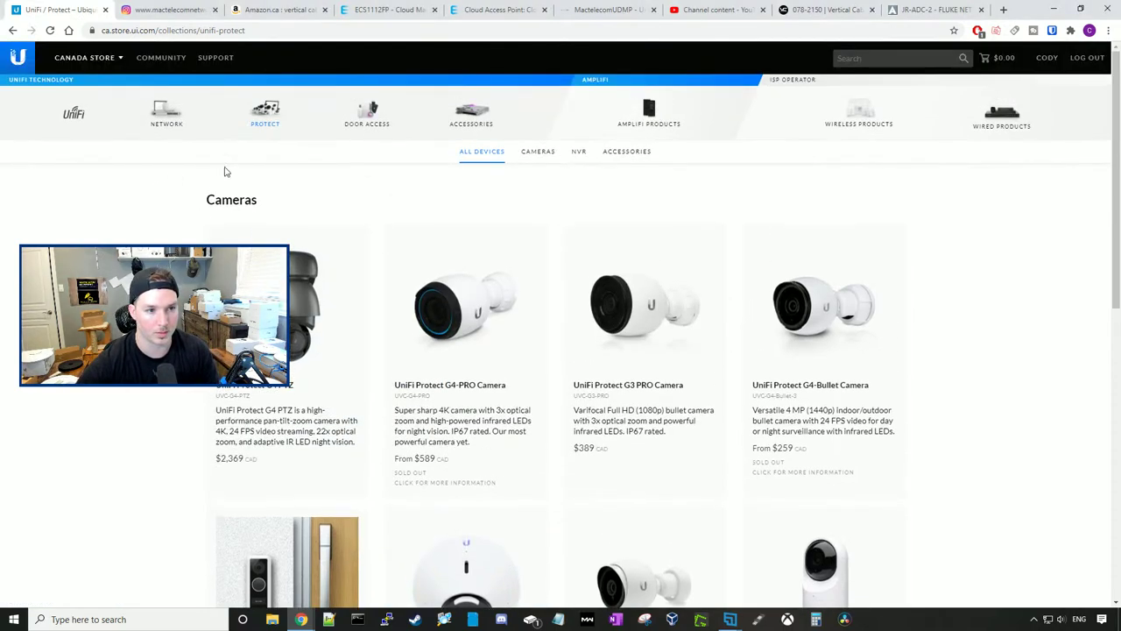
Switch to the UniFi Network controller and open the settings of port SFP+ 3 on the UniFi Switch Aggregation
click(609, 10)
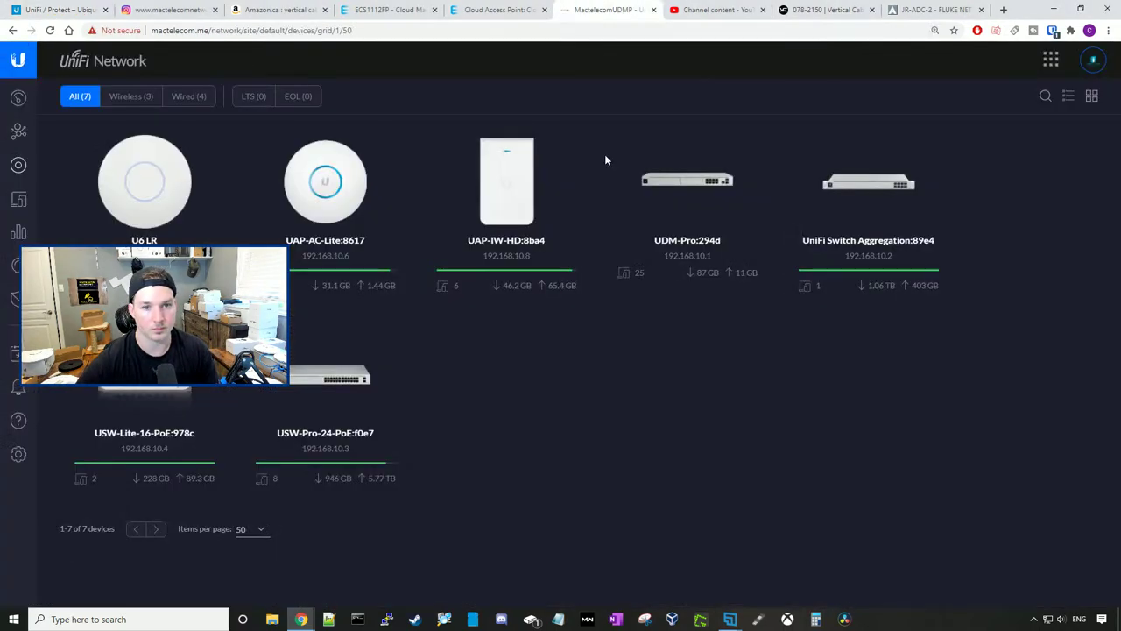
click(863, 219)
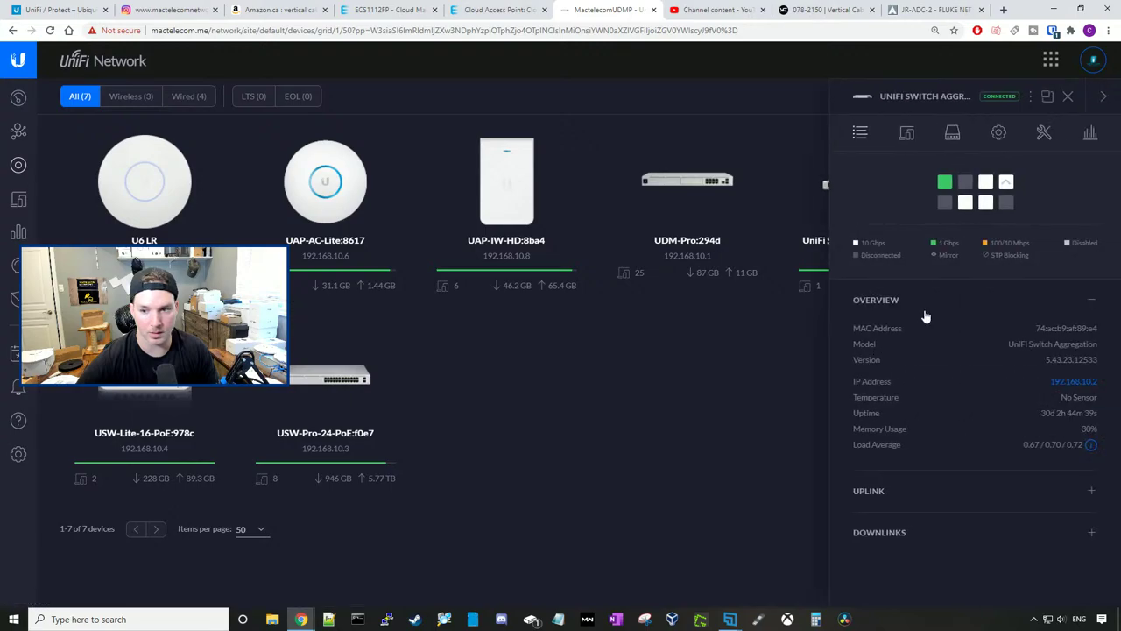
click(967, 190)
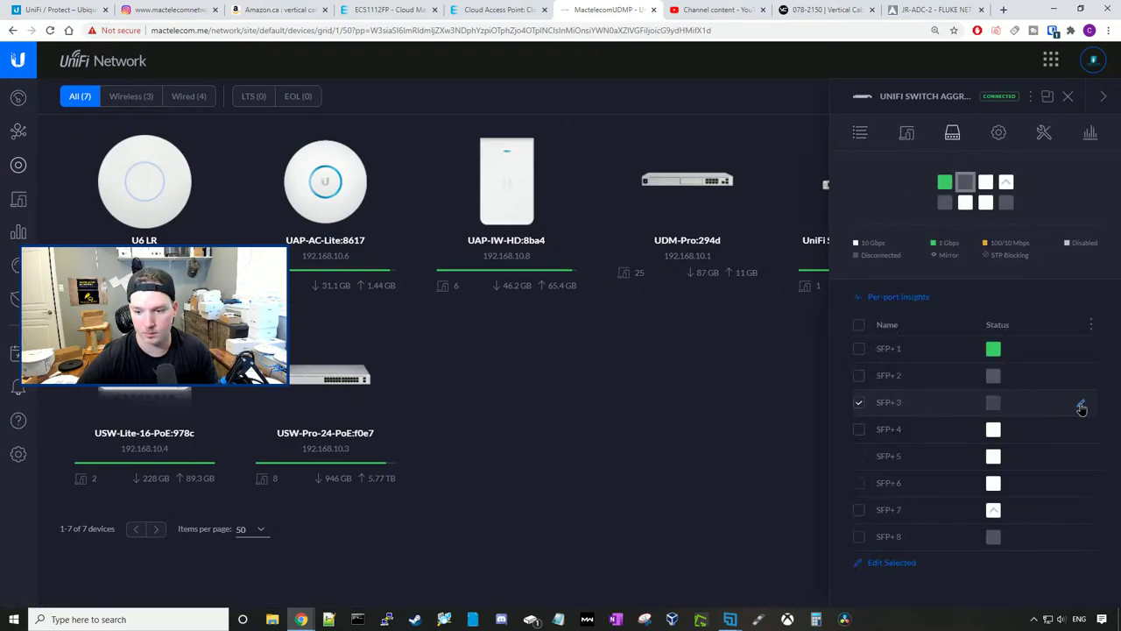
click(1081, 404)
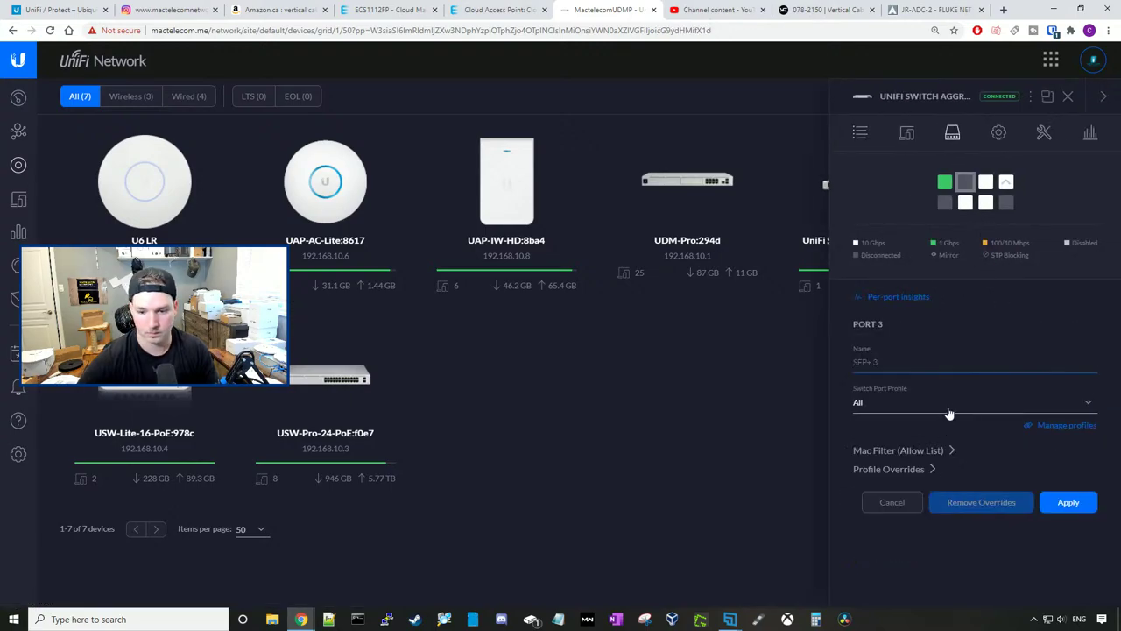
Check the link speed choices in port 3's profile overrides and close the switch details without applying anything
click(913, 467)
scroll(888, 511, down, 1)
scroll(888, 511, down, 2)
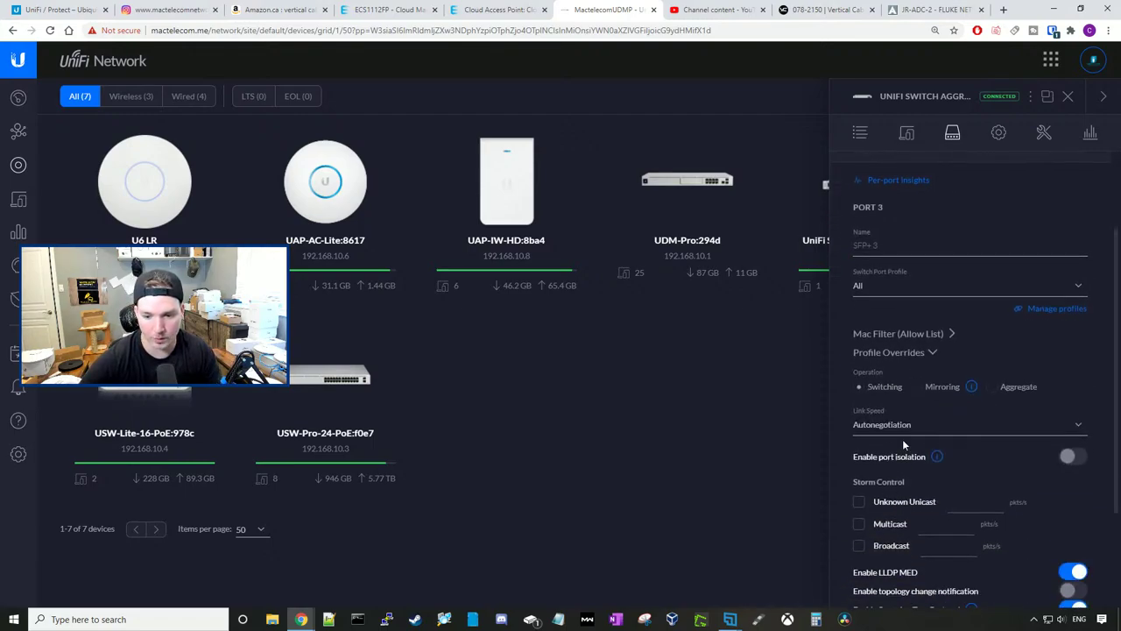
click(903, 425)
click(736, 465)
click(1067, 96)
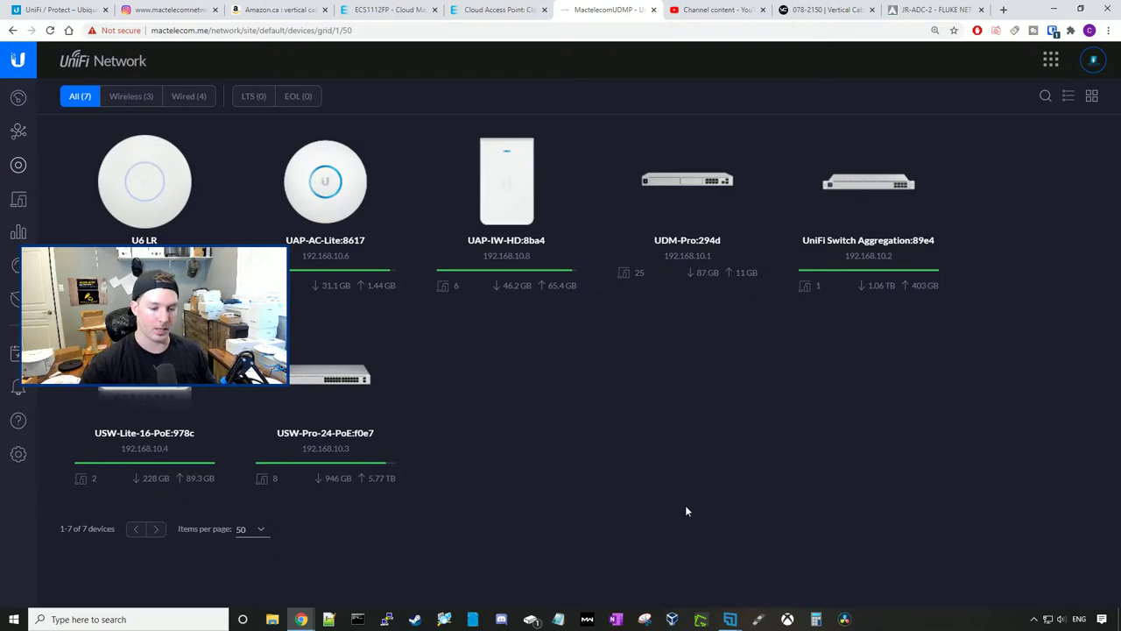
Read the live chat, then search the YouTube Studio channel content for "deco" and close the search
mouse_move(300, 619)
click(427, 565)
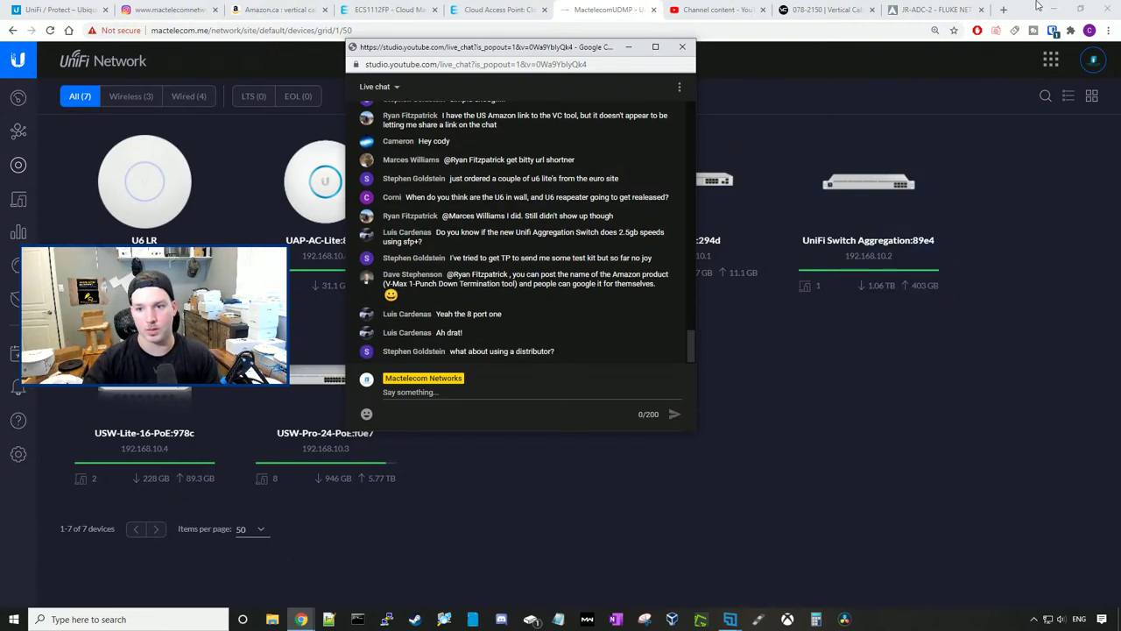
click(935, 9)
click(714, 9)
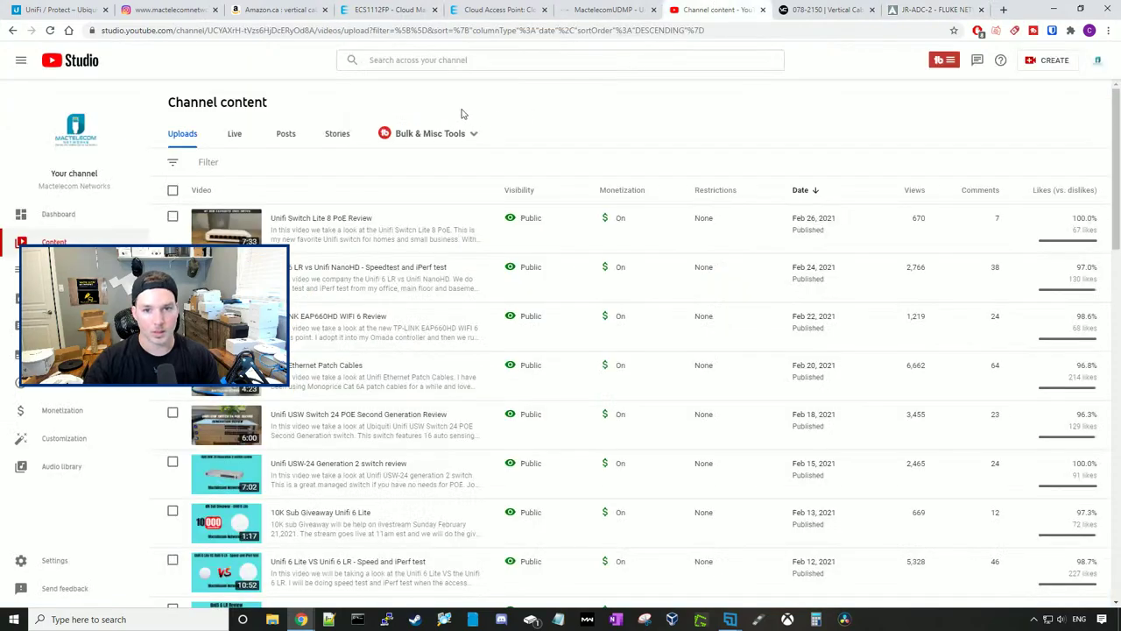
click(436, 60)
text(deco)
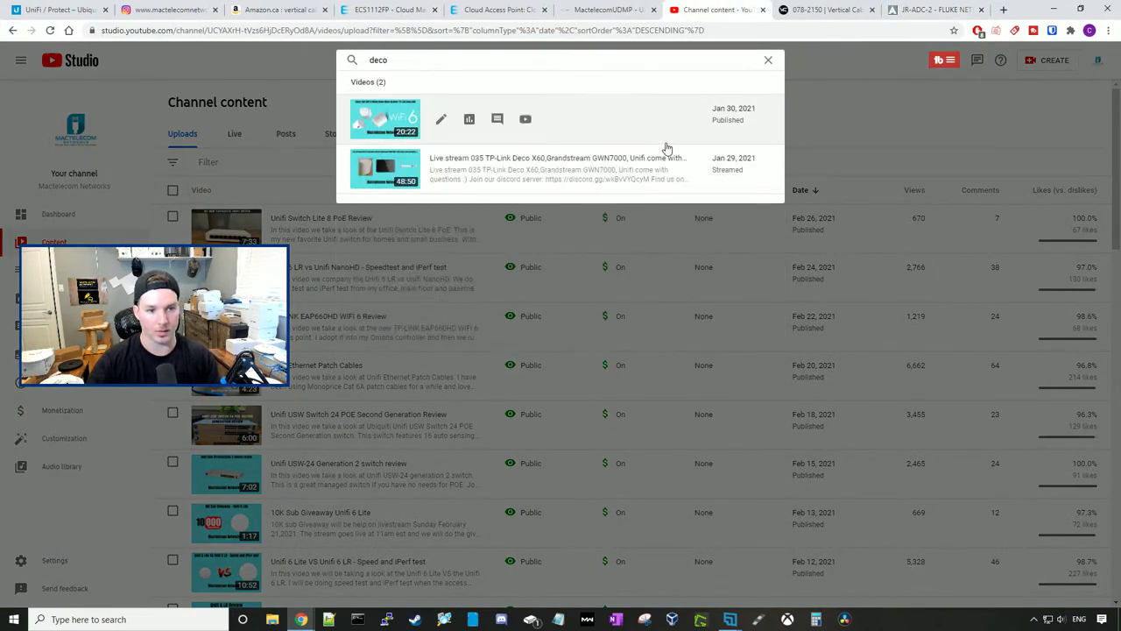
click(888, 109)
Bring the live chat window forward, read the newest viewer questions and move the window off the browser content
mouse_move(300, 619)
click(429, 572)
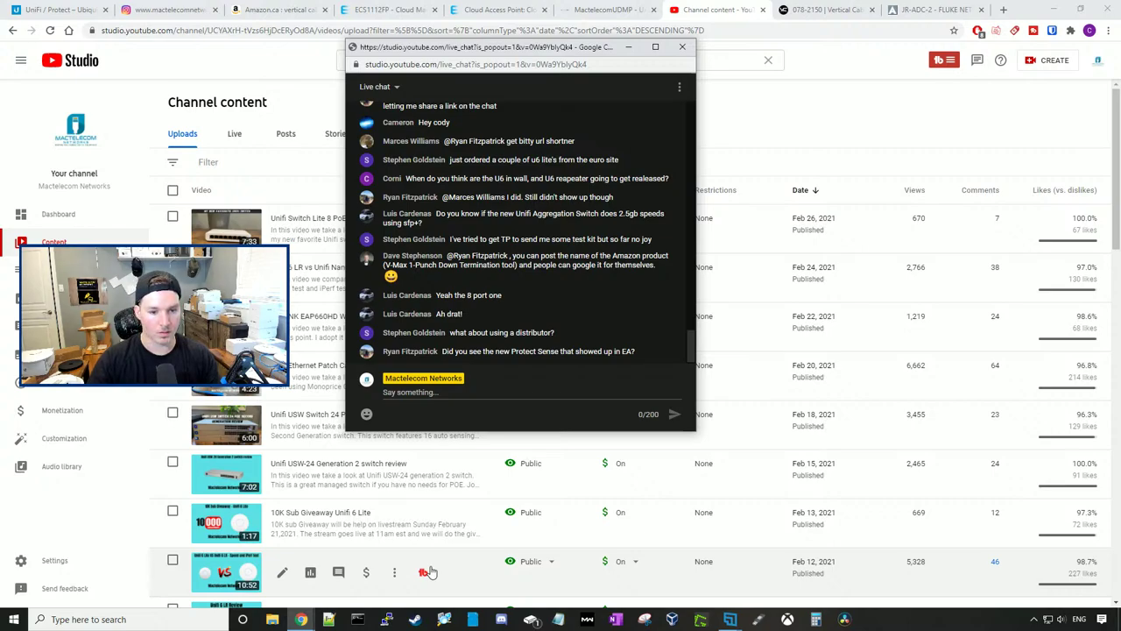
drag(468, 332, 546, 332)
click(547, 332)
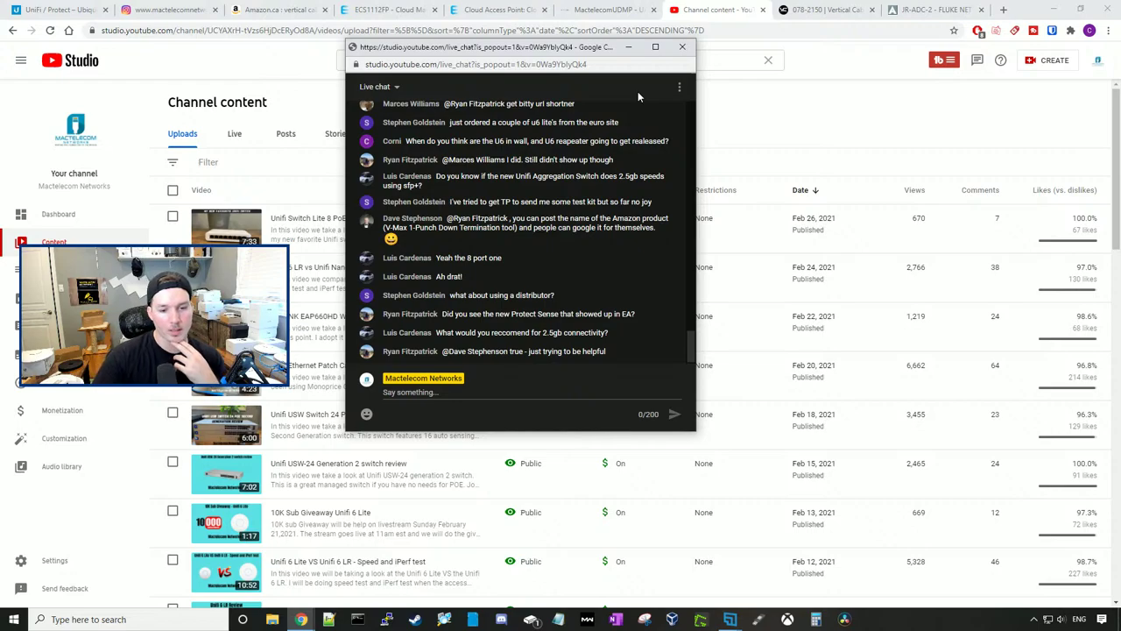
drag(613, 53, 1086, 219)
click(1102, 211)
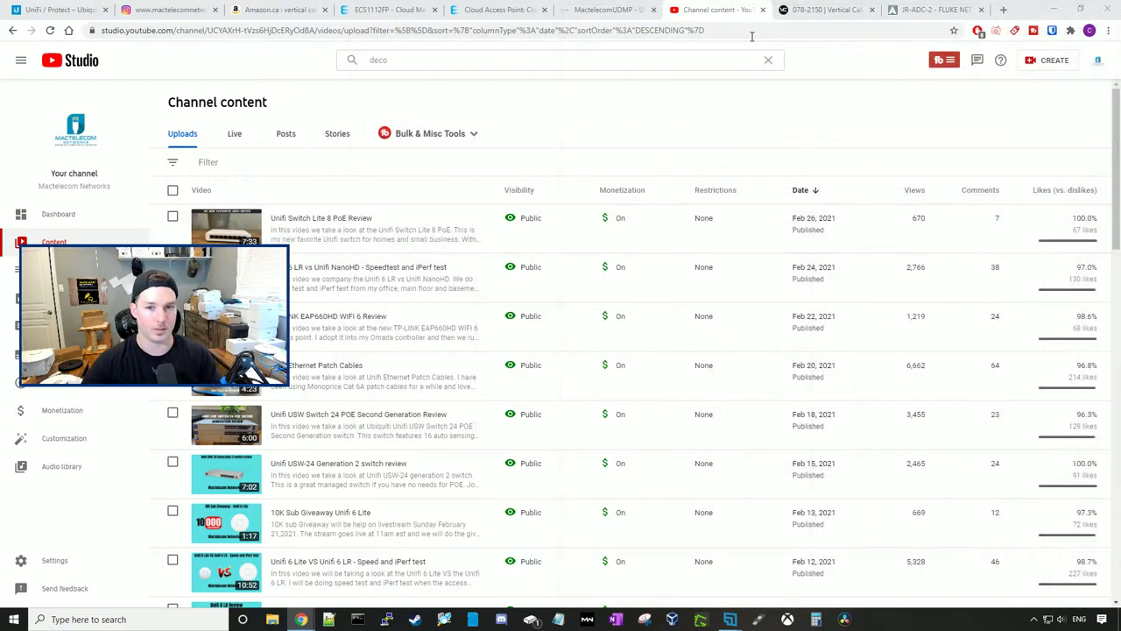
Look through the UniFi routing and switching products in Ubiquiti's Canada store for a 2.5 Gb switch
click(99, 9)
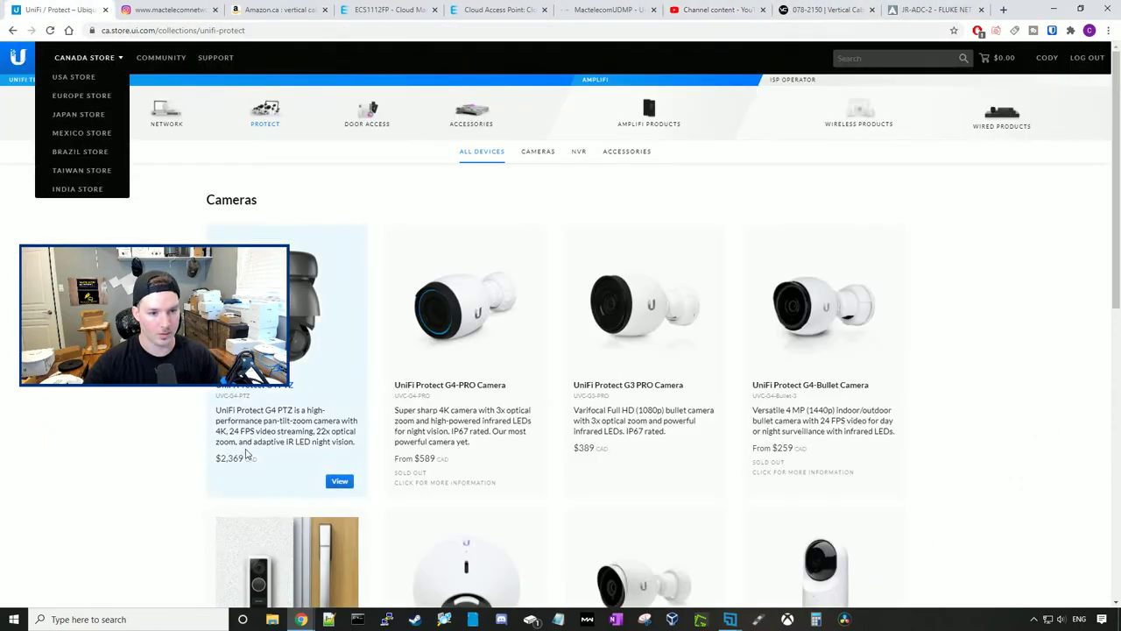
click(171, 119)
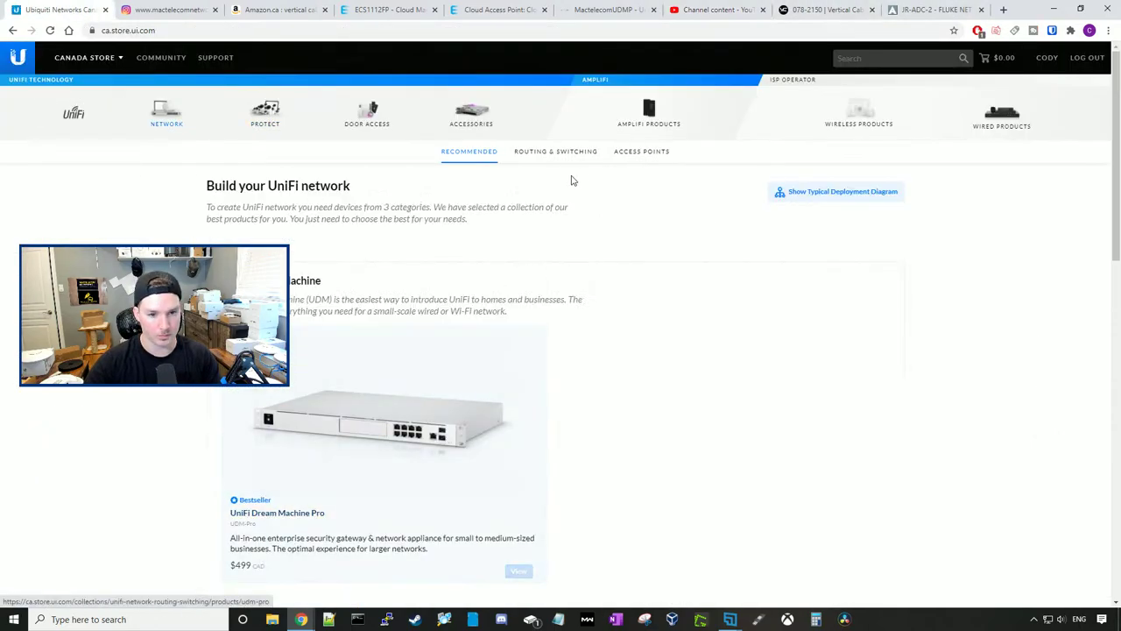
click(555, 151)
scroll(535, 363, down, 15)
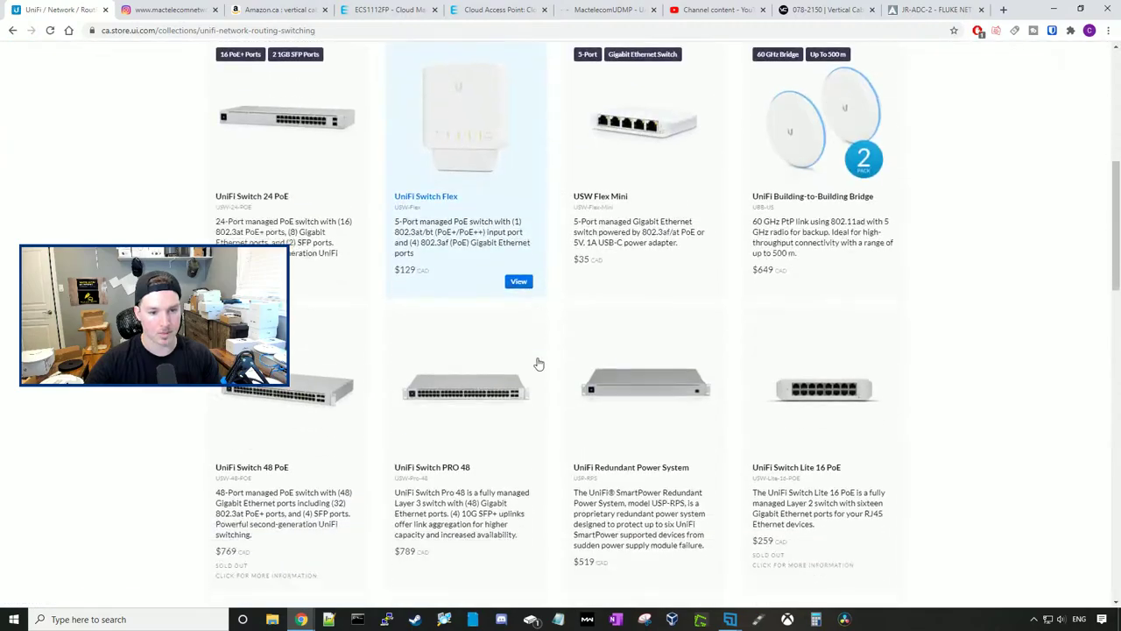
scroll(523, 363, up, 3)
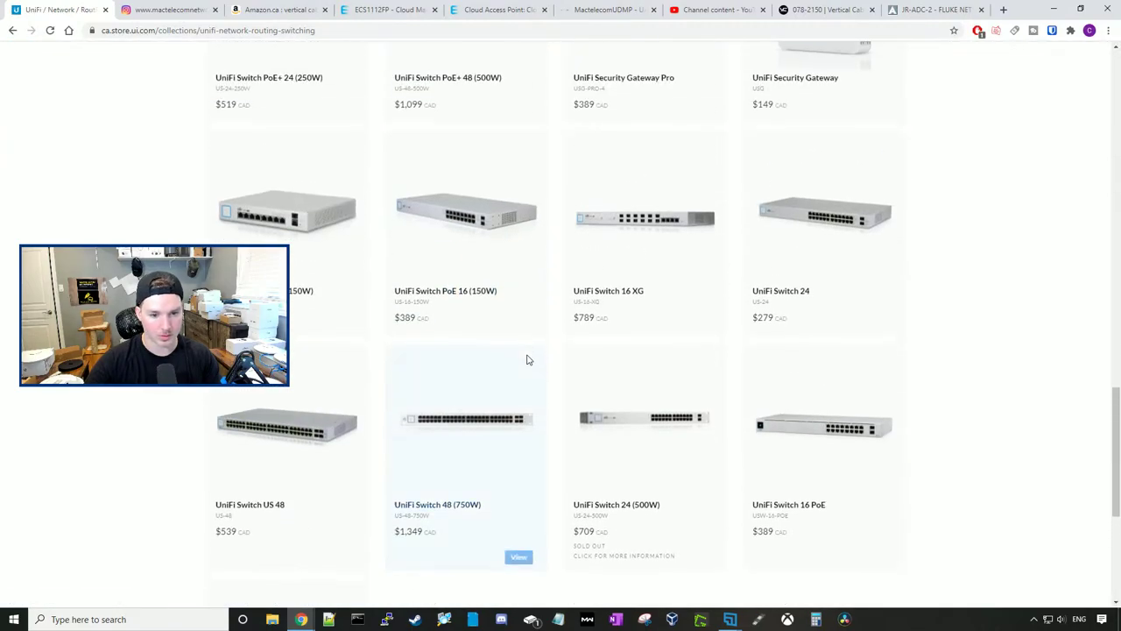
scroll(350, 324, down, 3)
scroll(421, 324, up, 2)
scroll(767, 291, up, 4)
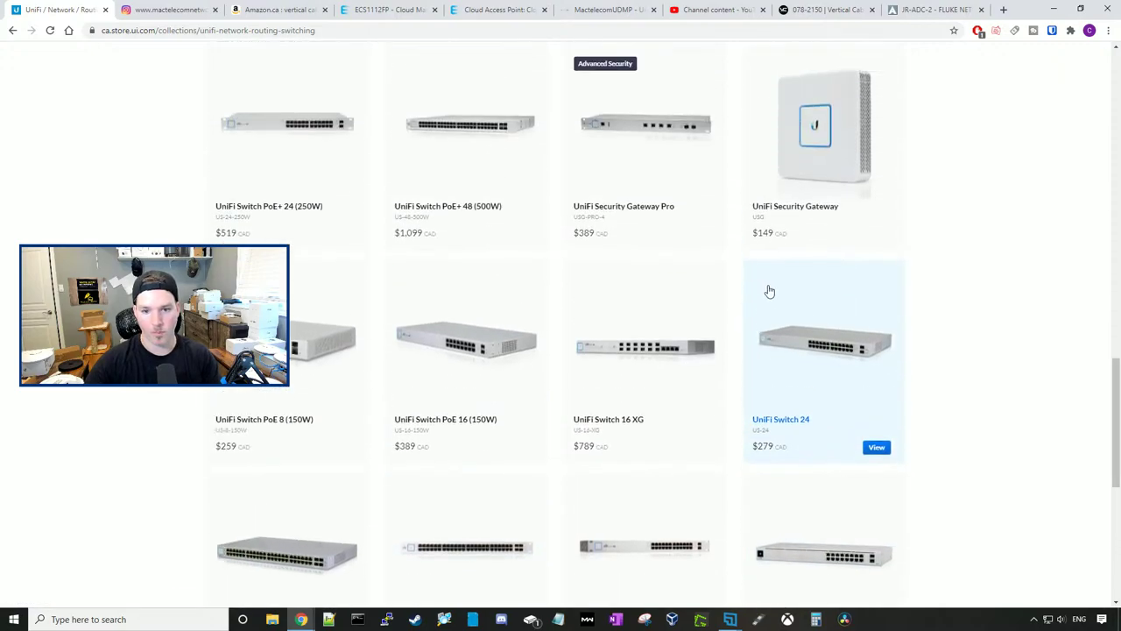
scroll(767, 293, up, 7)
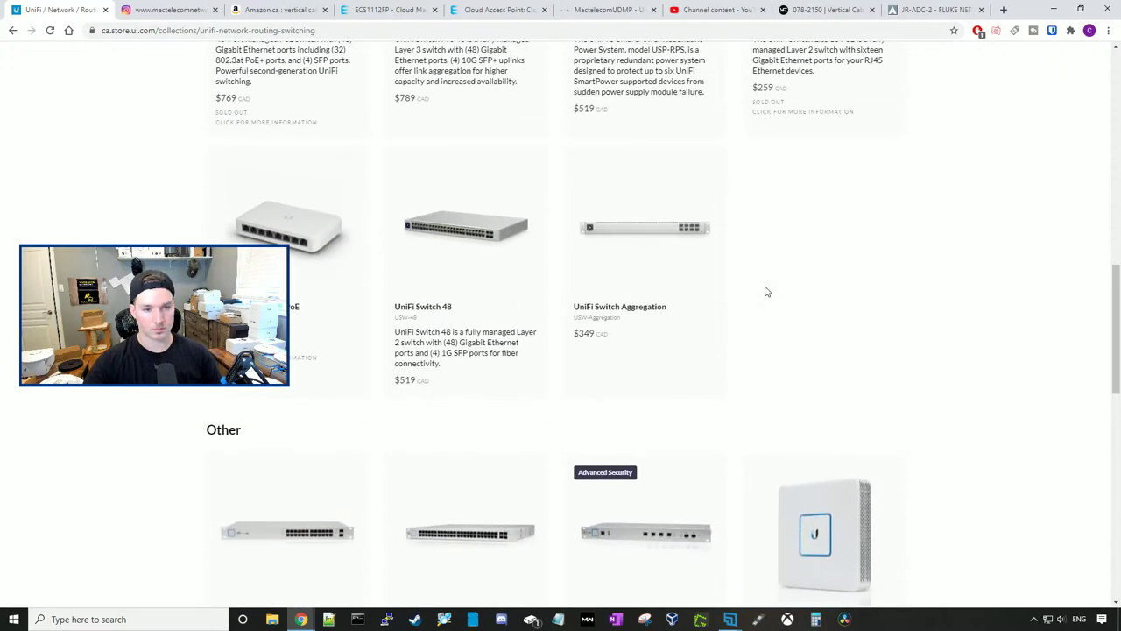
scroll(750, 305, up, 10)
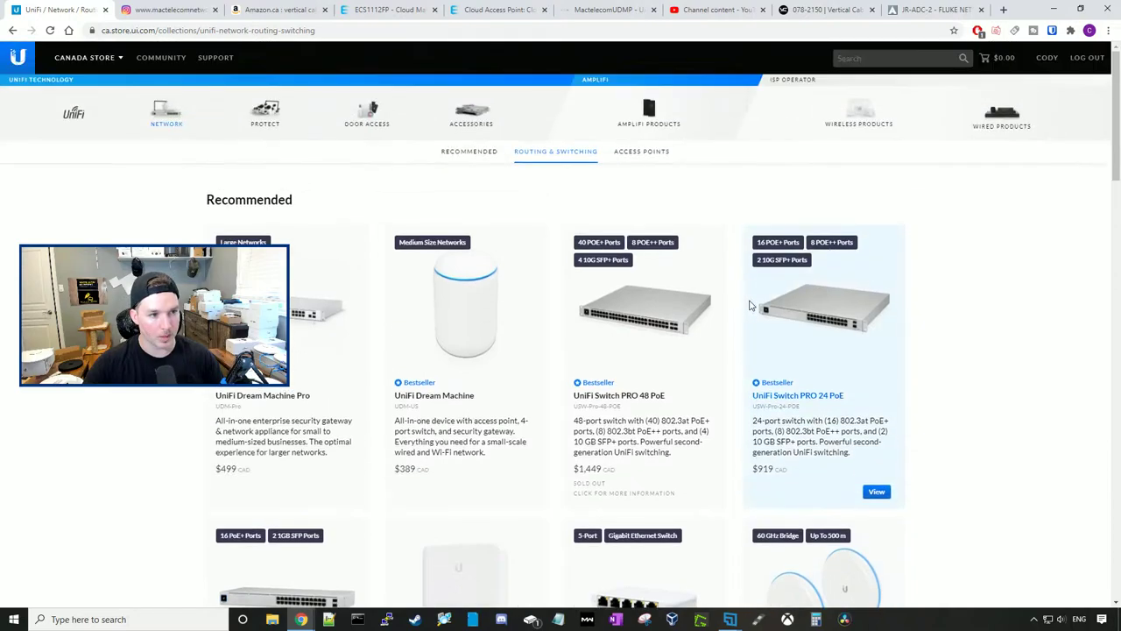
Switch to Ubiquiti's USA store and look through its routing and switching products for a 2.5 Gb switch
click(110, 59)
click(101, 79)
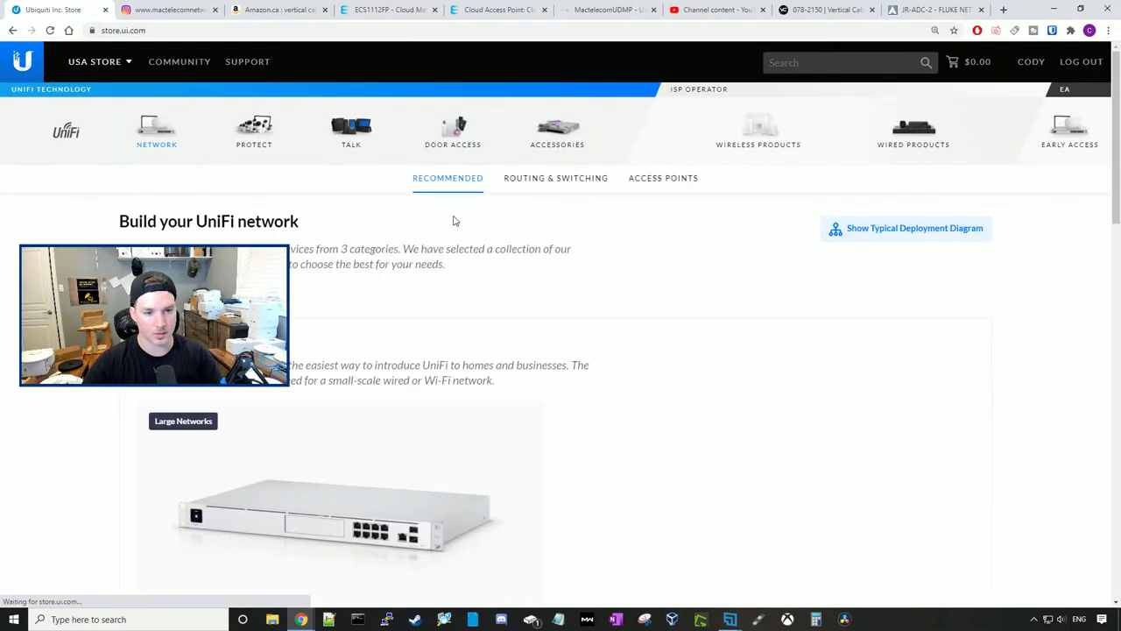
drag(551, 144, 550, 184)
scroll(500, 289, down, 10)
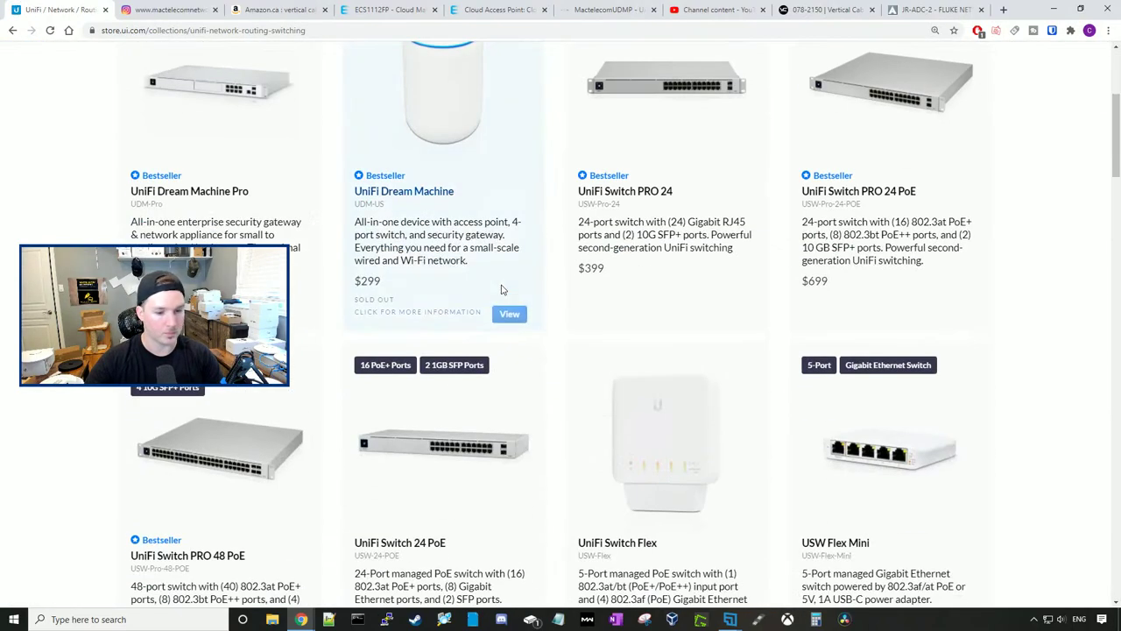
scroll(455, 332, down, 10)
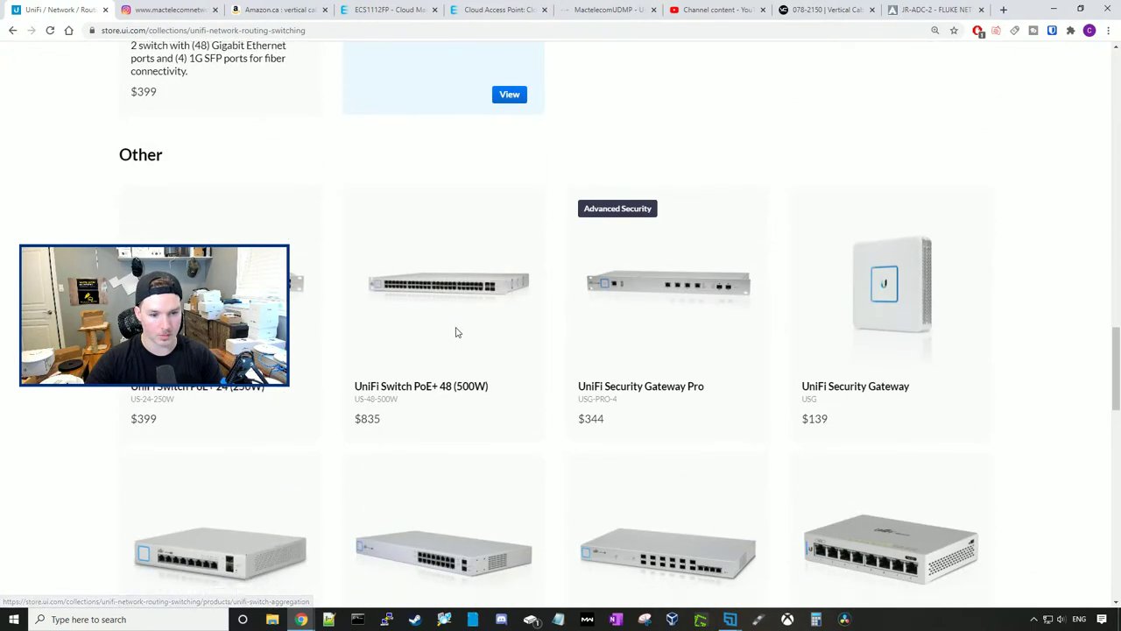
scroll(456, 332, down, 3)
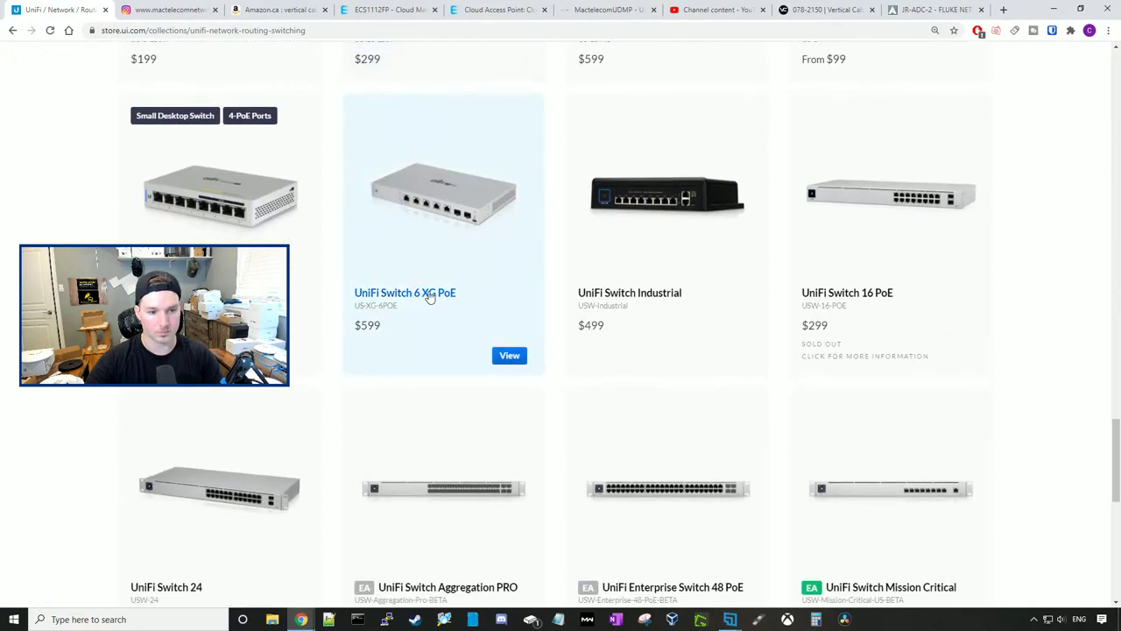
Open the UniFi Switch 6 XG PoE product page and review its description, port features and price
click(438, 344)
drag(443, 317, 472, 318)
scroll(525, 317, down, 3)
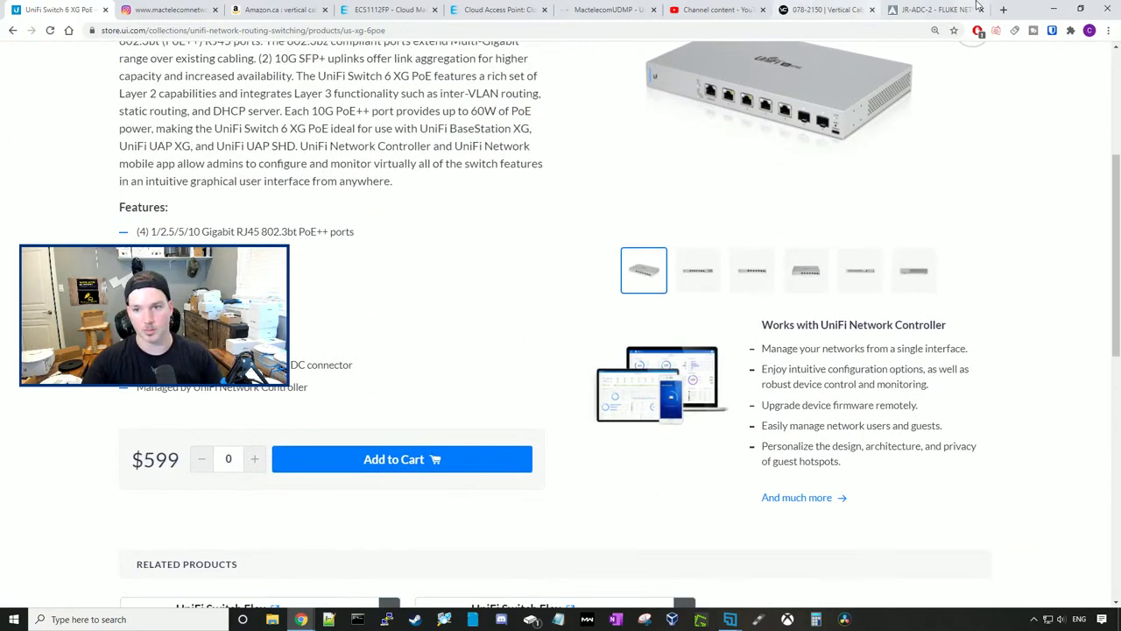
Search Amazon.ca for "qnap 2.5 gig switch" and look through the results
click(279, 10)
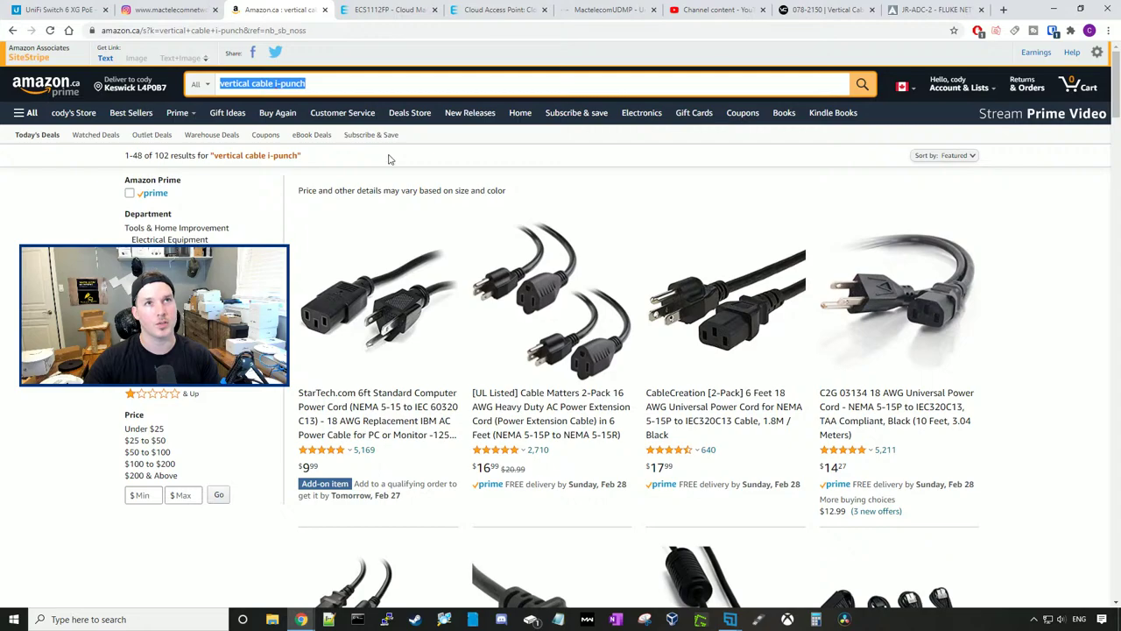
text(qnap 2)
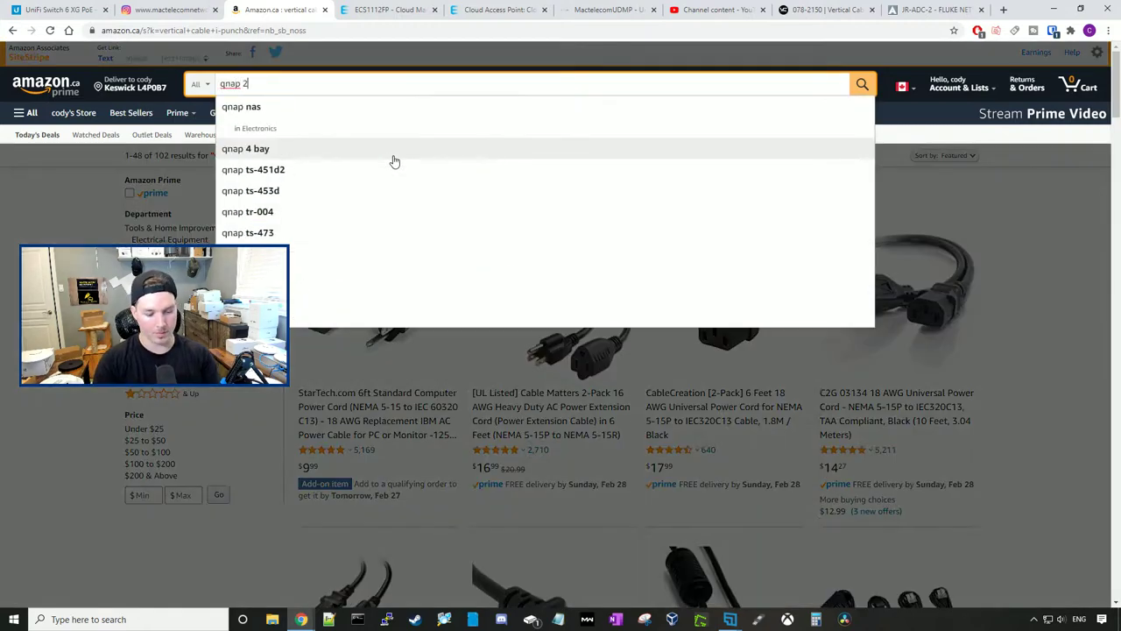
text(.5 gig switch)
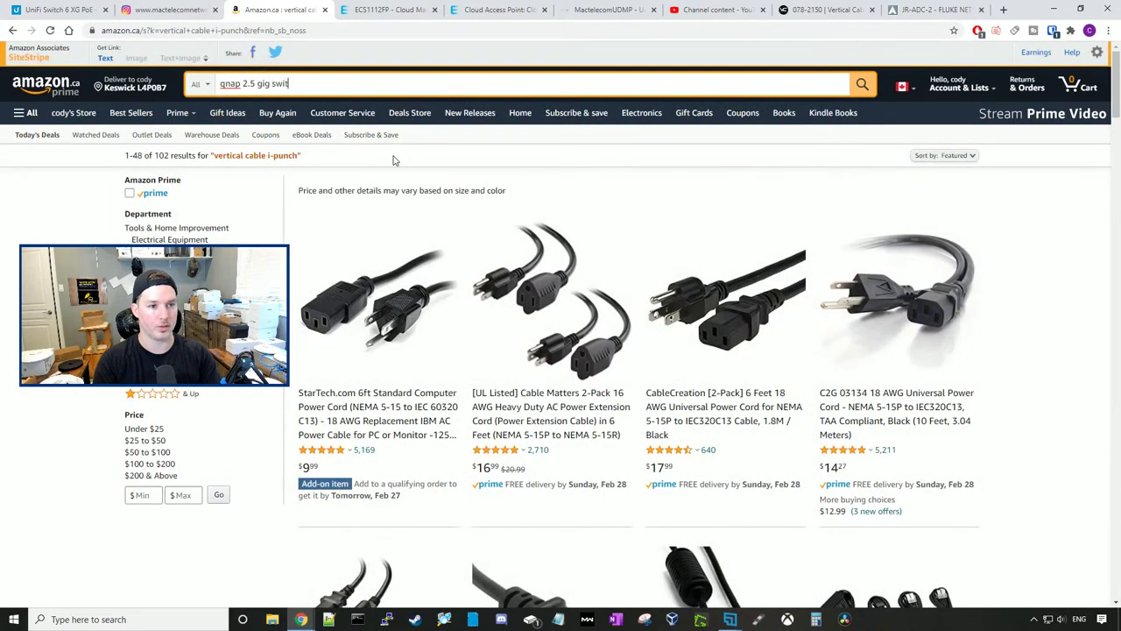
key(Return)
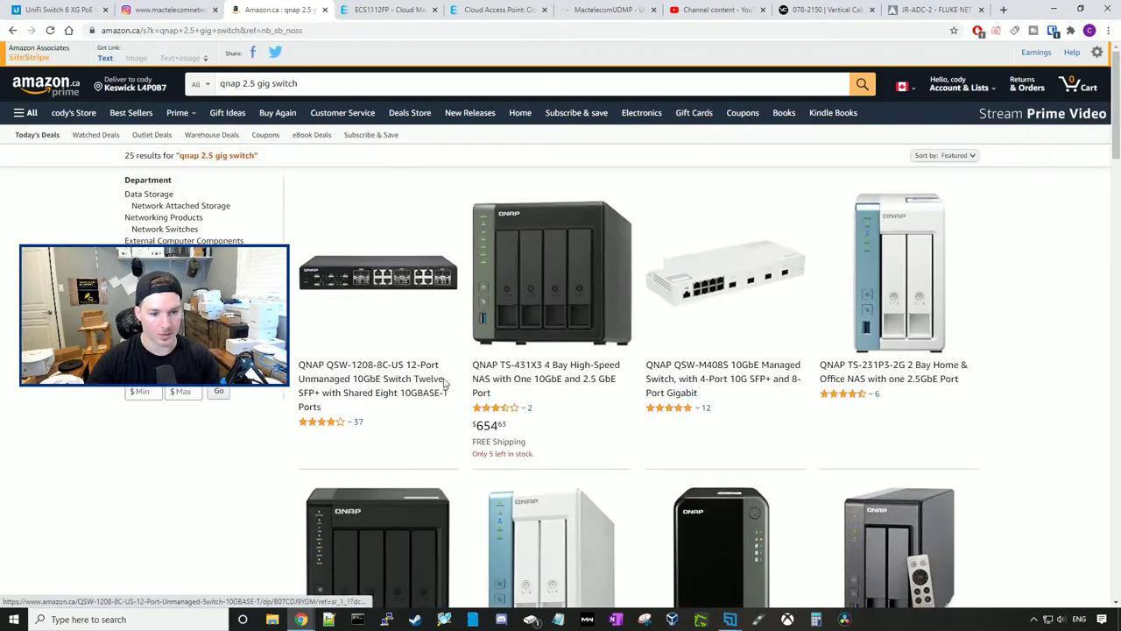
scroll(377, 353, down, 3)
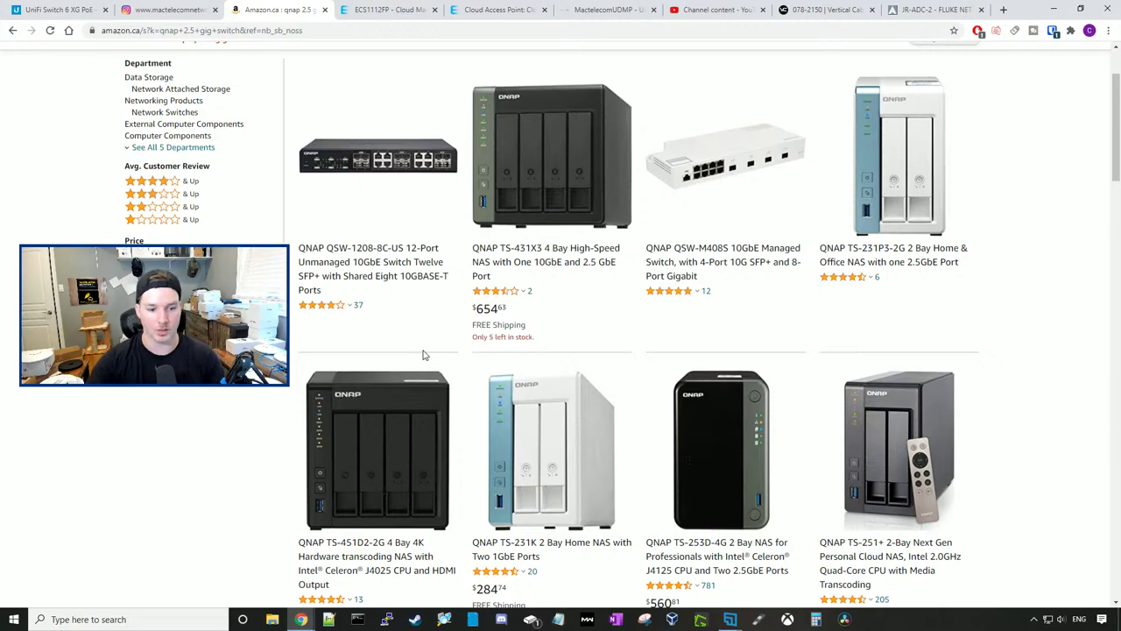
scroll(639, 324, down, 10)
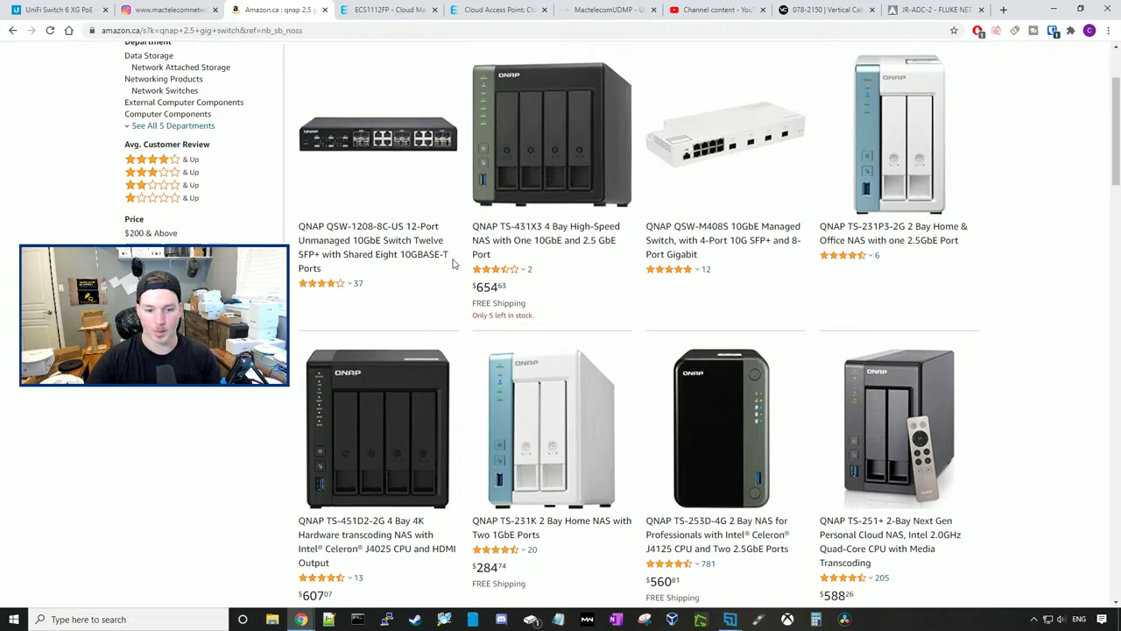
Read the live chat, check the moderation options for the message about YouTube not allowing links, and move the chat window off screen
key(alt+Tab)
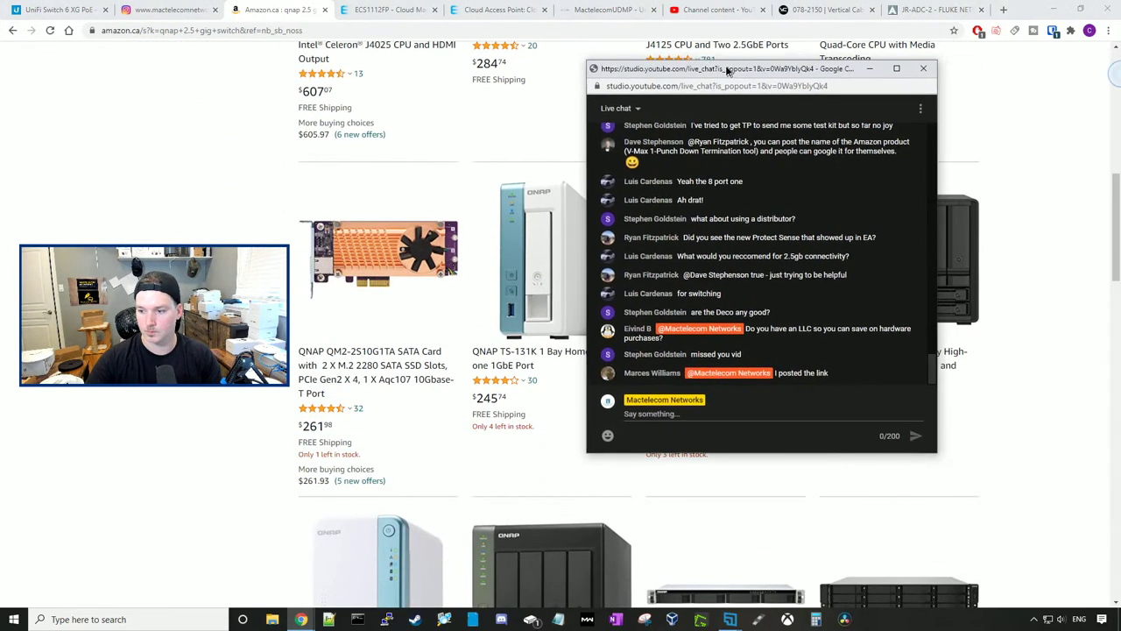
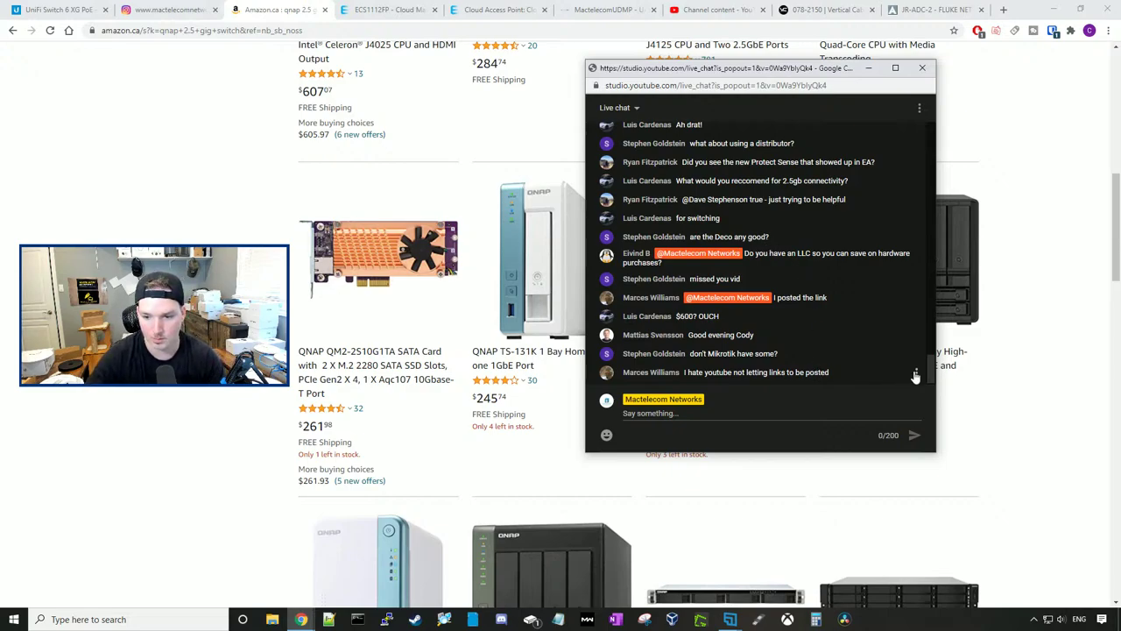
click(916, 374)
right_click(844, 304)
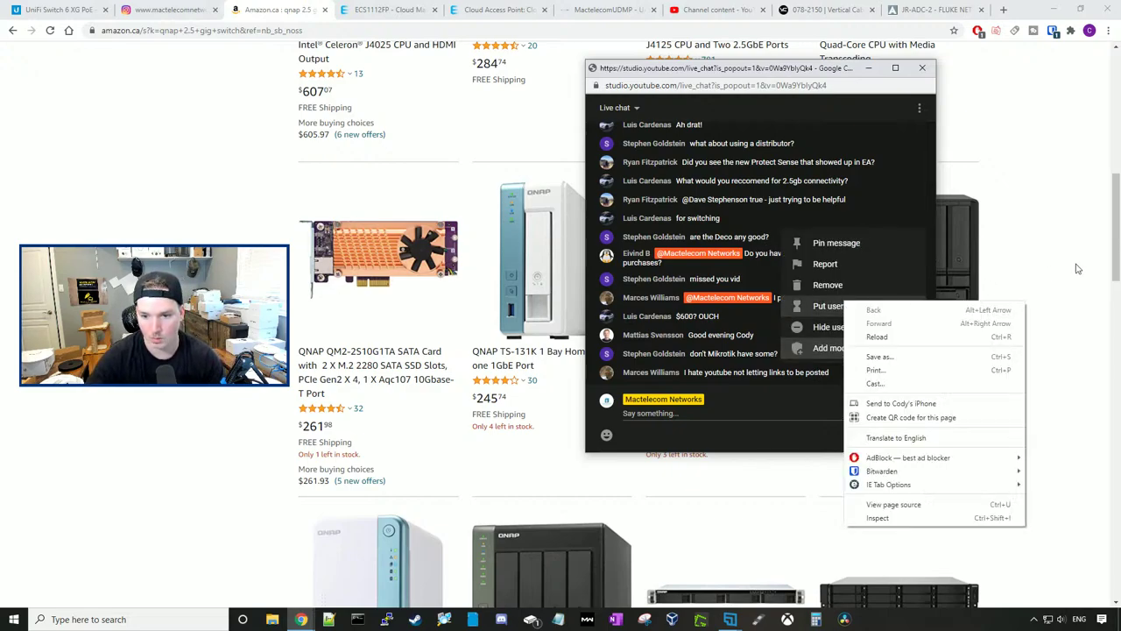
click(1103, 343)
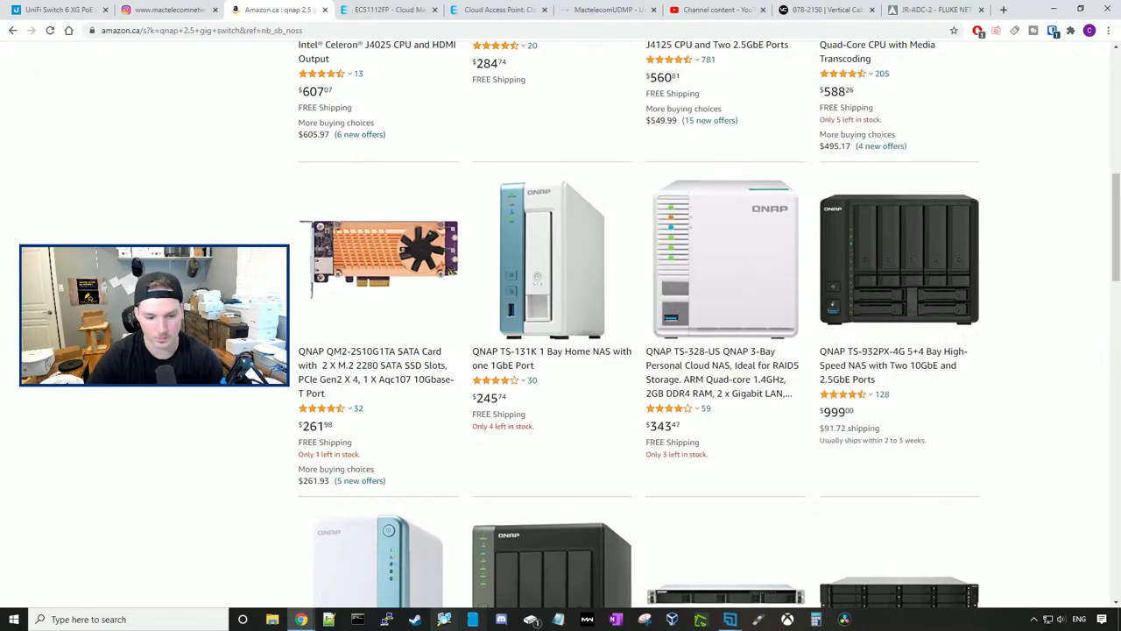
click(302, 619)
click(402, 561)
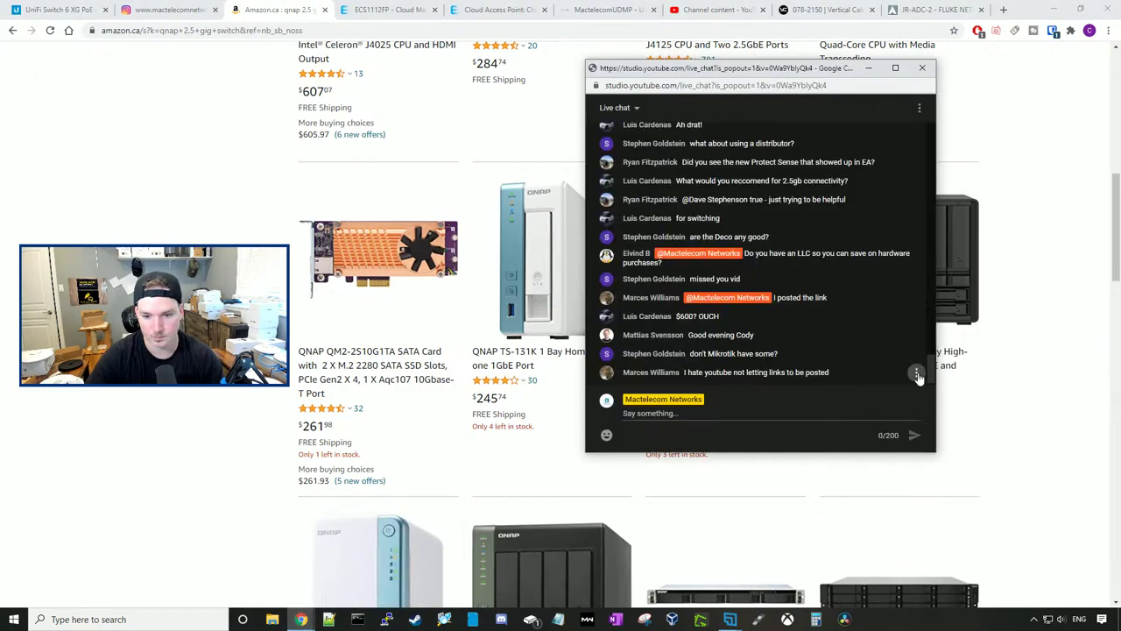
click(917, 374)
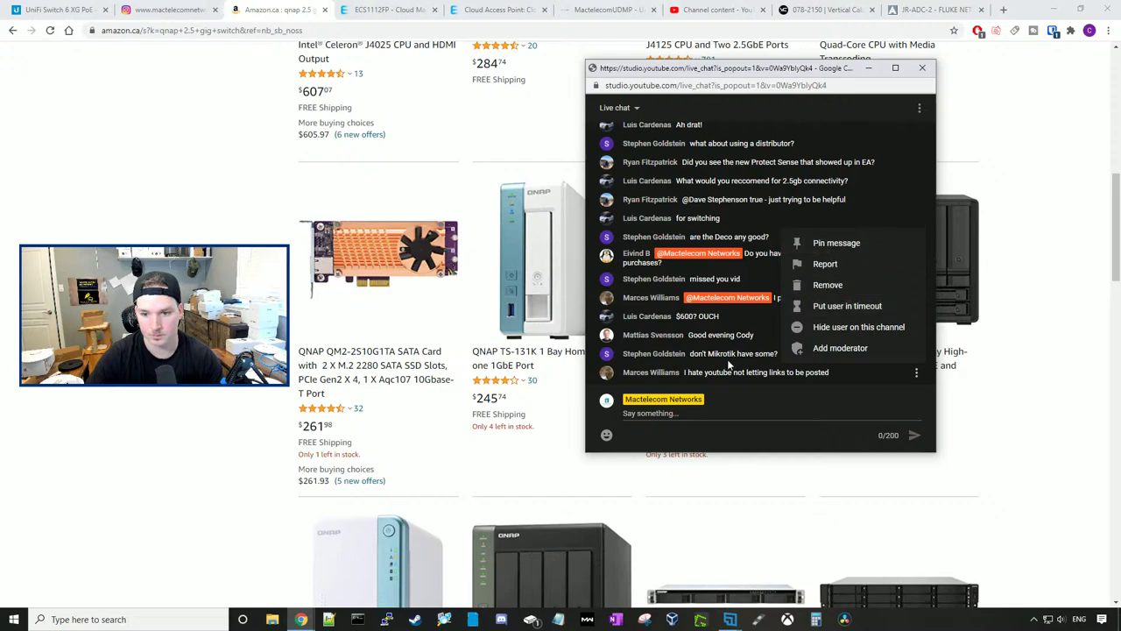
click(778, 416)
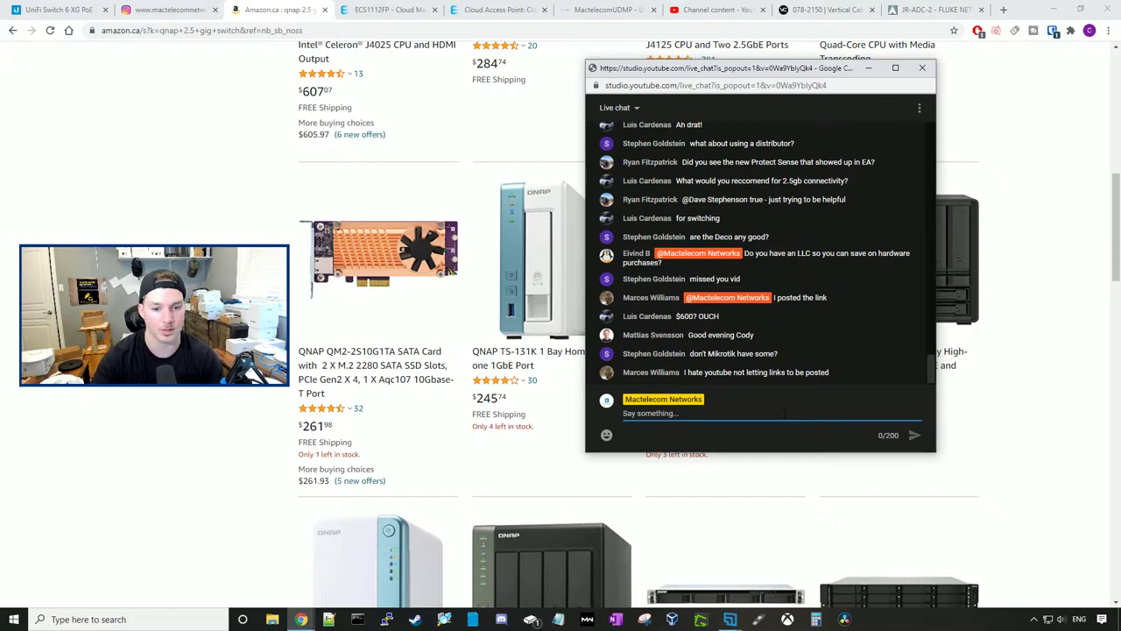
drag(668, 70, 1120, 71)
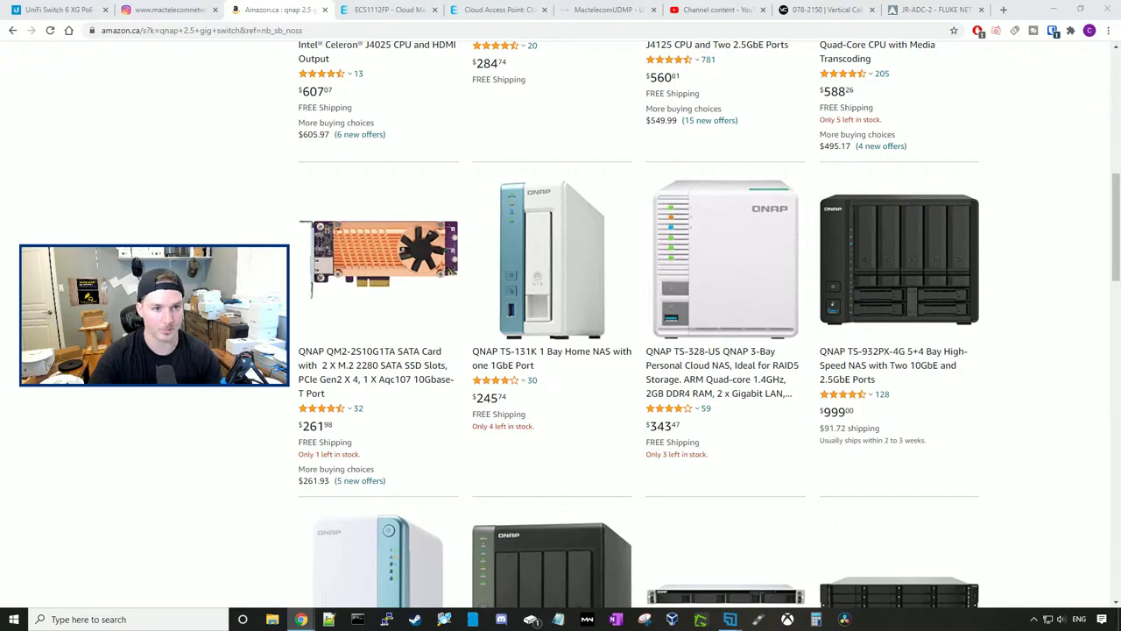
Close the Amazon results and look over EnGenius's cloud-managed indoor Wi-Fi access points
scroll(180, 173, up, 3)
scroll(180, 172, up, 3)
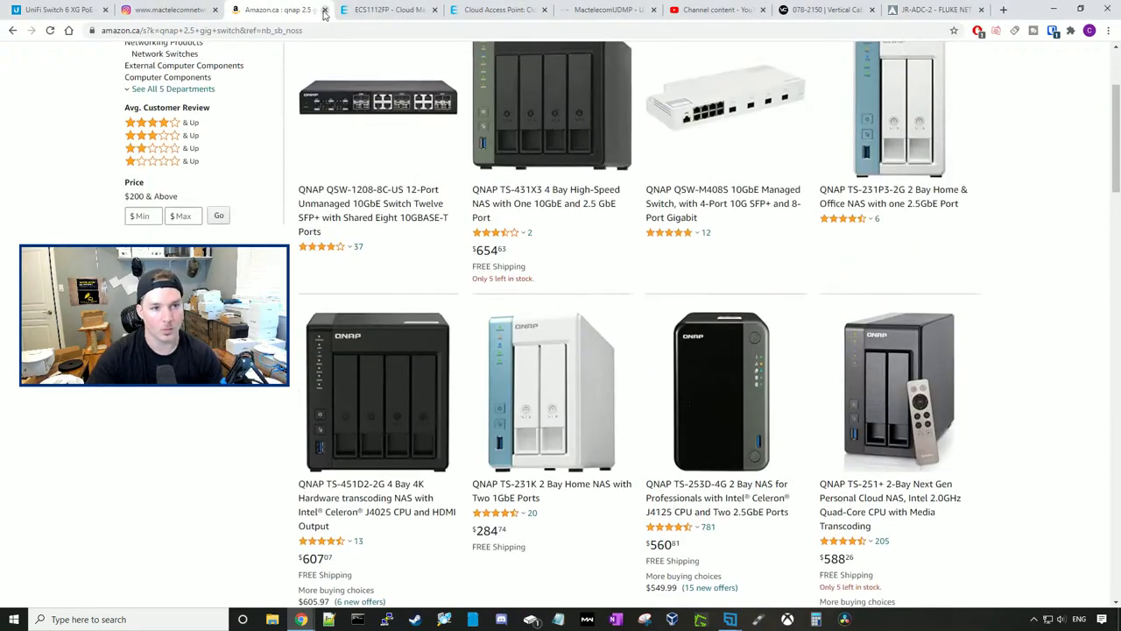
click(325, 9)
drag(385, 10, 280, 12)
scroll(355, 149, up, 1)
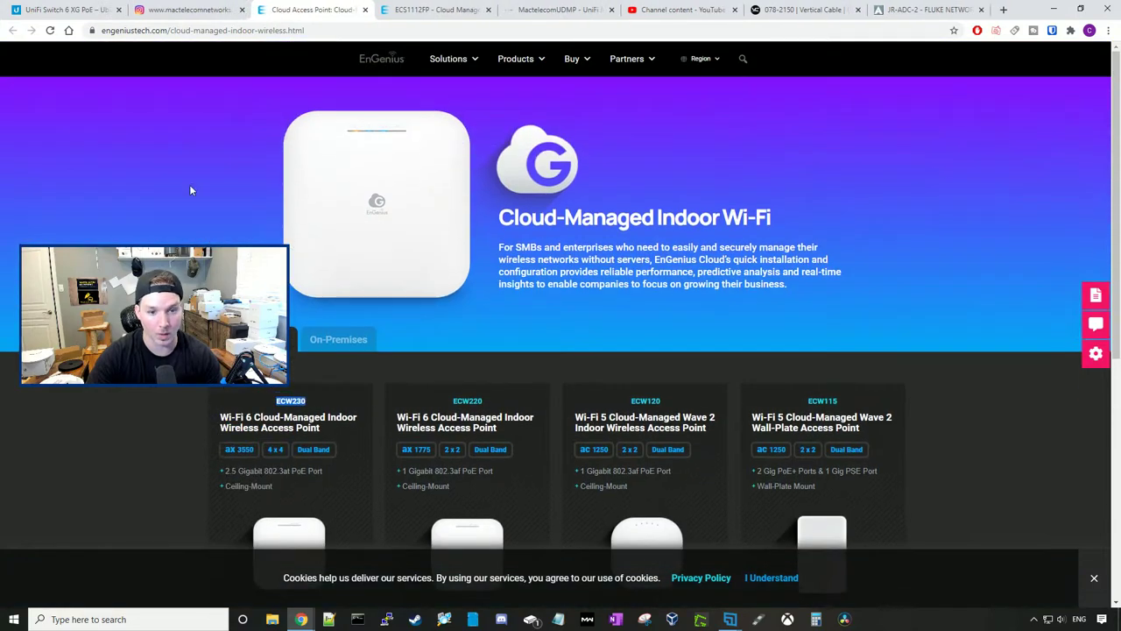
scroll(217, 183, down, 1)
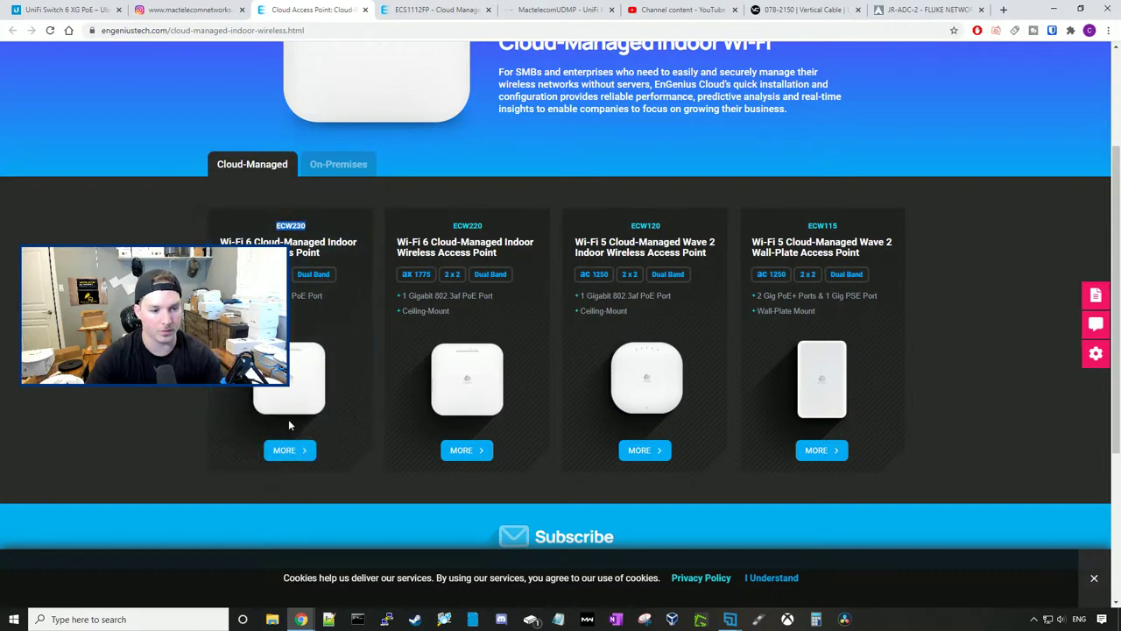
Open the ECW230 access point page, highlight its model and 4×4 description, and show the ECS1112FP switch page
click(289, 450)
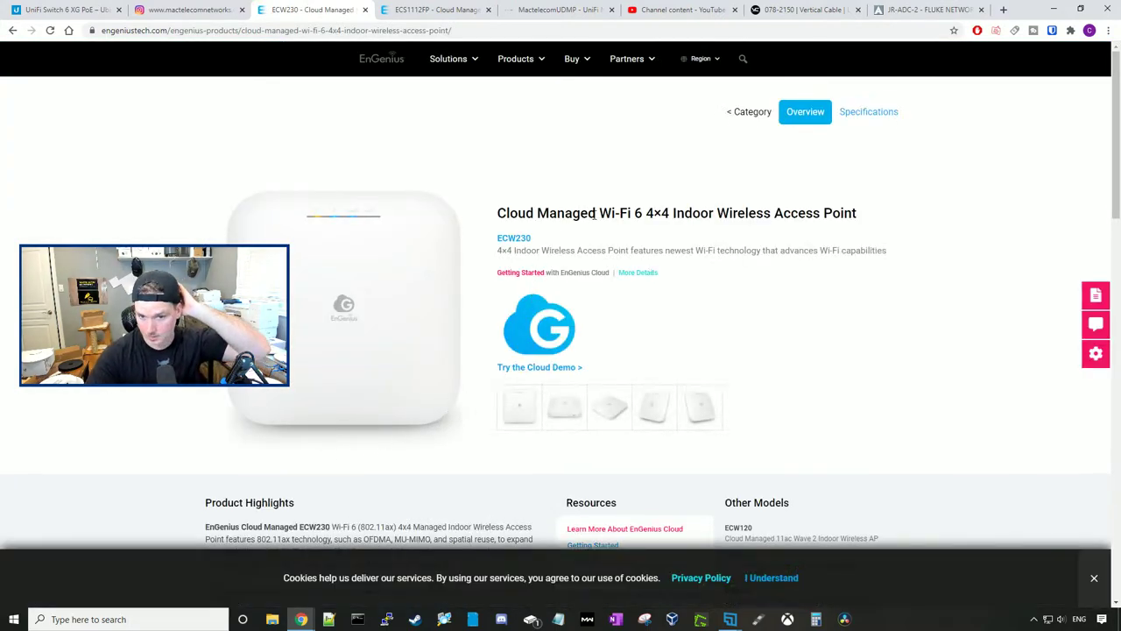
double_click(530, 238)
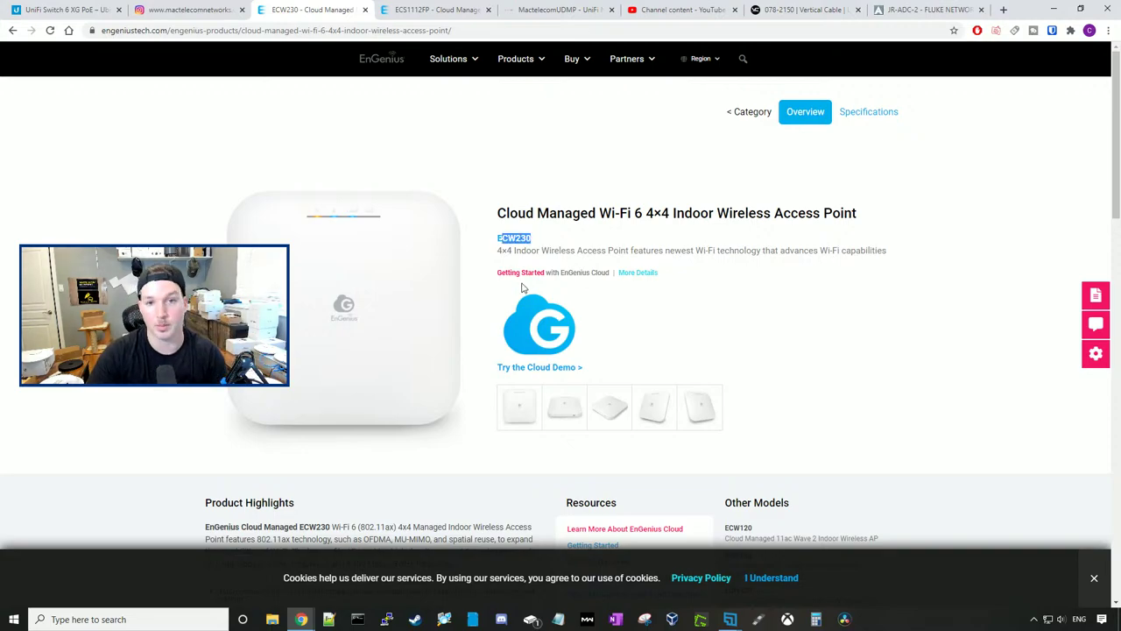
double_click(504, 250)
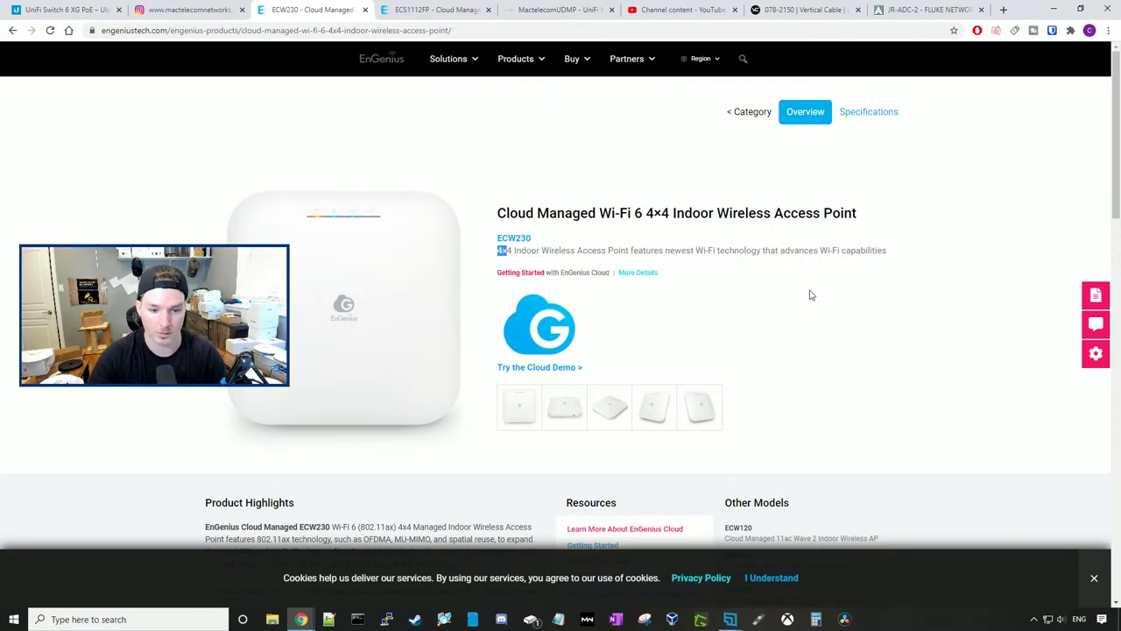
scroll(812, 298, down, 3)
scroll(802, 306, up, 2)
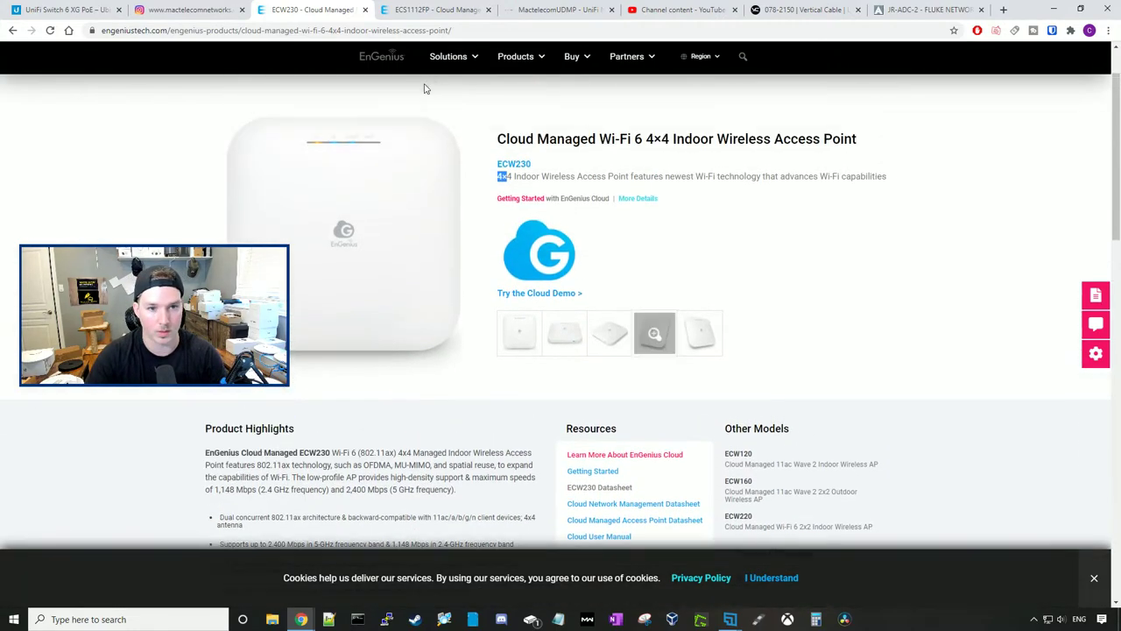
click(435, 9)
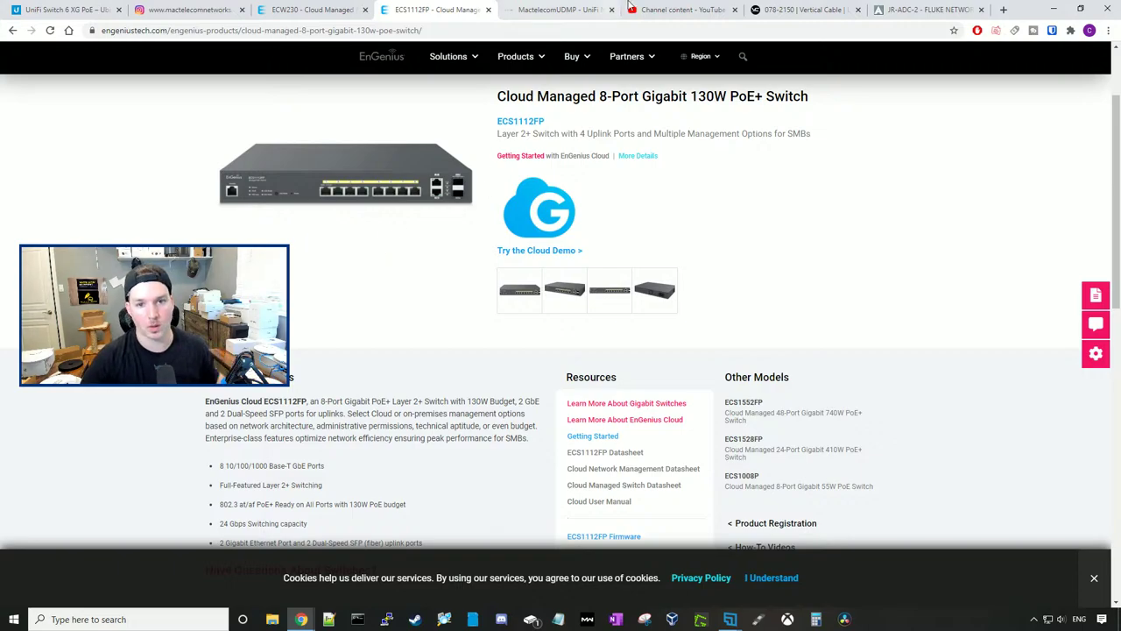
Search the channel's videos in YouTube Studio for "sky"
click(666, 10)
click(411, 58)
text(sky)
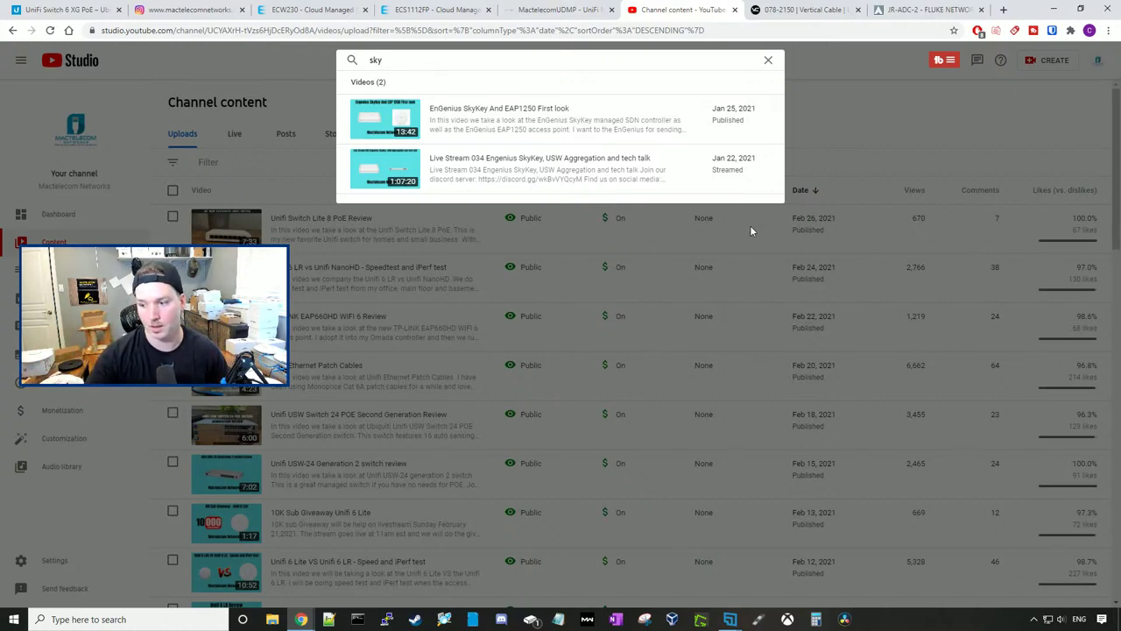
Bring up the live chat and highlight the message about the D-Link DWA-X1850 AX1800 Wi-Fi 6 USB adapter
key(alt+Tab)
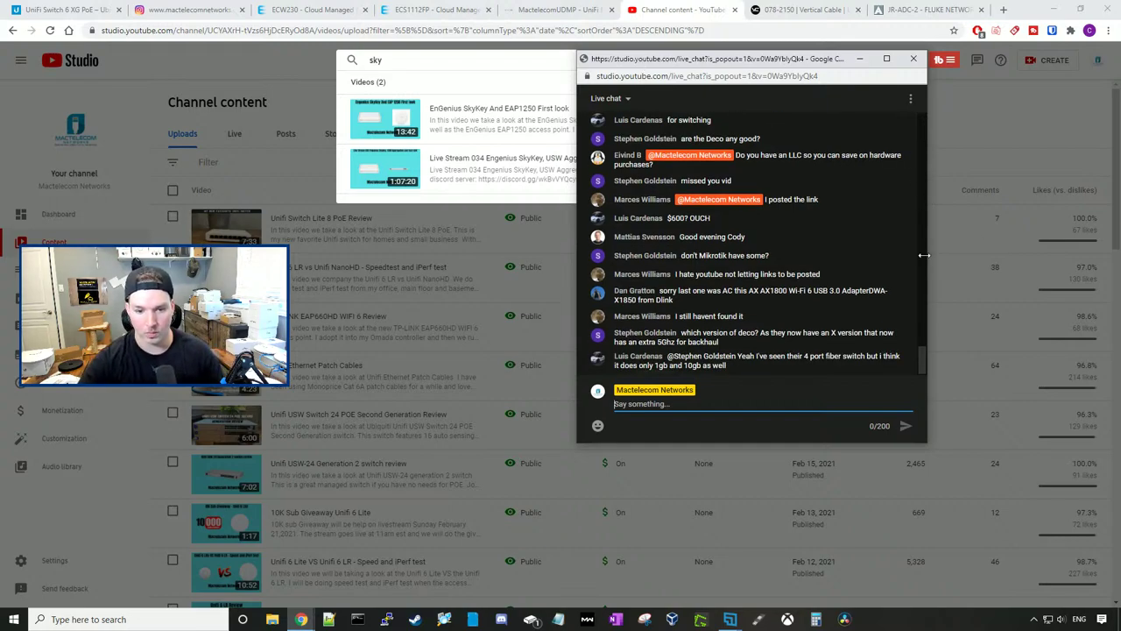
drag(656, 291, 788, 308)
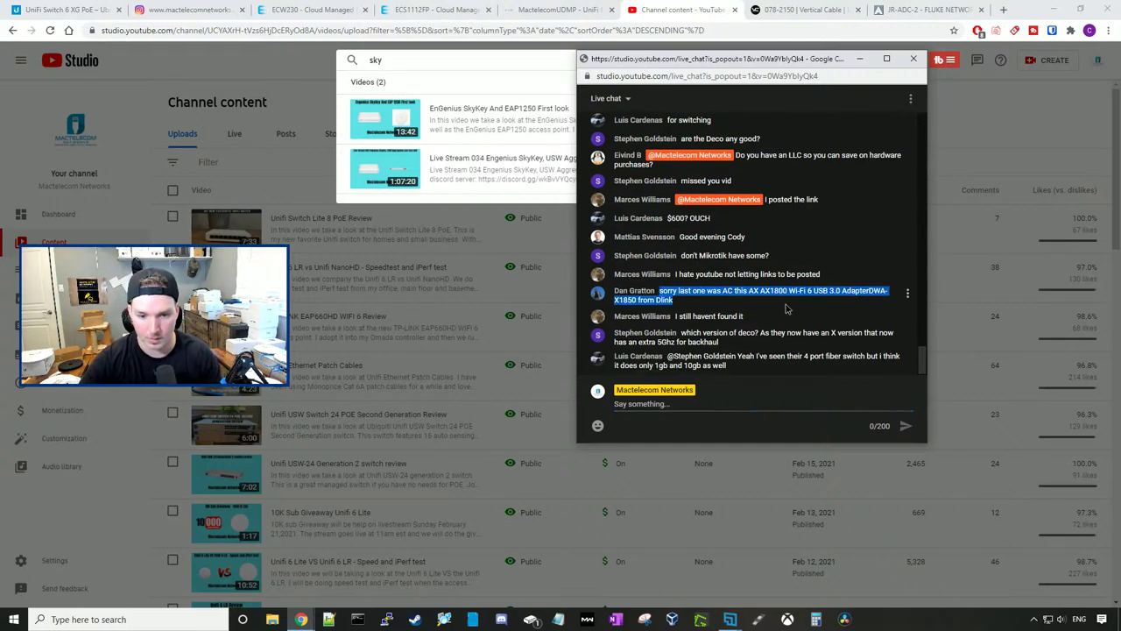
click(329, 620)
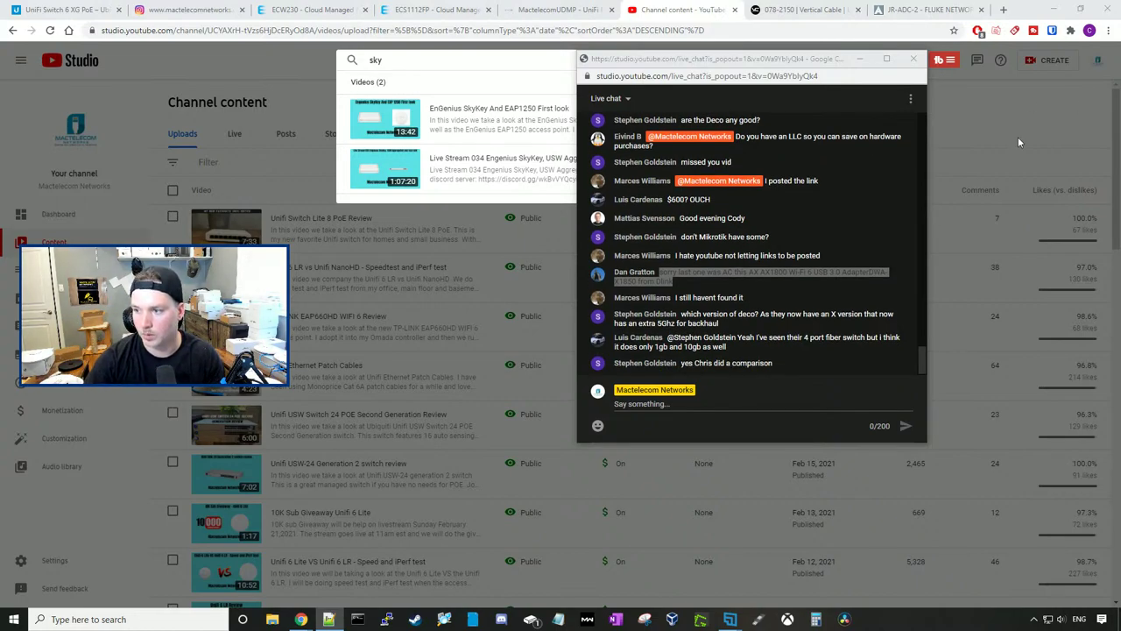
drag(843, 60, 769, 59)
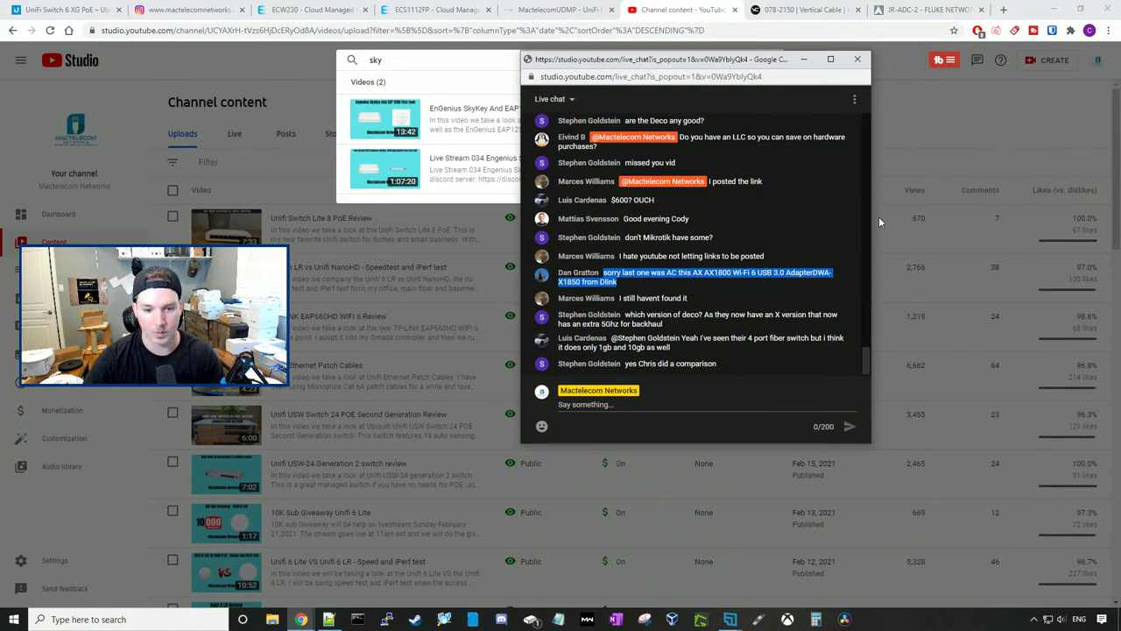
click(766, 272)
key(alt+Tab)
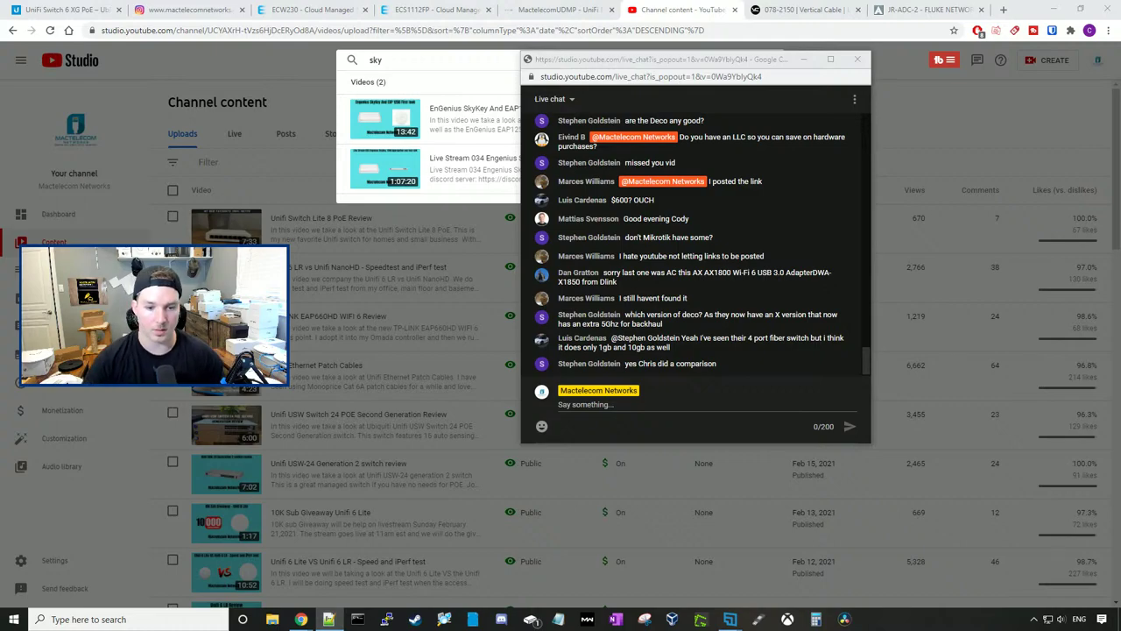
Search the channel's videos for "deco", open the TP-Link Deco X60 mesh video's details and highlight its title
click(401, 64)
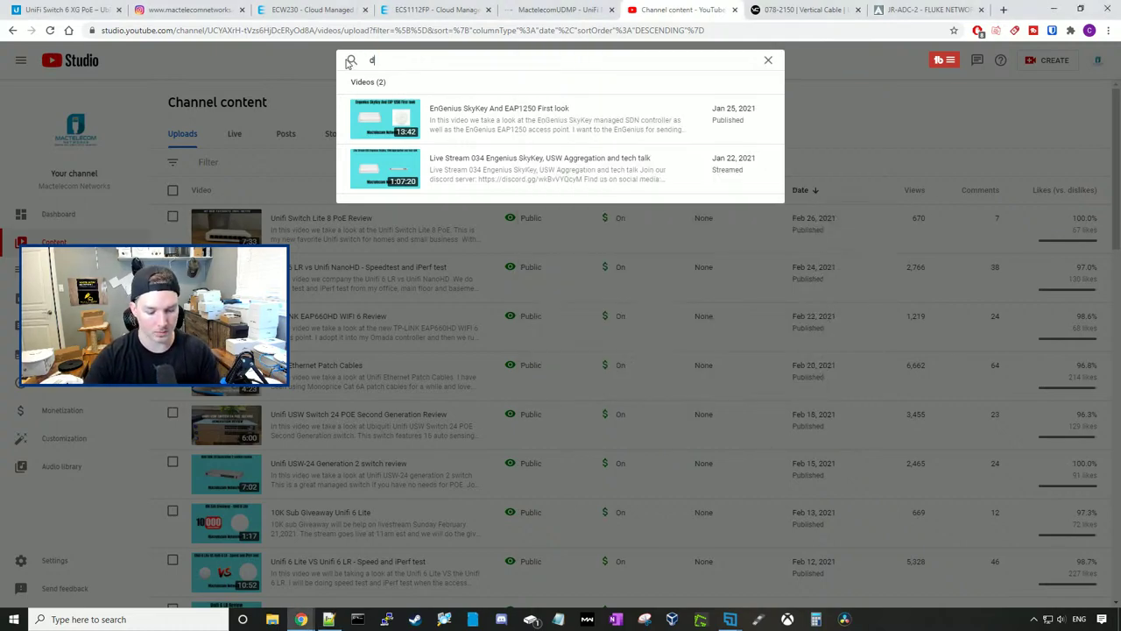
click(421, 112)
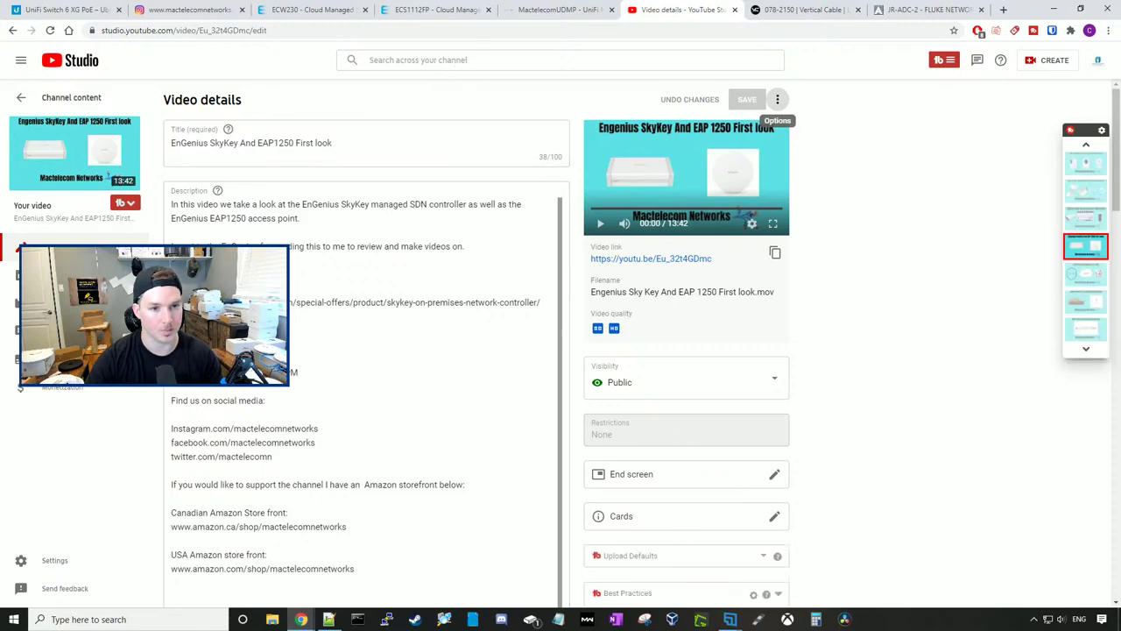
click(484, 60)
text(deco)
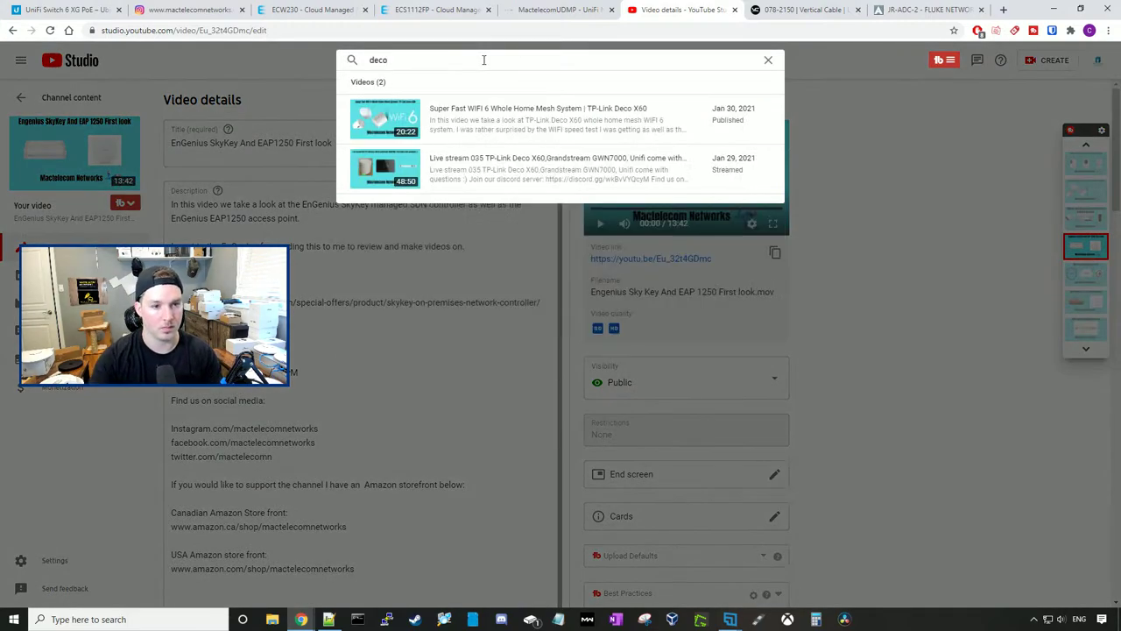
click(518, 107)
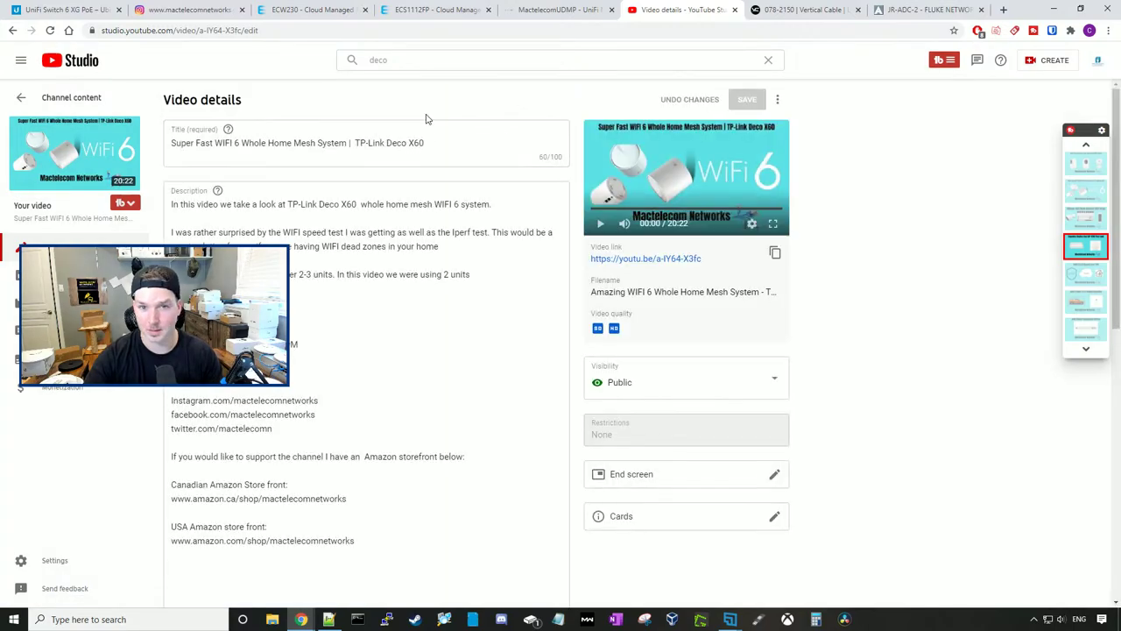
click(360, 143)
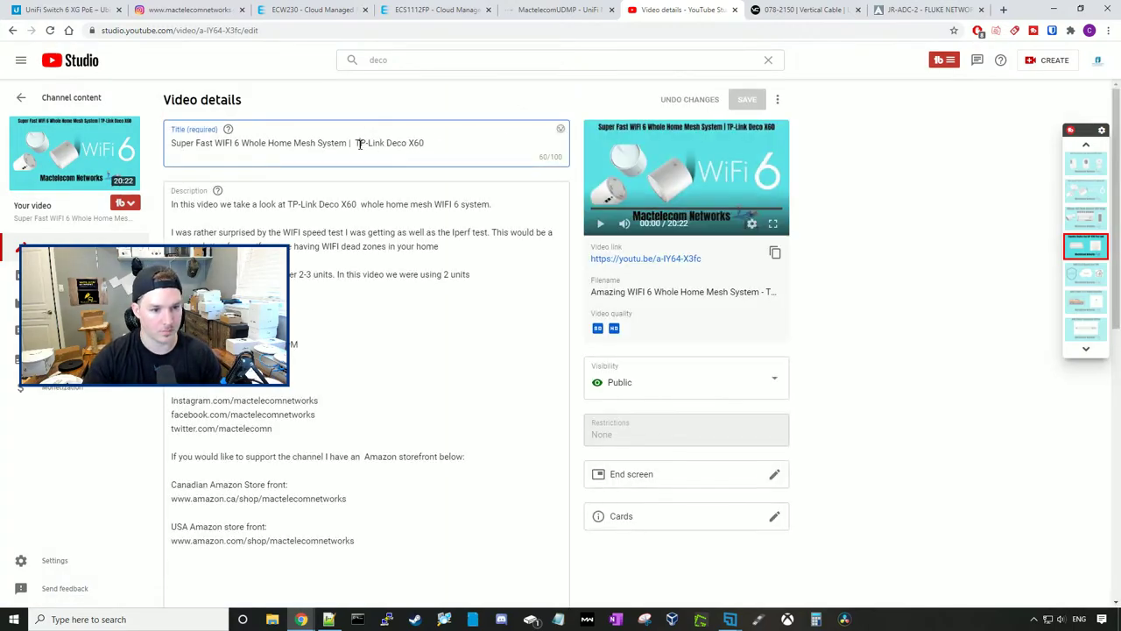
drag(359, 145, 464, 165)
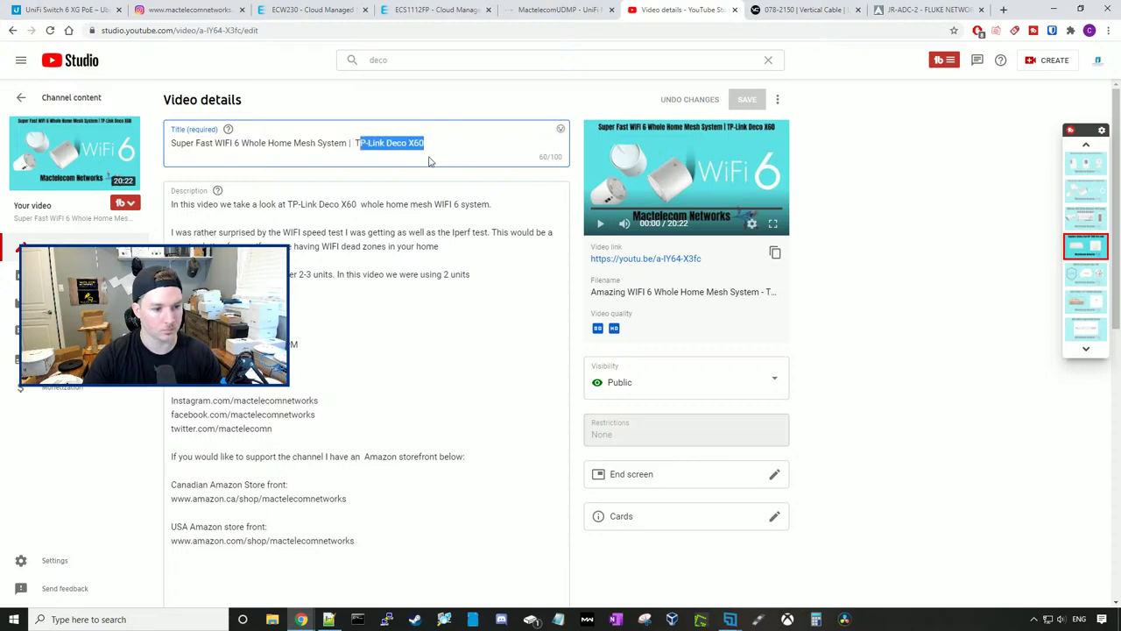
key(ctrl+a)
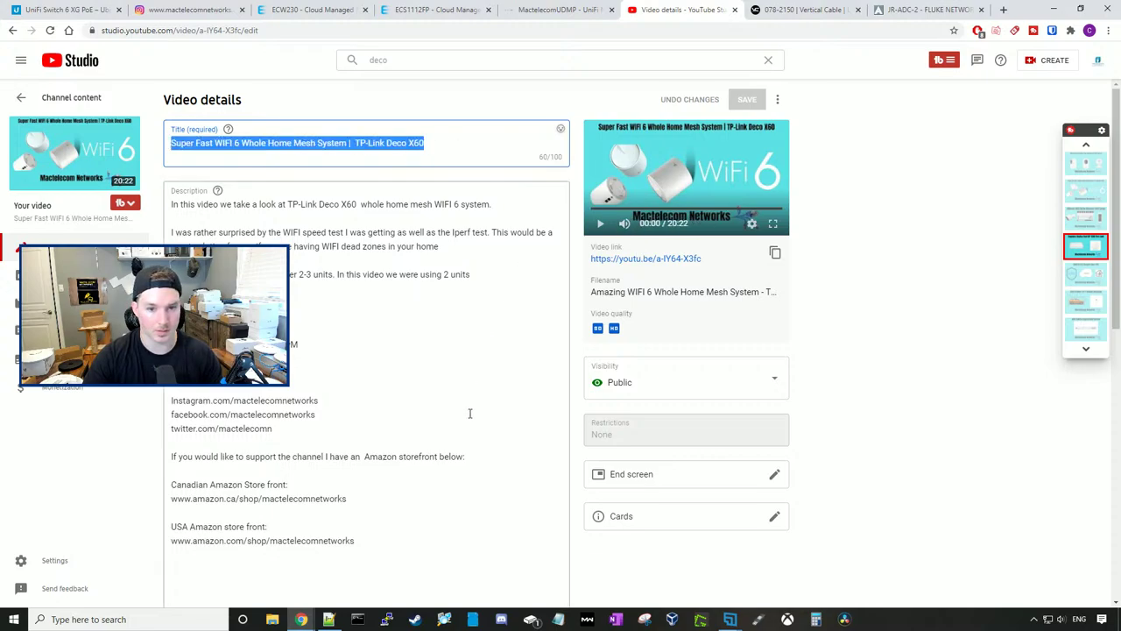
Bring the live chat back over the video details, read the Deco questions, and move the chat window off screen
click(301, 619)
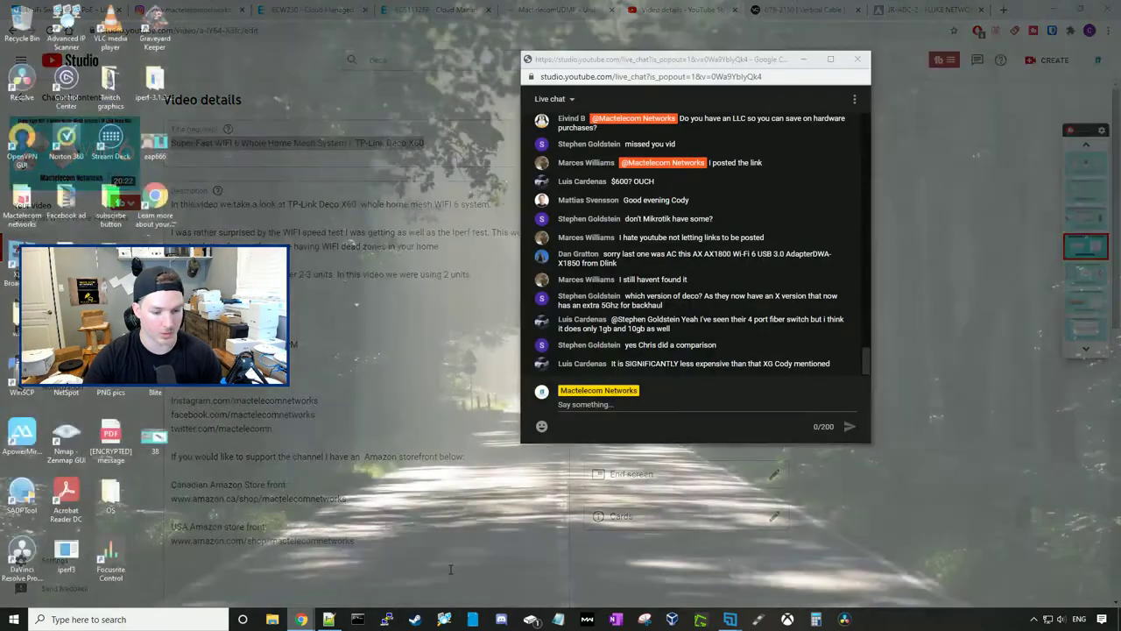
click(450, 569)
drag(654, 64, 584, 43)
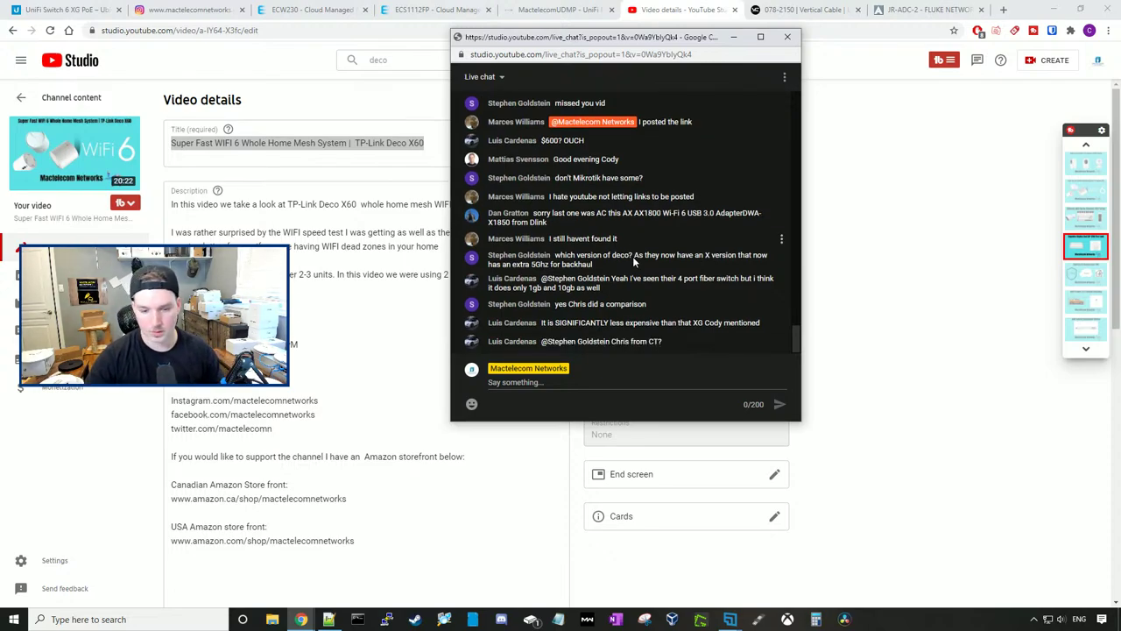
drag(675, 40, 1120, 49)
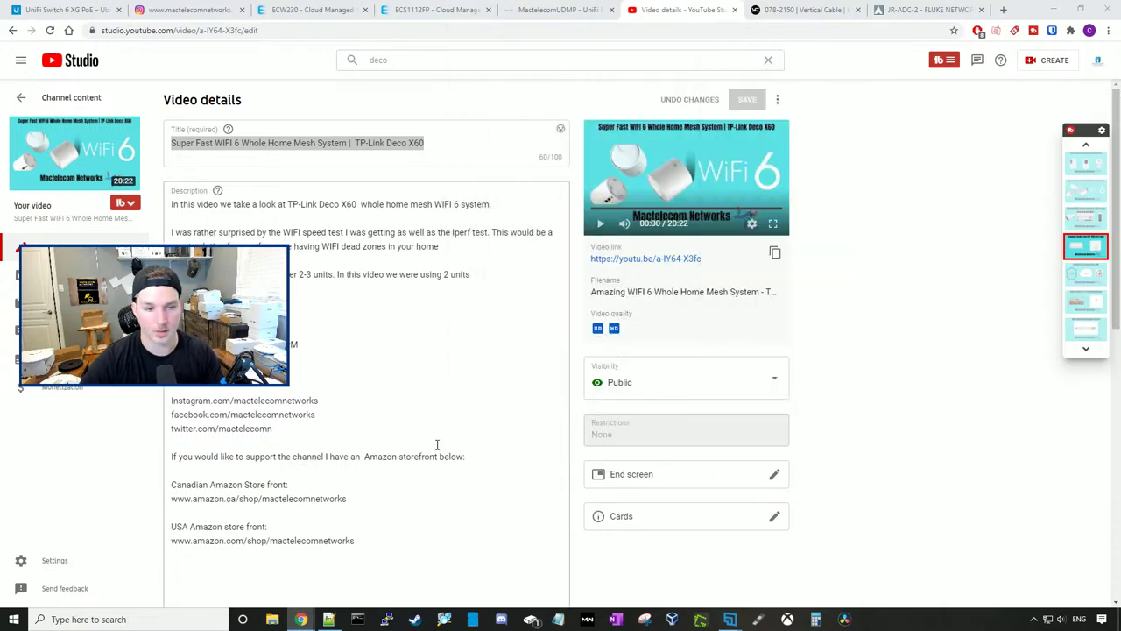
Close the Anixter JackRapid termination tool page and show the device overview in the UniFi Network controller
click(914, 6)
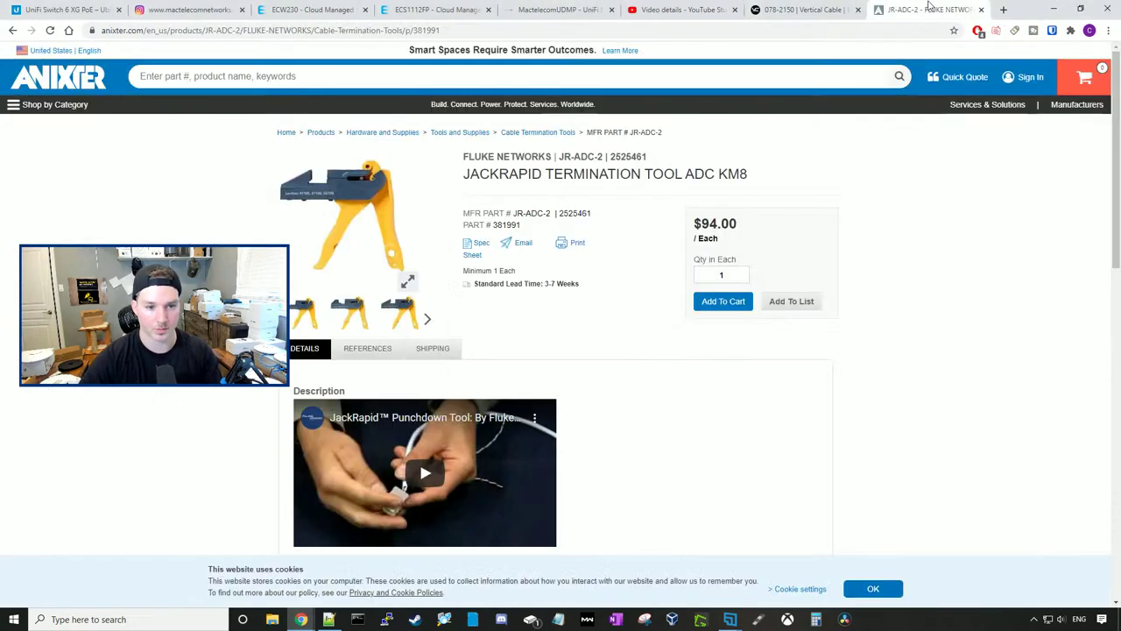
click(982, 10)
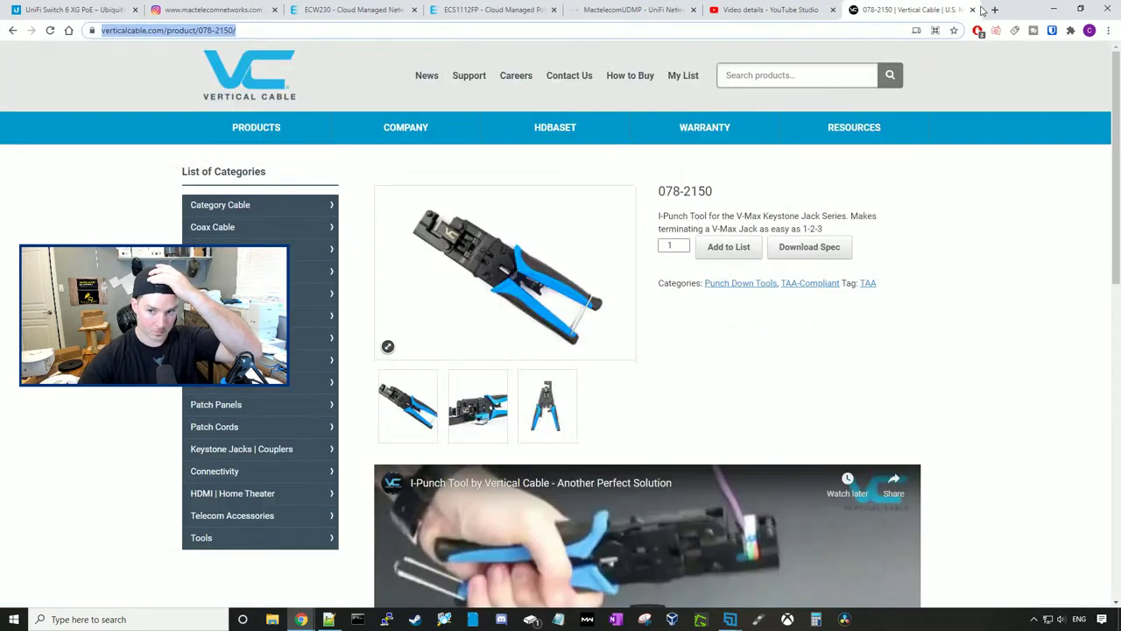
click(771, 9)
click(635, 10)
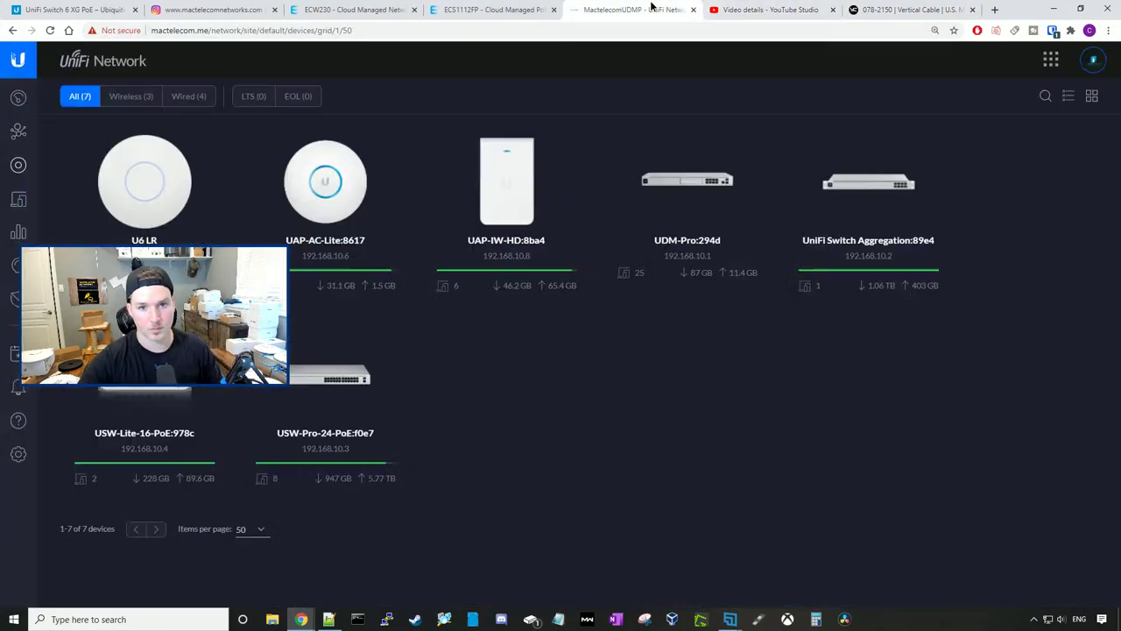
Close the UniFi Network controller page and return to the beginning of the UniFi Switch 6 XG PoE store page
click(692, 9)
click(495, 9)
click(354, 10)
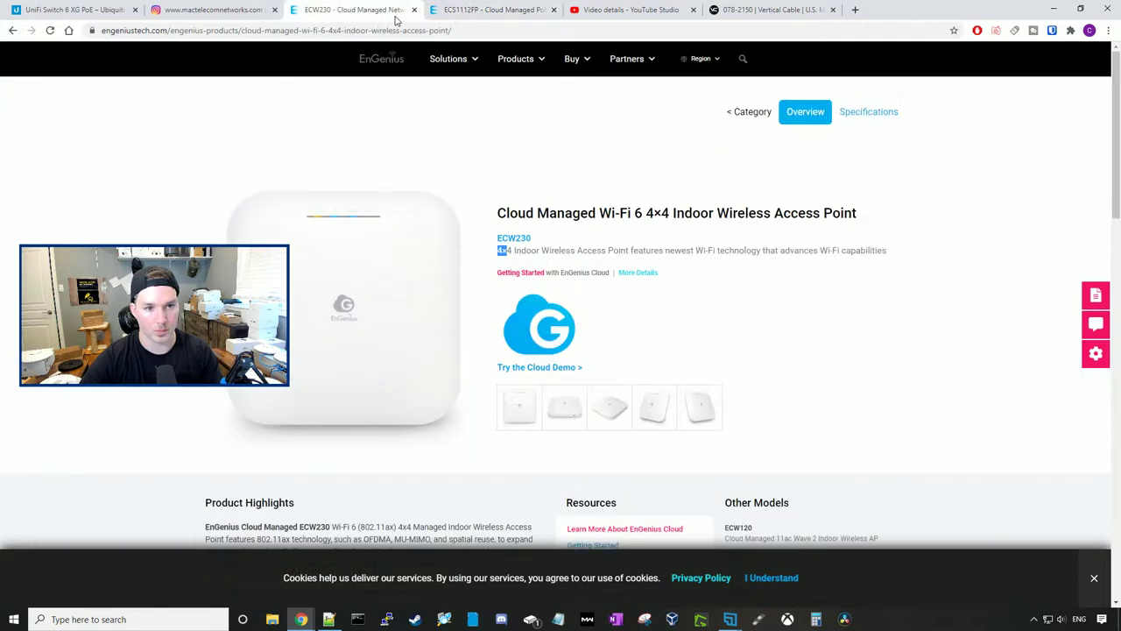
click(74, 10)
scroll(251, 172, up, 5)
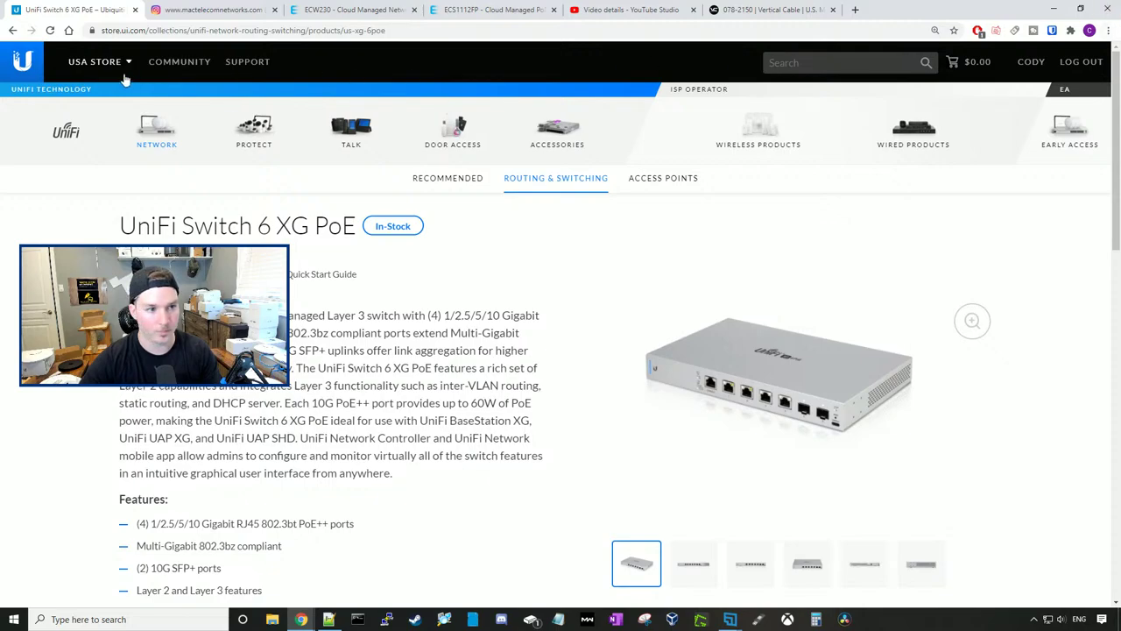
View the Ubiquiti community's latest software releases, and go from there to the Ubiquiti home page
click(177, 63)
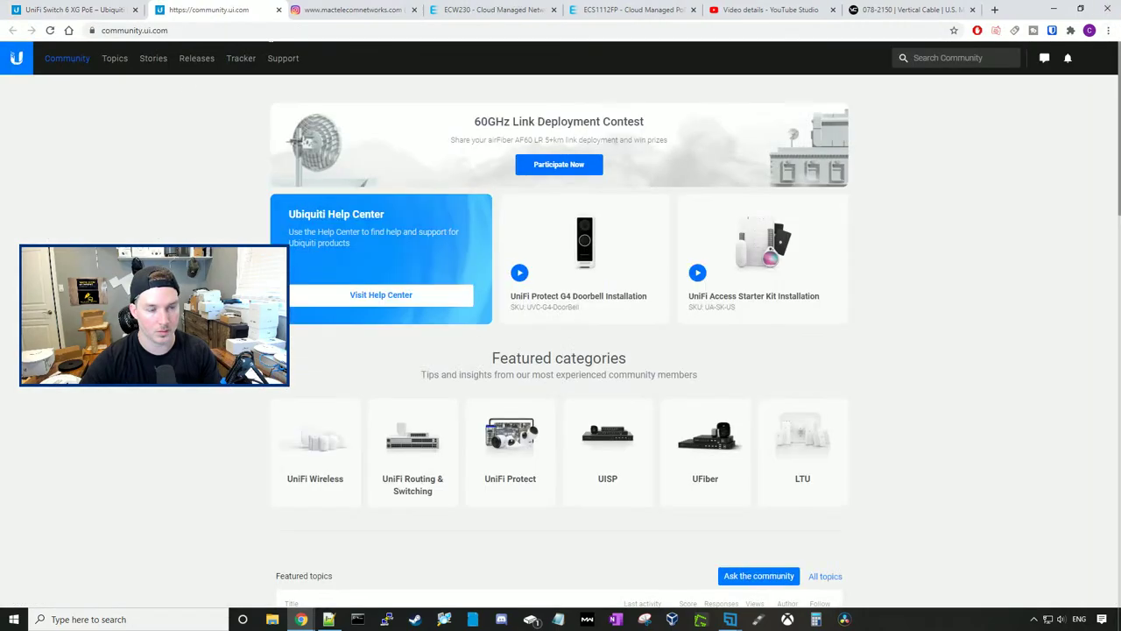
key(ctrl+w)
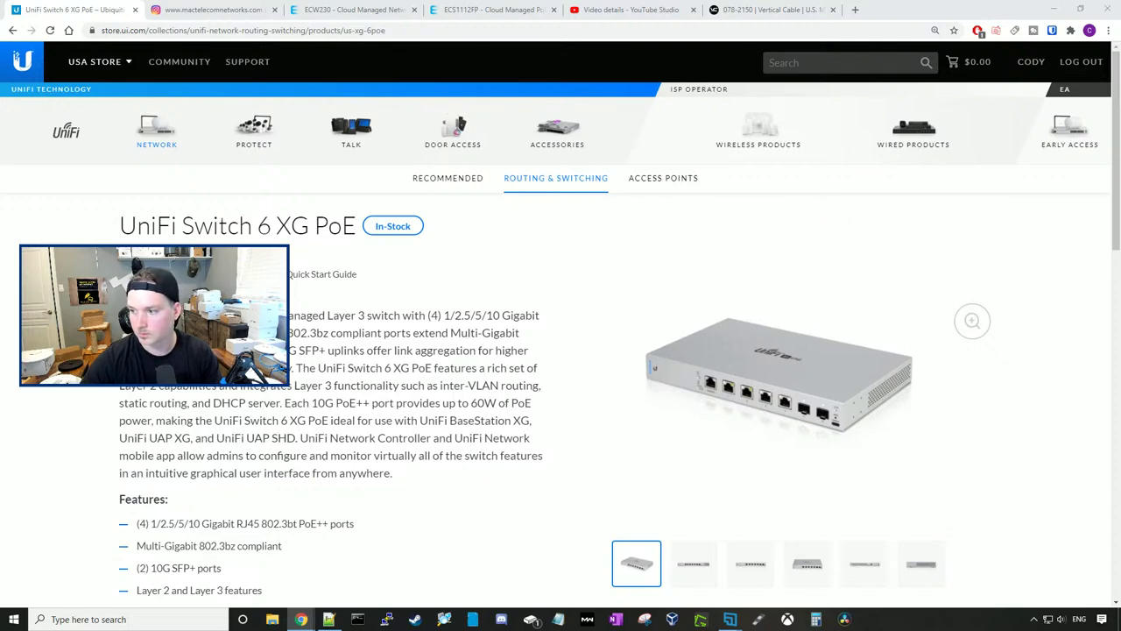
key(ctrl+shift+t)
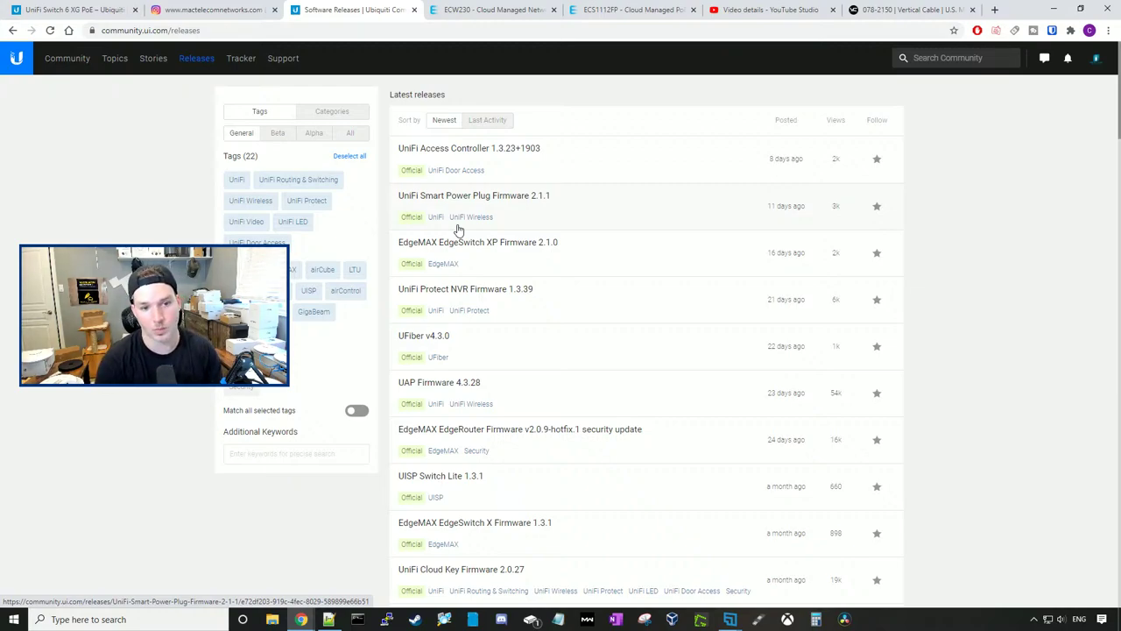
click(82, 11)
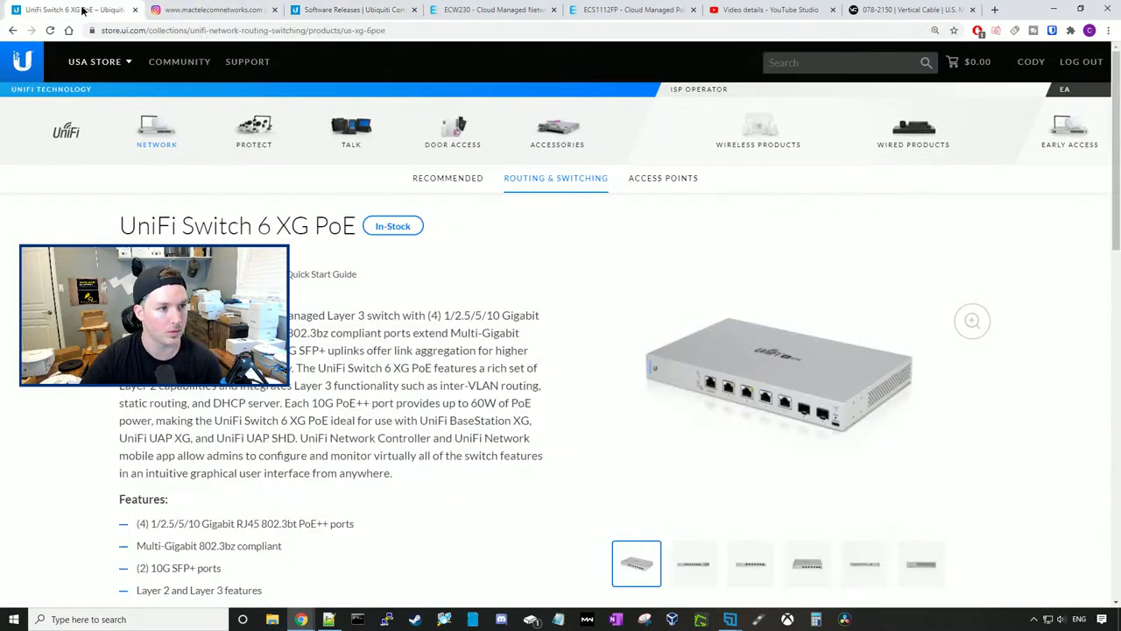
click(254, 10)
click(318, 10)
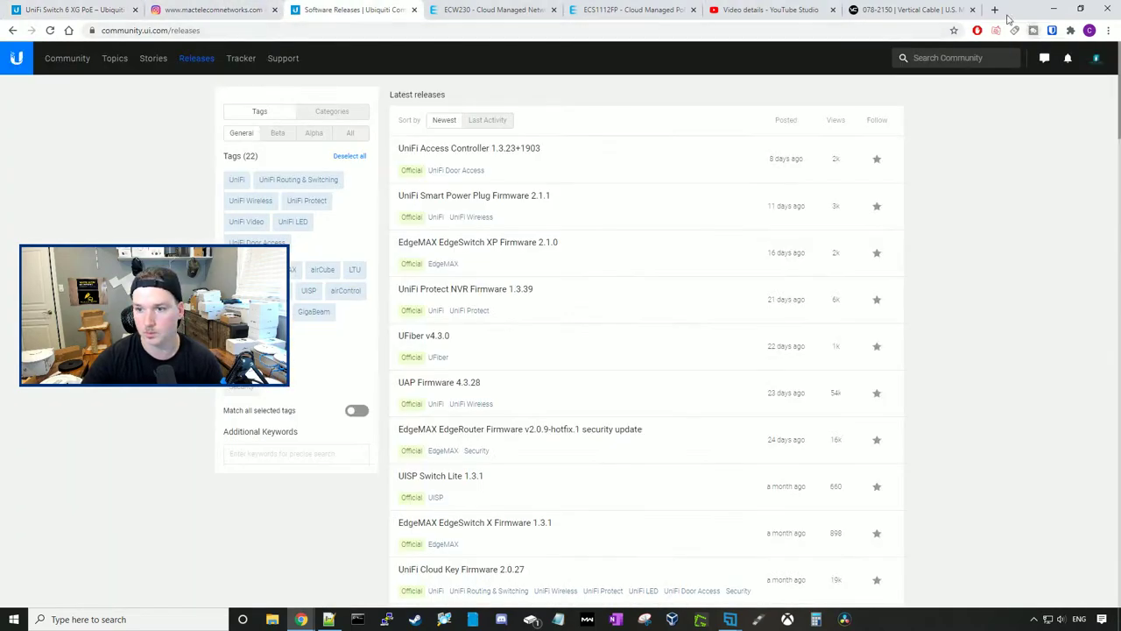
mouse_move(298, 620)
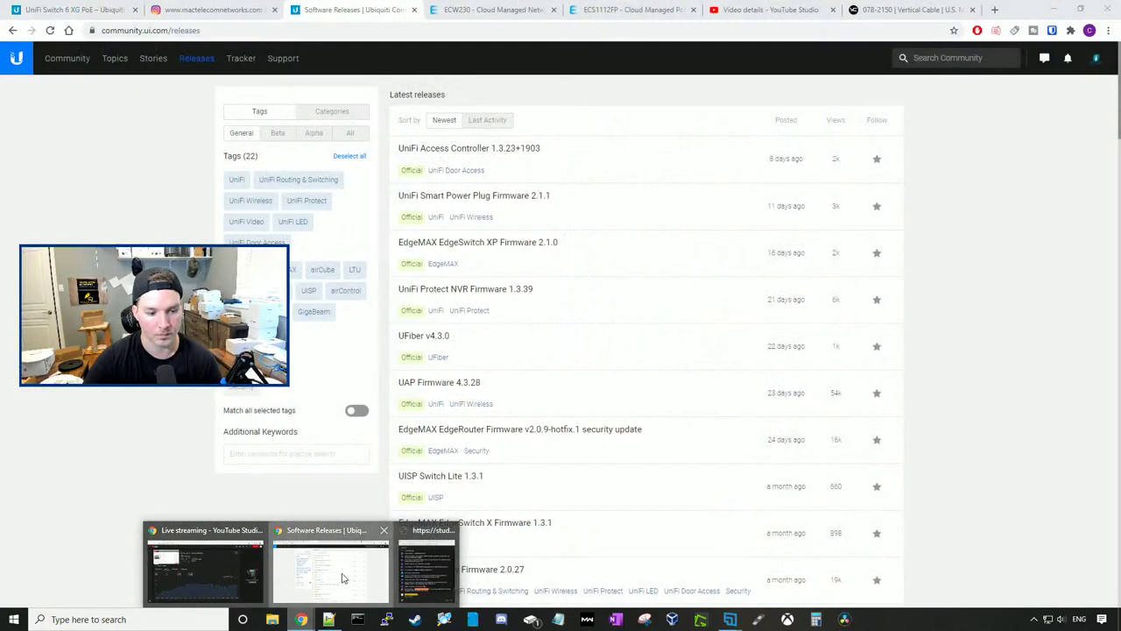
click(339, 578)
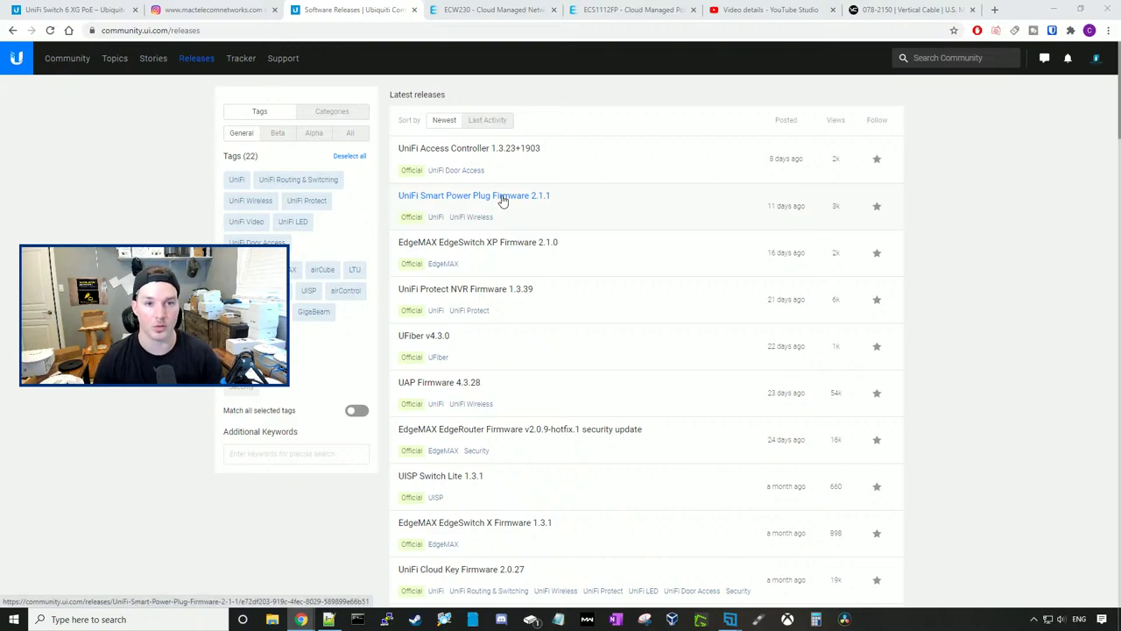
click(70, 59)
click(18, 58)
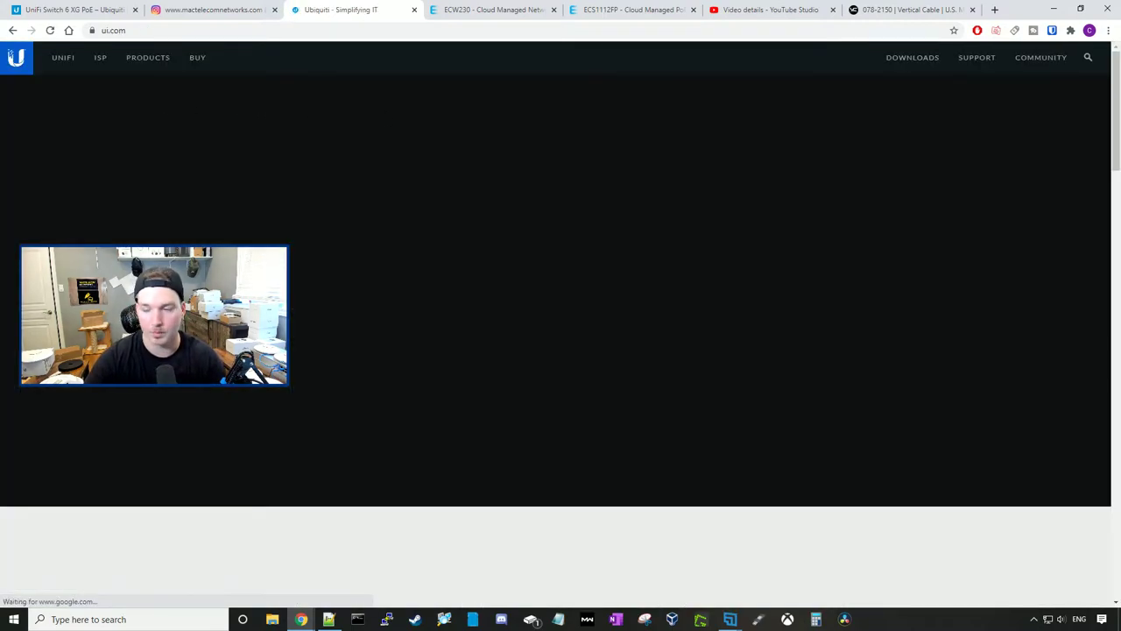
Bring the live chat over the Ubiquiti home page, read the viewers' questions, and select the Live chat view that shows all messages
key(alt+Tab)
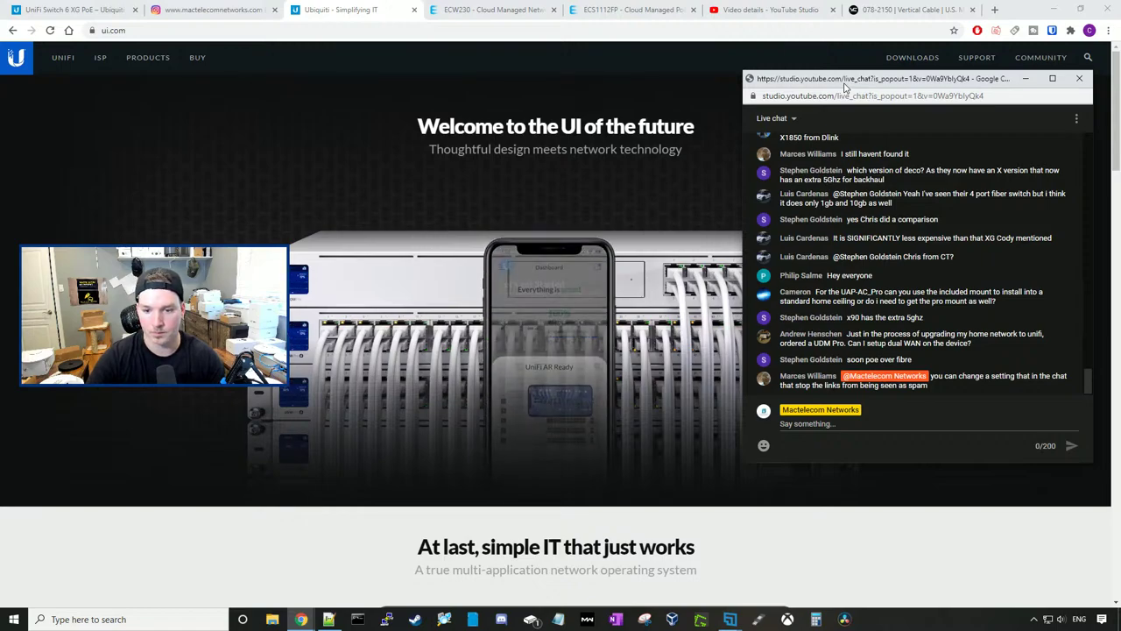
drag(845, 88, 753, 68)
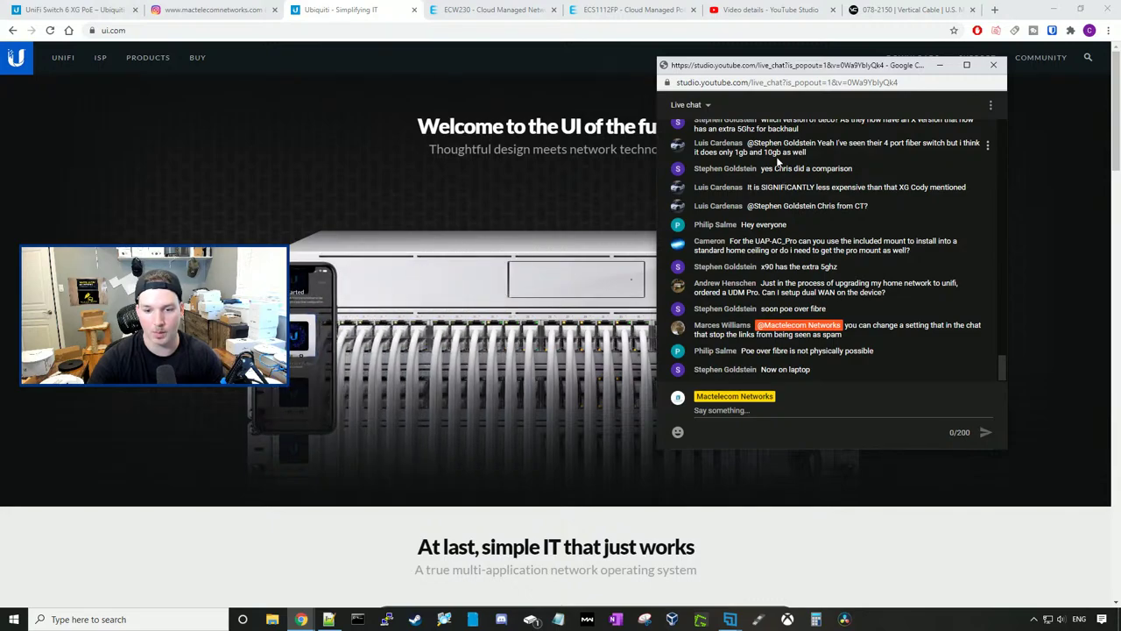
drag(760, 69, 669, 53)
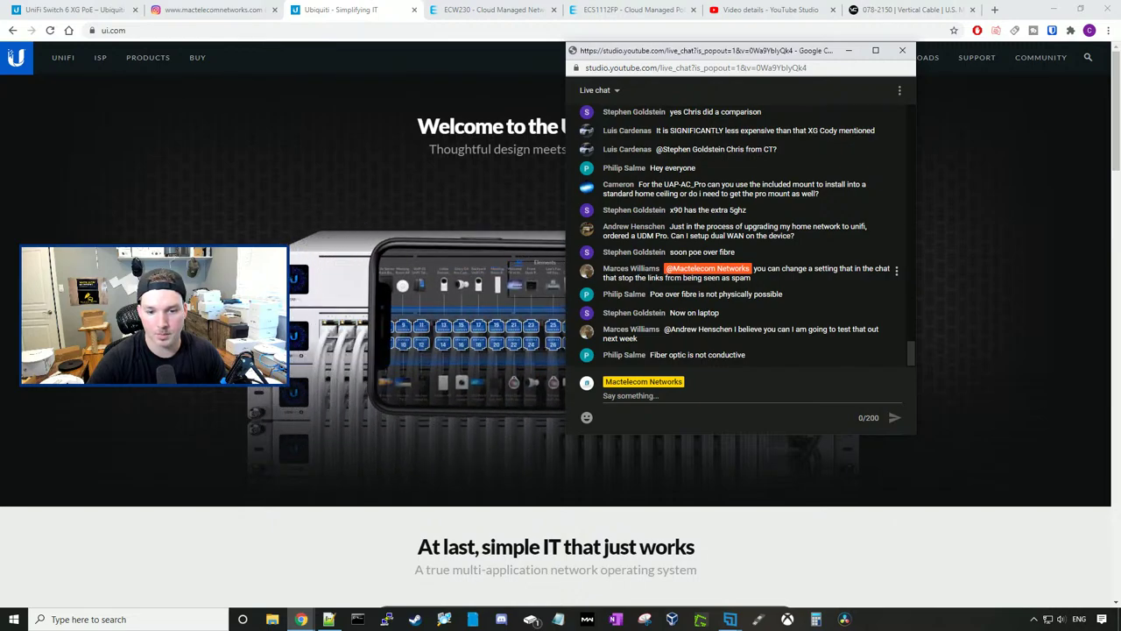
click(613, 90)
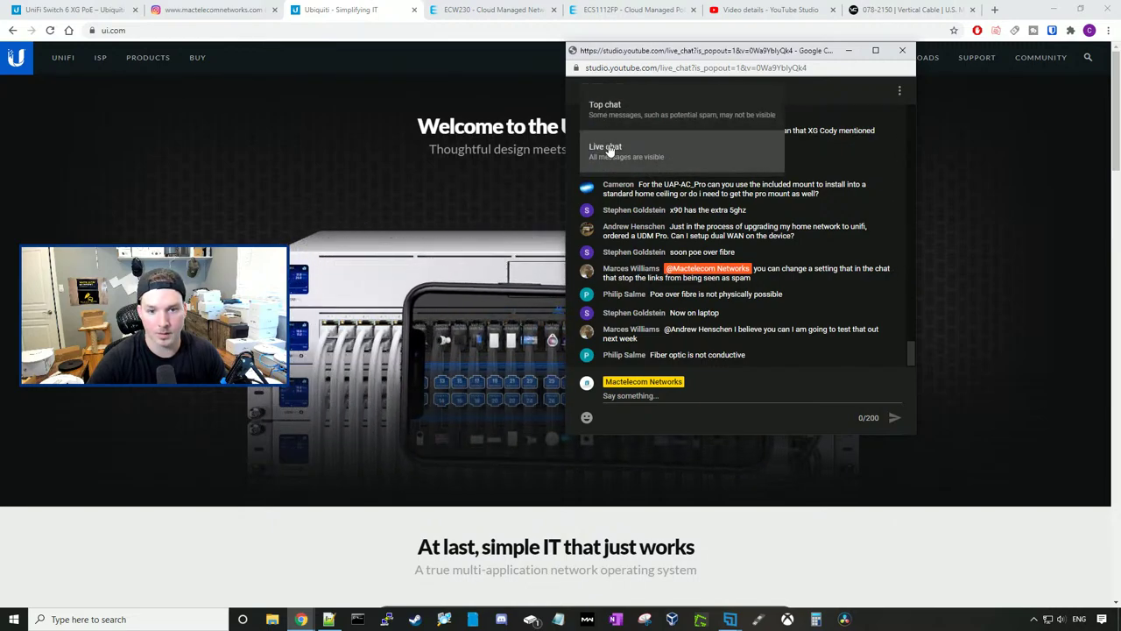
click(610, 151)
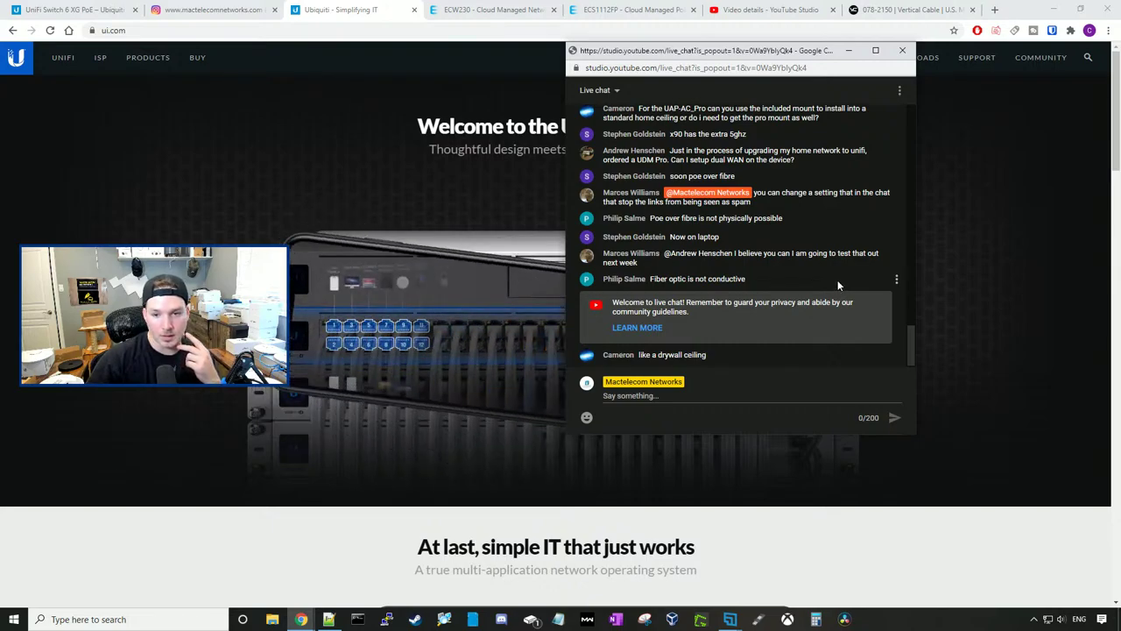
Put the chat window away and open the Ubiquiti Canada store from the Ubiquiti site
click(999, 250)
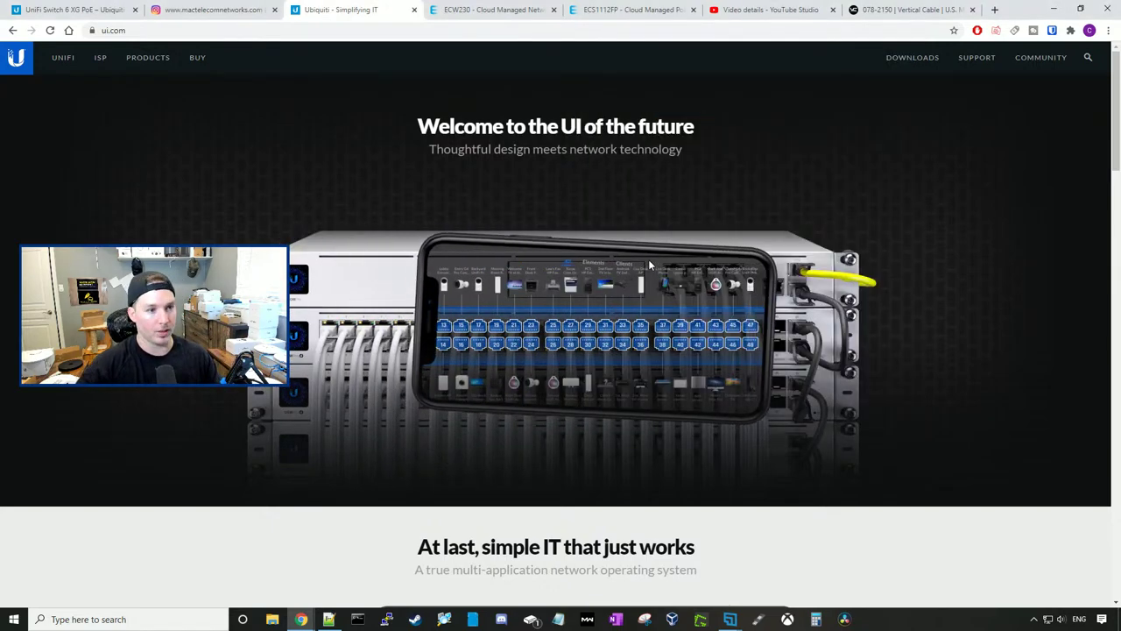
click(70, 63)
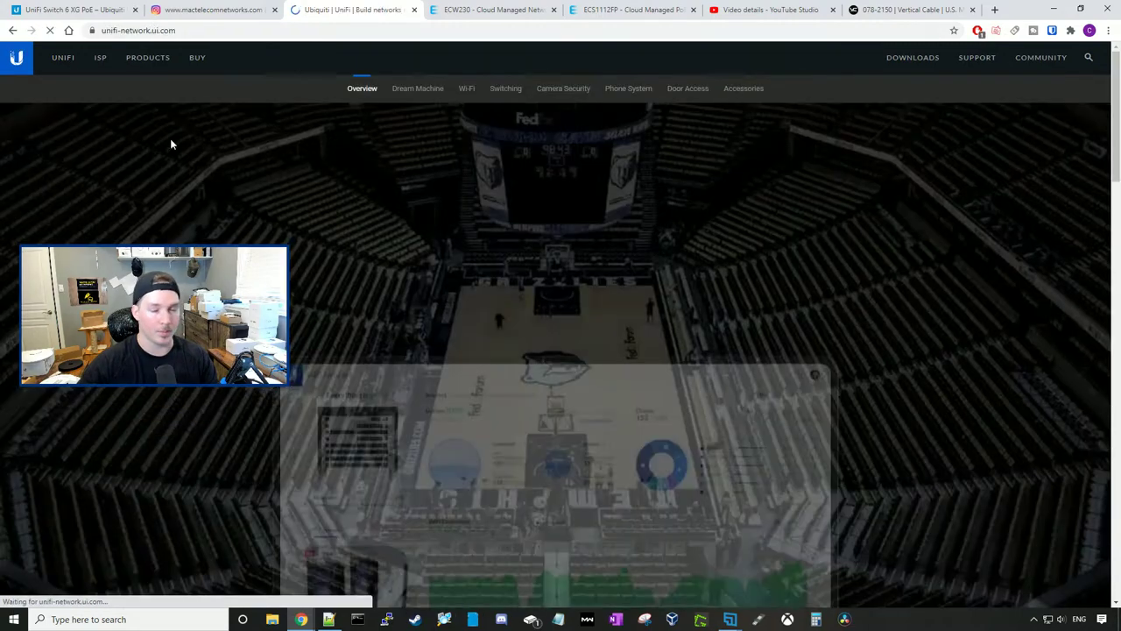
click(199, 59)
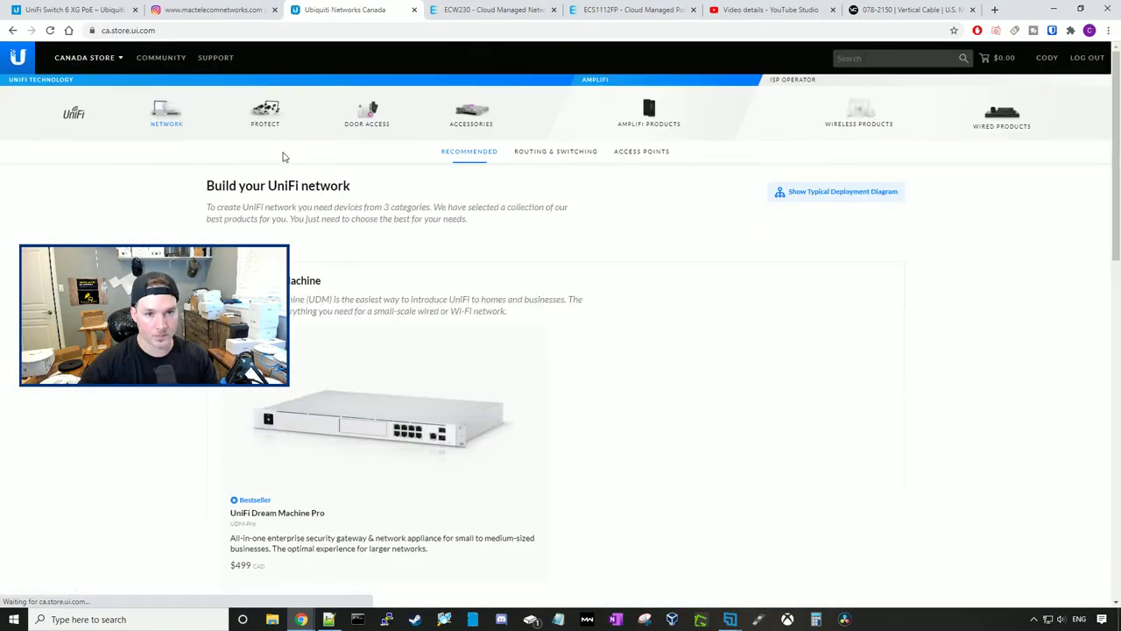